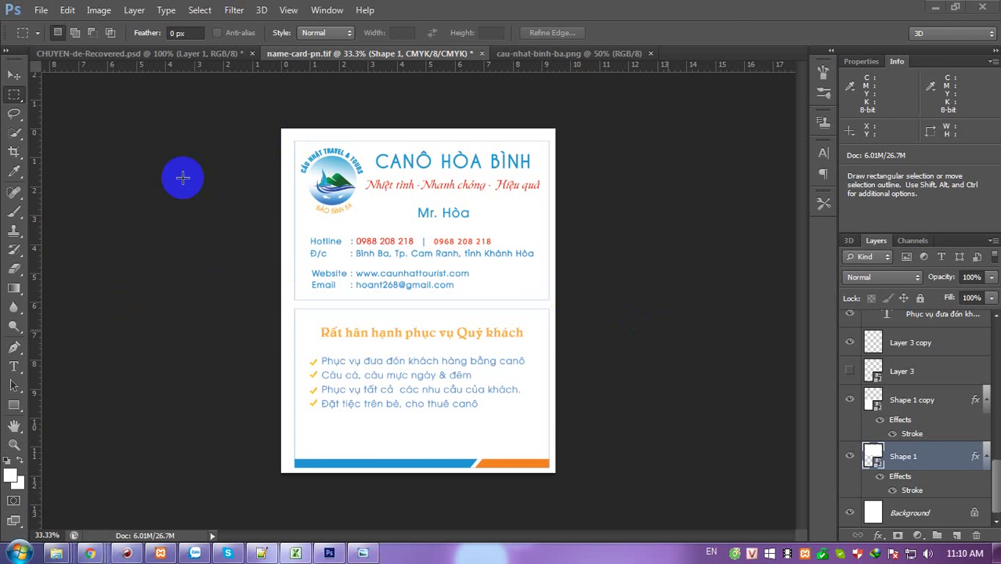
# Step: Create a new white 1120 × 1406 px, 300 ppi CMYK document
pyautogui.click(40, 10)
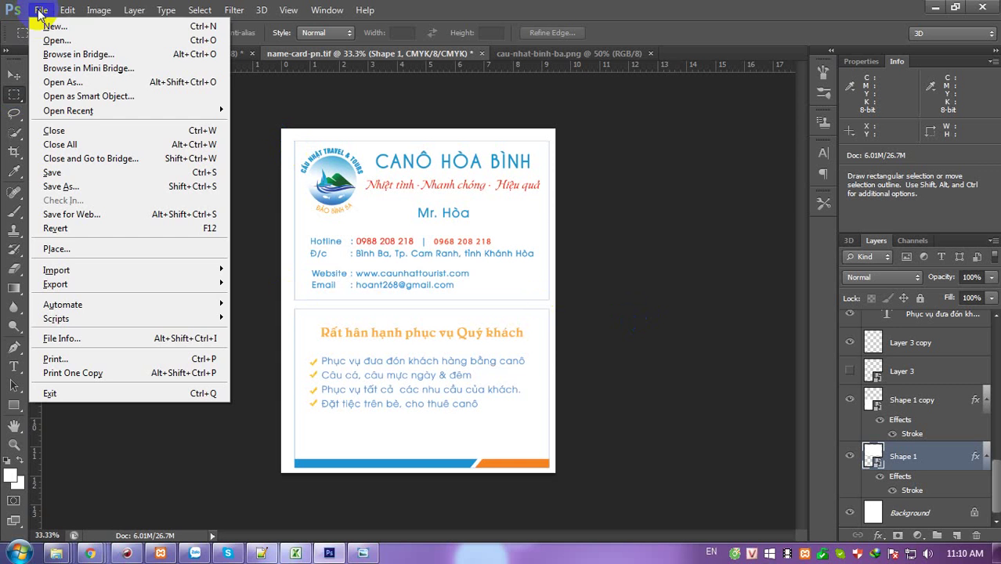
pyautogui.click(53, 27)
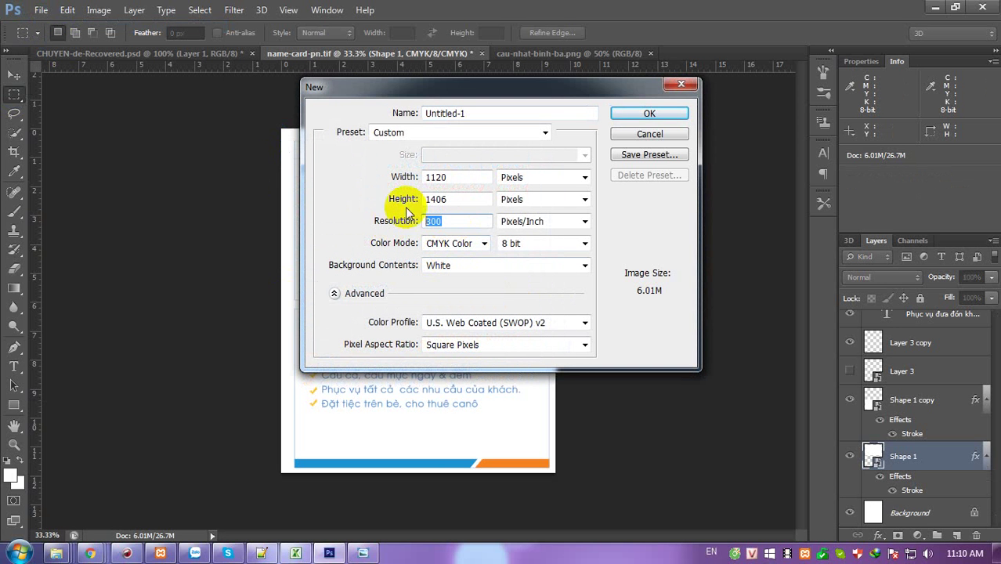
pyautogui.click(399, 177)
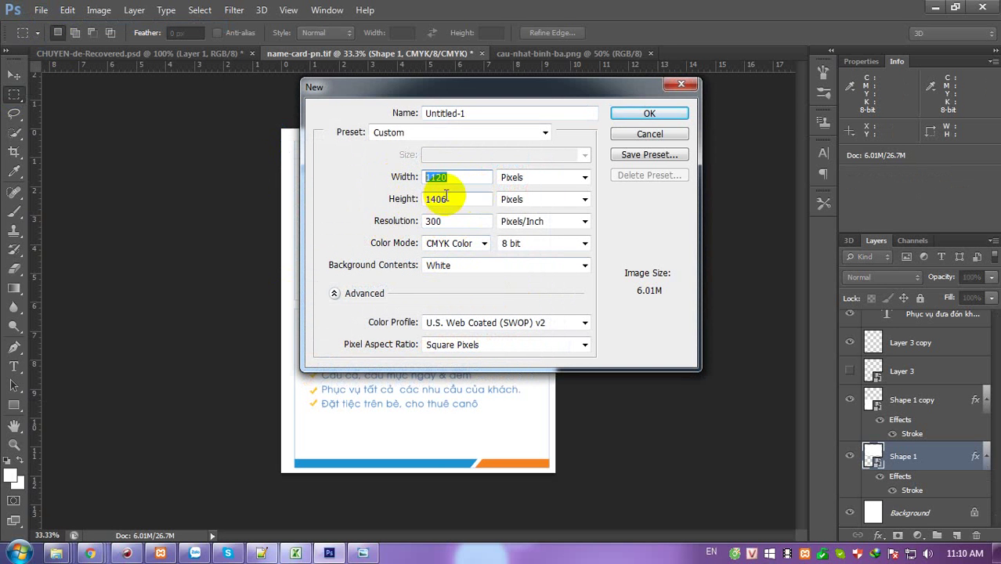
pyautogui.click(629, 112)
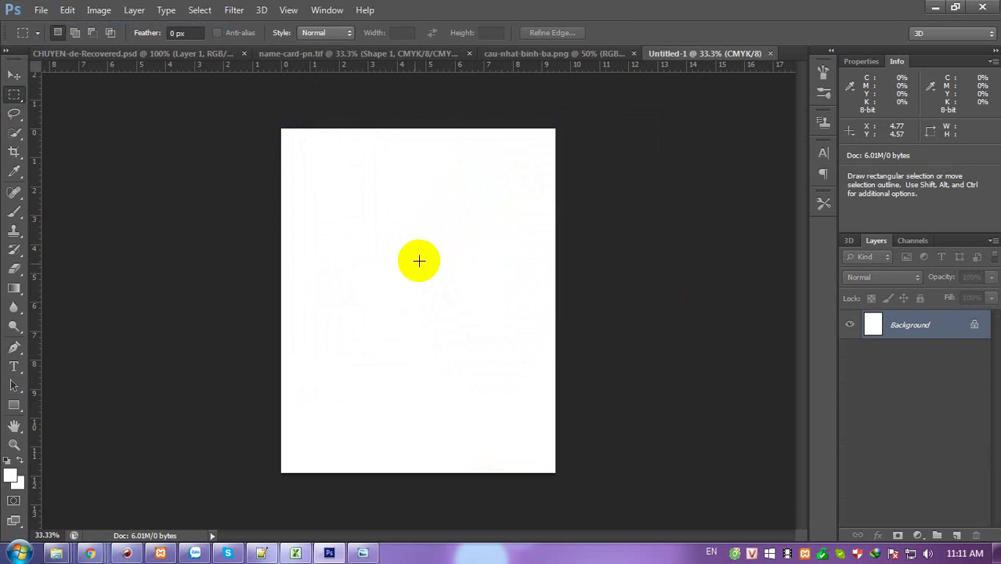
# Step: Add an empty Layer 1 to the new document
pyautogui.keyDown('ctrl'); pyautogui.click(549, 137); pyautogui.keyUp('ctrl')
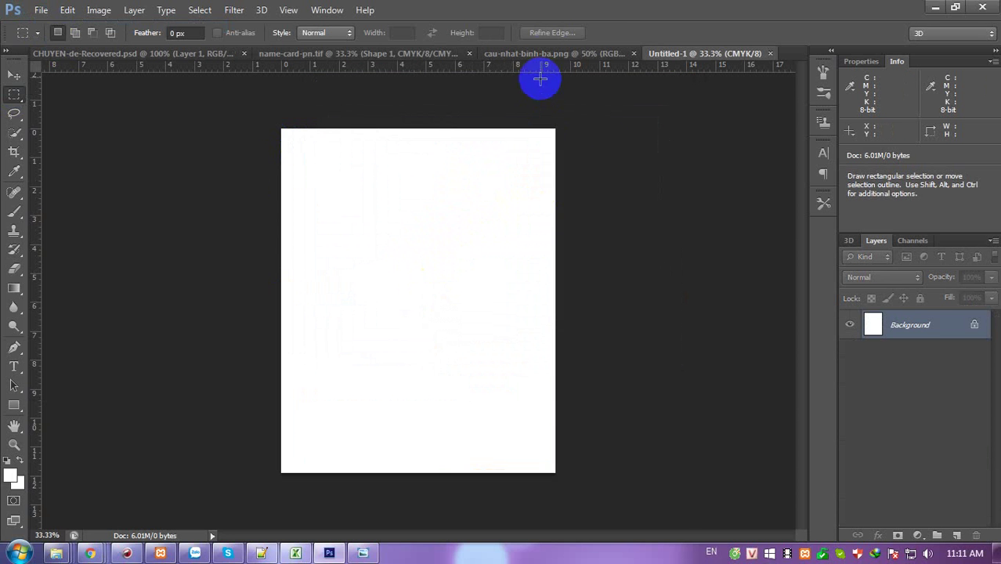
pyautogui.click(543, 53)
pyautogui.hotkey('ctrl', 'a')
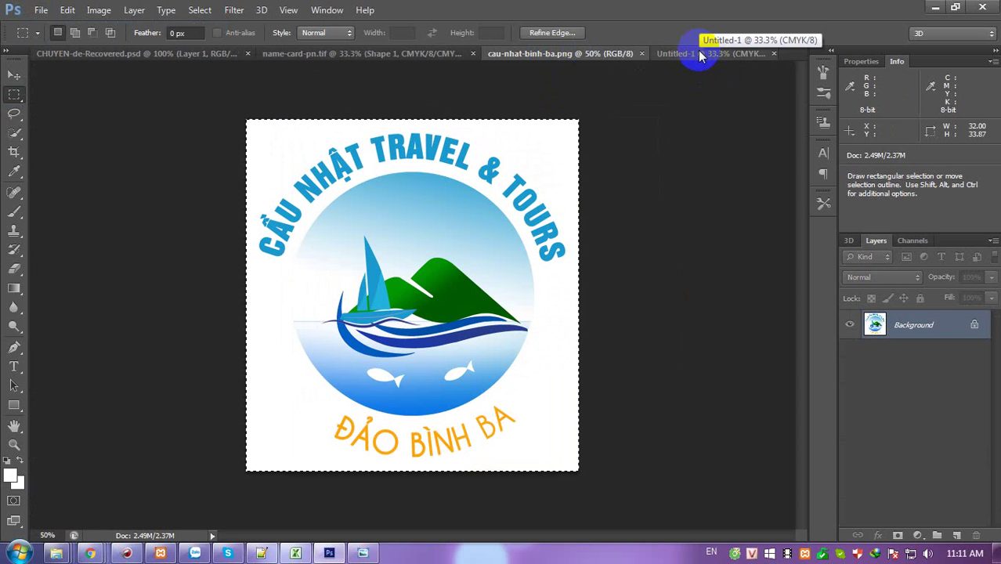
pyautogui.click(701, 53)
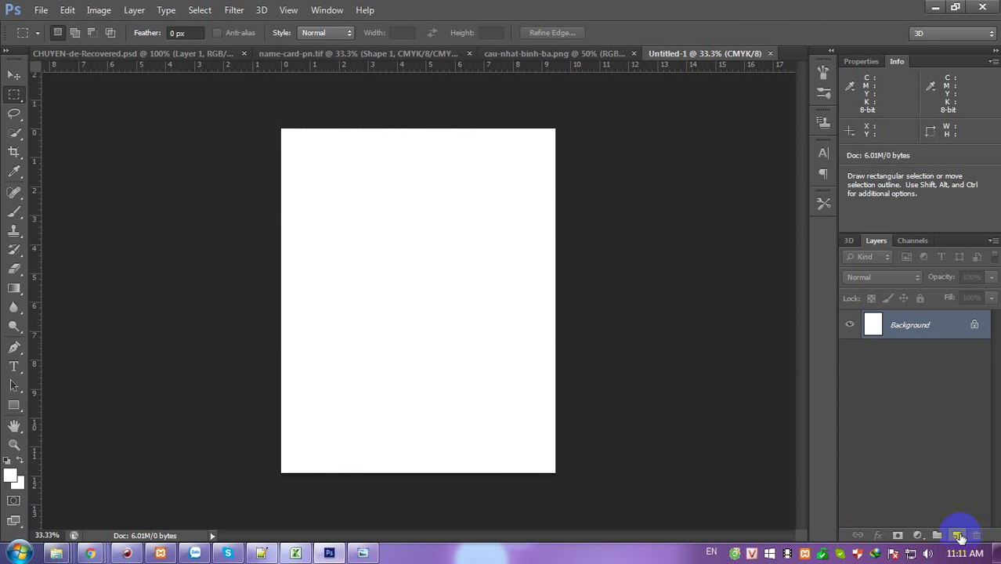
pyautogui.hotkey('ctrl', 'v')
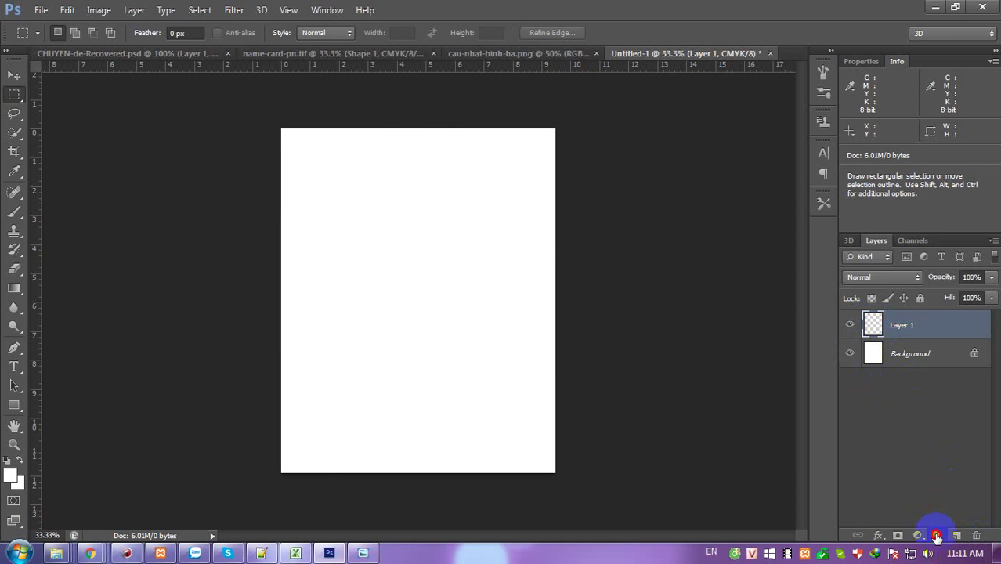
# Step: Create a layer group named frontend and set the rulers to centimetres
pyautogui.click(937, 535)
pyautogui.write('frontend')
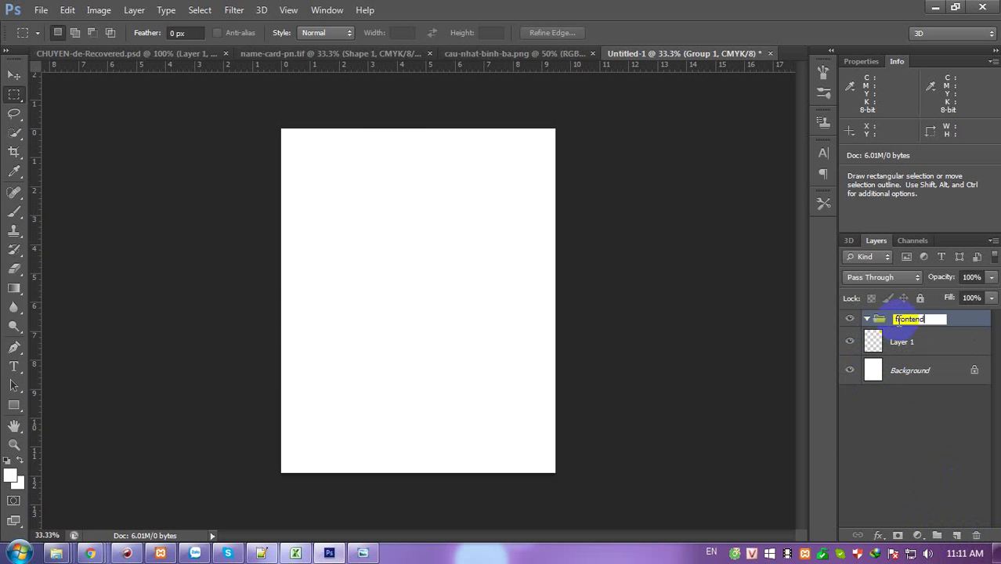
pyautogui.press('Return')
pyautogui.click(908, 342)
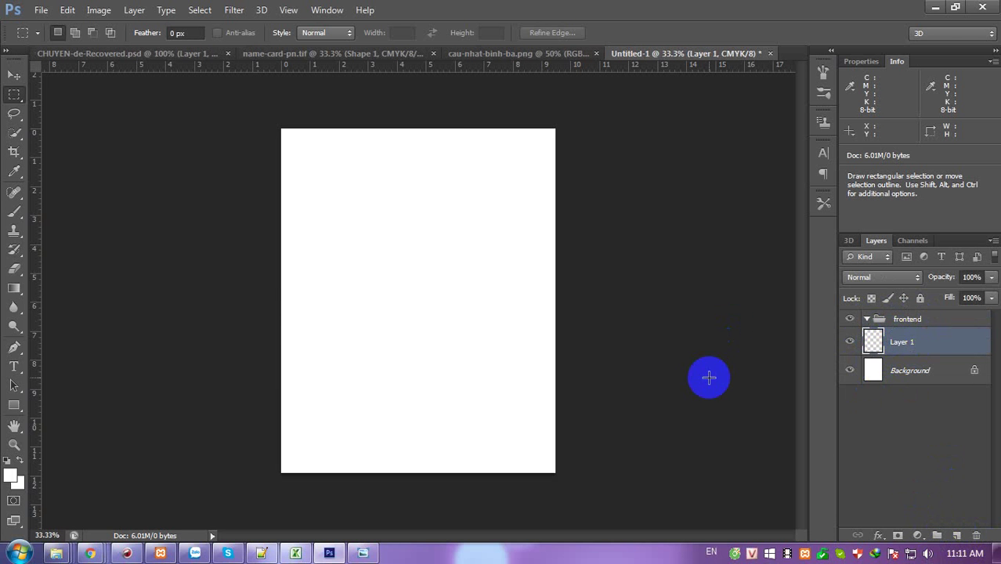
pyautogui.rightClick(363, 67)
pyautogui.click(392, 114)
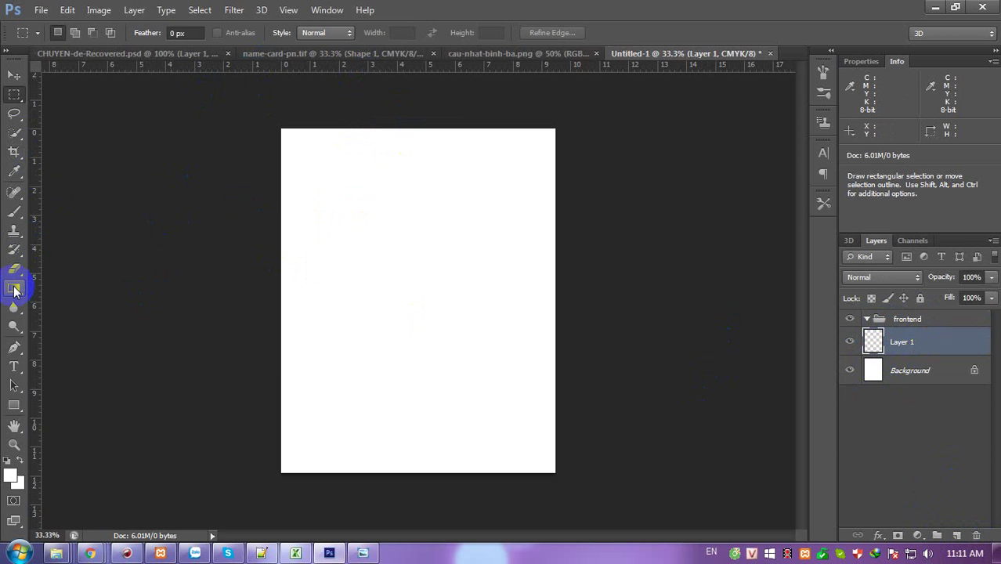
# Step: Draw a white 9 × 5.5 cm rectangle, From Center, as Rectangle 1
pyautogui.click(12, 406)
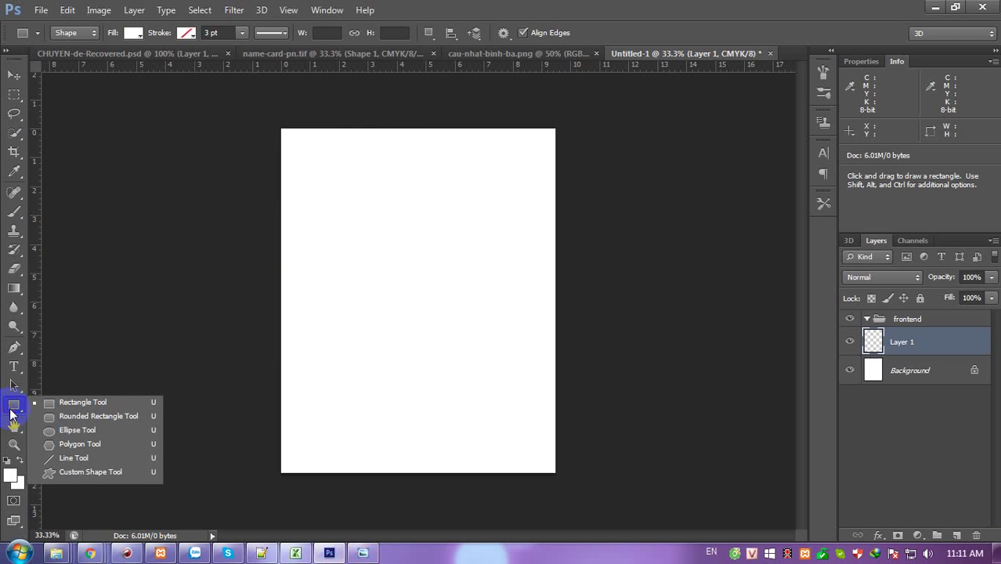
pyautogui.click(79, 401)
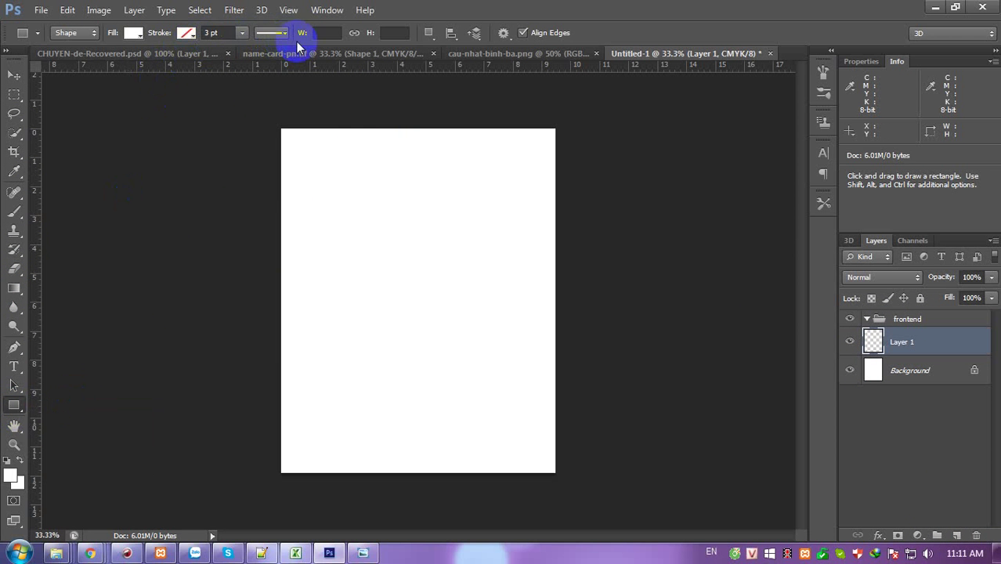
pyautogui.click(331, 39)
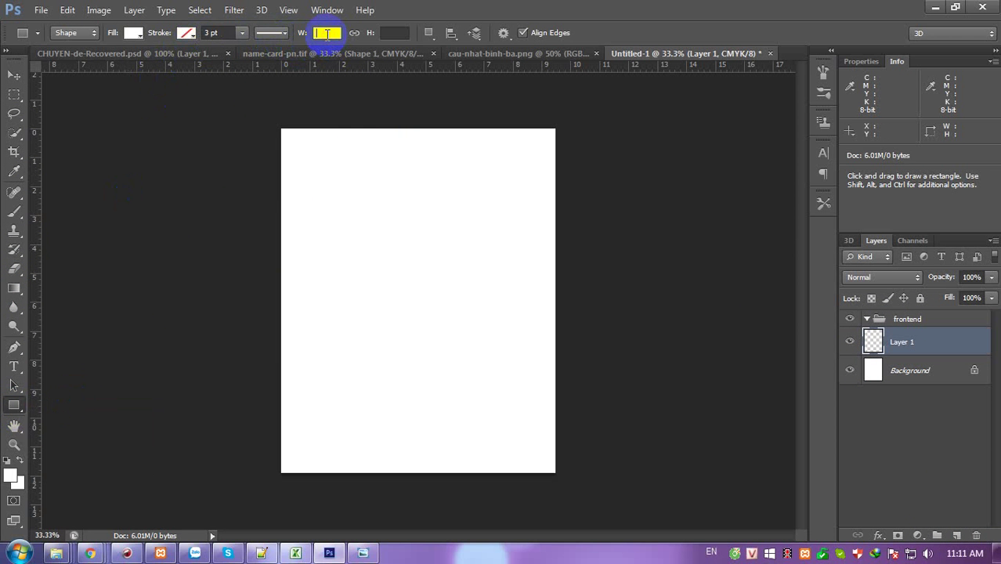
pyautogui.write('9')
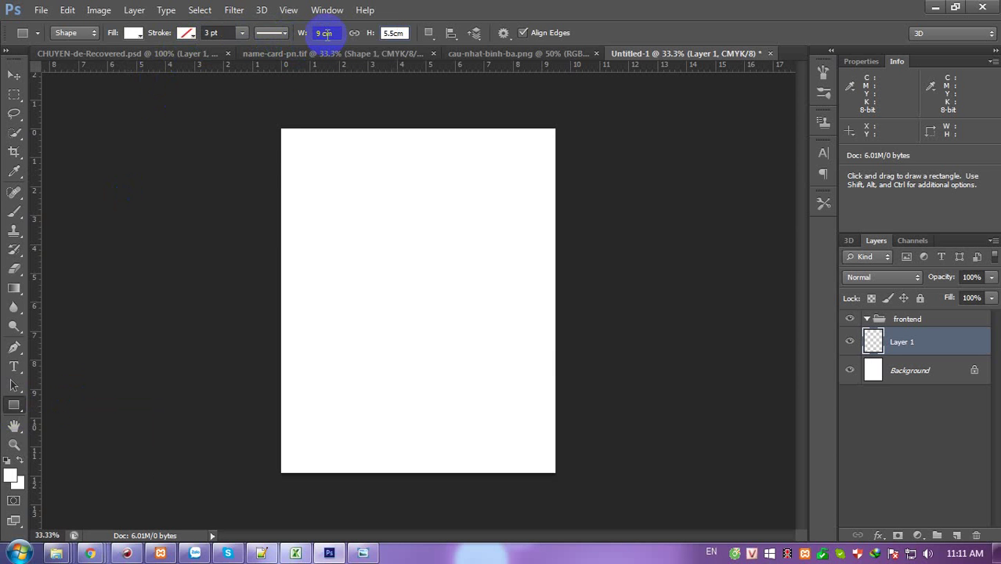
pyautogui.click(295, 141)
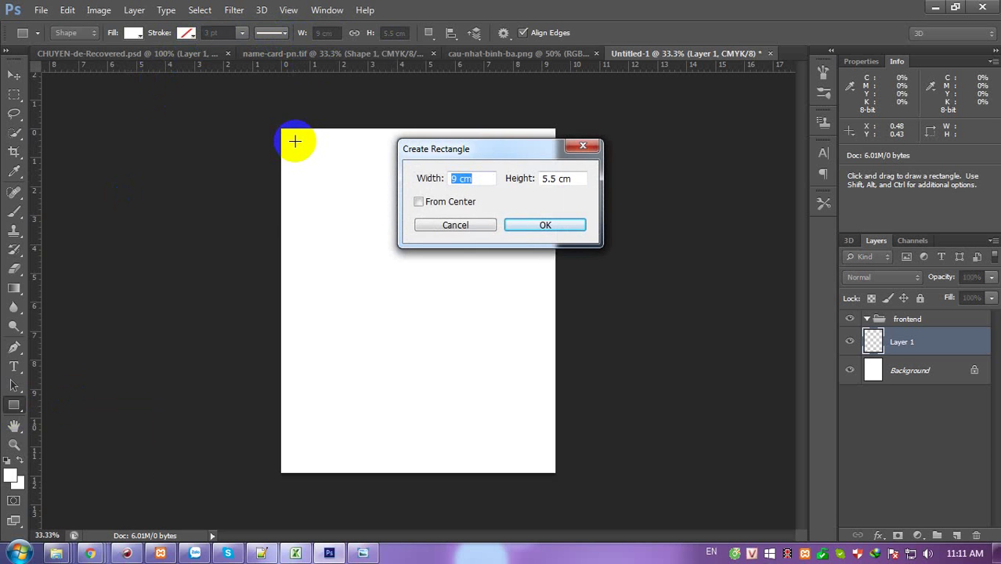
pyautogui.click(418, 202)
pyautogui.click(518, 225)
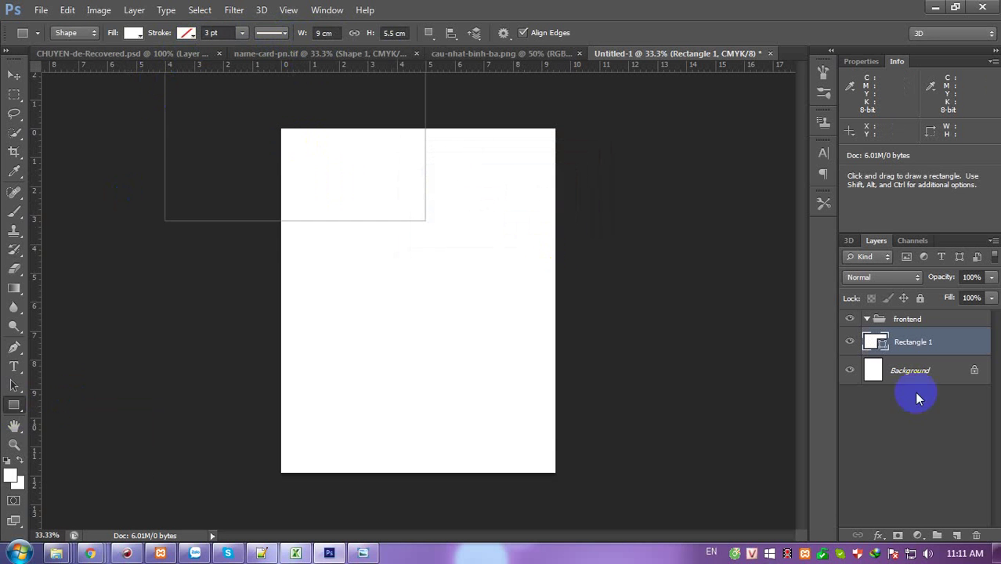
pyautogui.click(902, 342)
# Step: Centre Rectangle 1 horizontally on the page and nudge it slightly down
pyautogui.press('v')
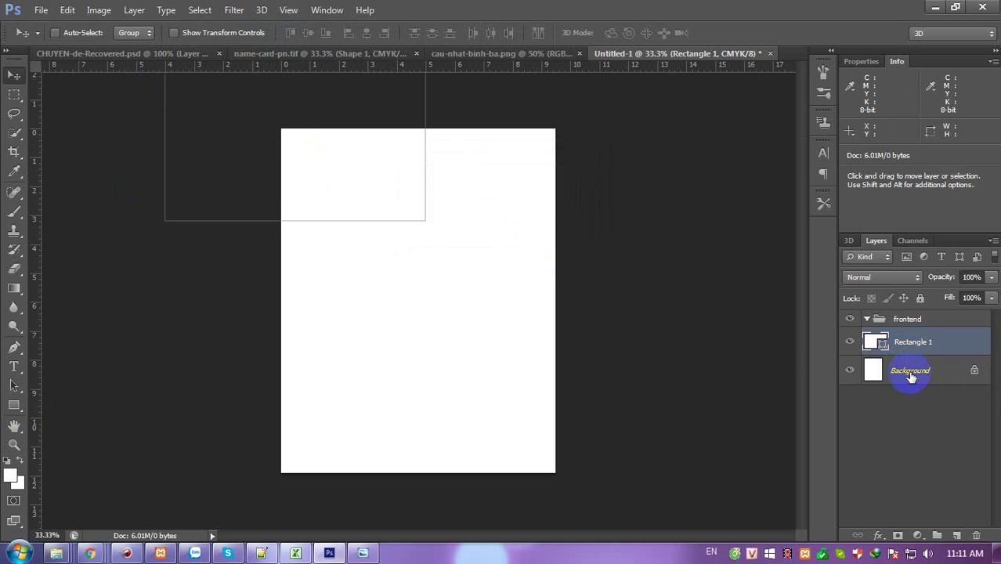
pyautogui.keyDown('shift'); pyautogui.click(910, 372); pyautogui.keyUp('shift')
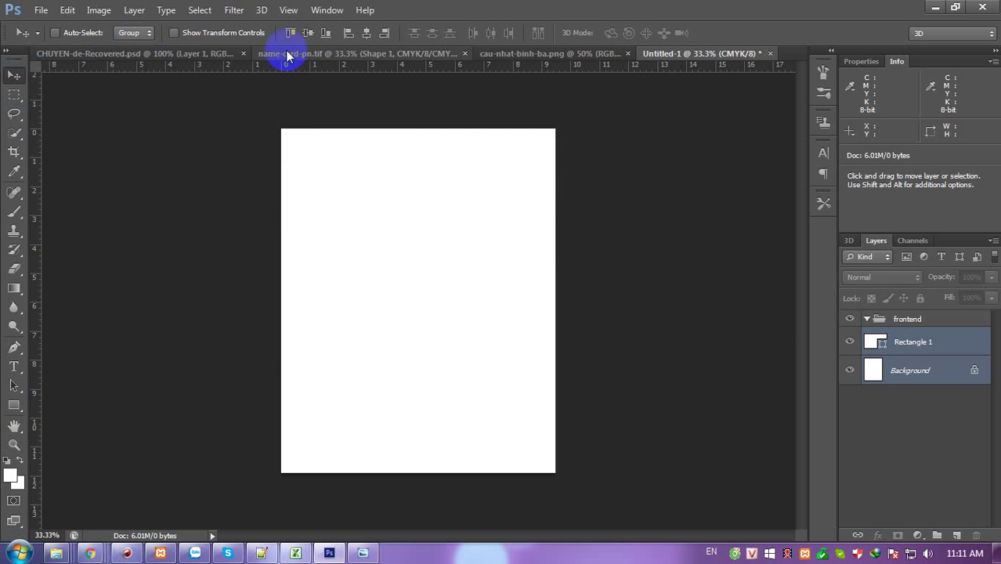
pyautogui.click(366, 33)
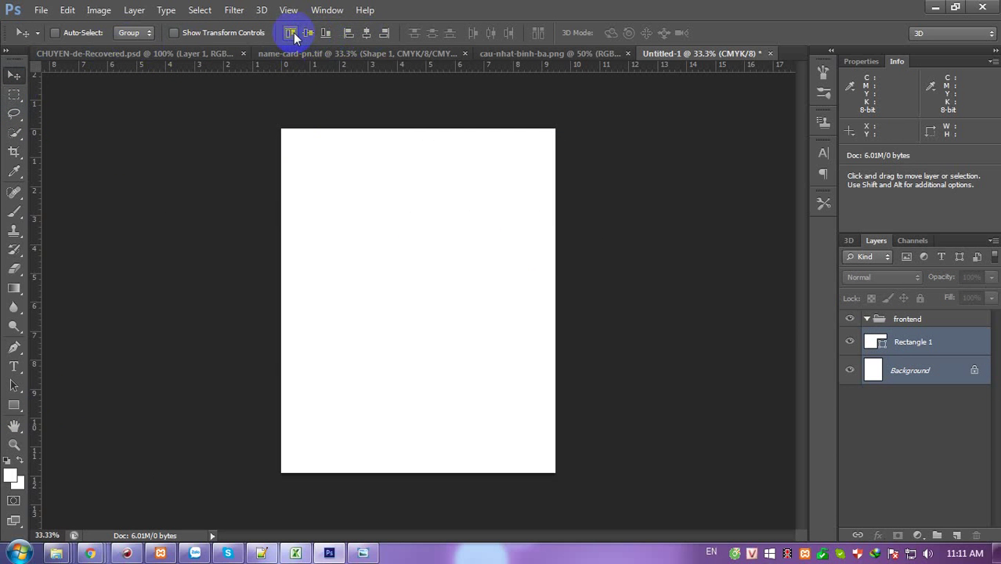
pyautogui.click(892, 348)
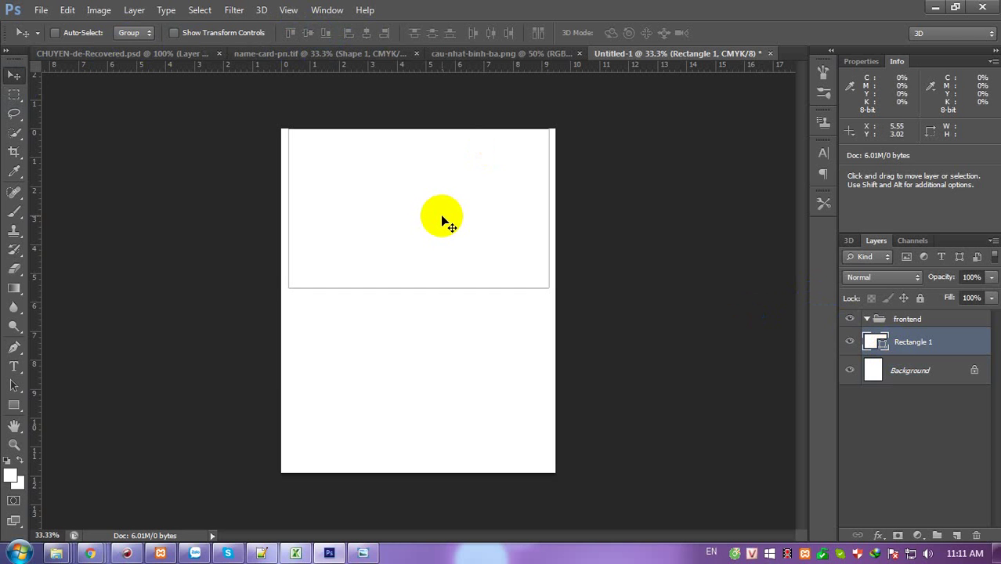
pyautogui.hotkey('shift', 'Down')
pyautogui.hotkey('shift', 'Down')
pyautogui.hotkey('shift', 'Down')
pyautogui.hotkey('shift', 'Down')
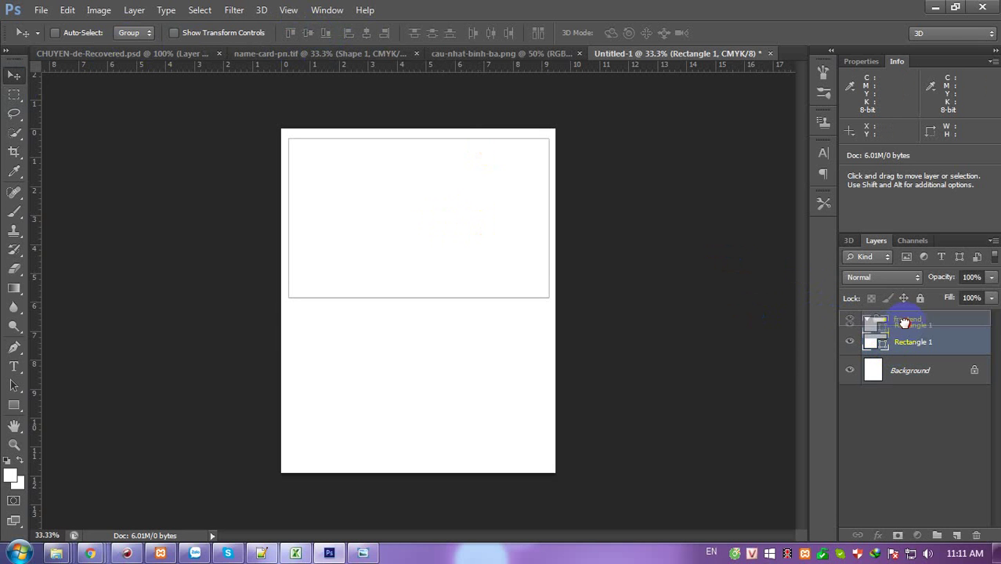
# Step: Move Rectangle 1 into the frontend group and collapse the group
pyautogui.moveTo(889, 342); pyautogui.dragTo(888, 326)
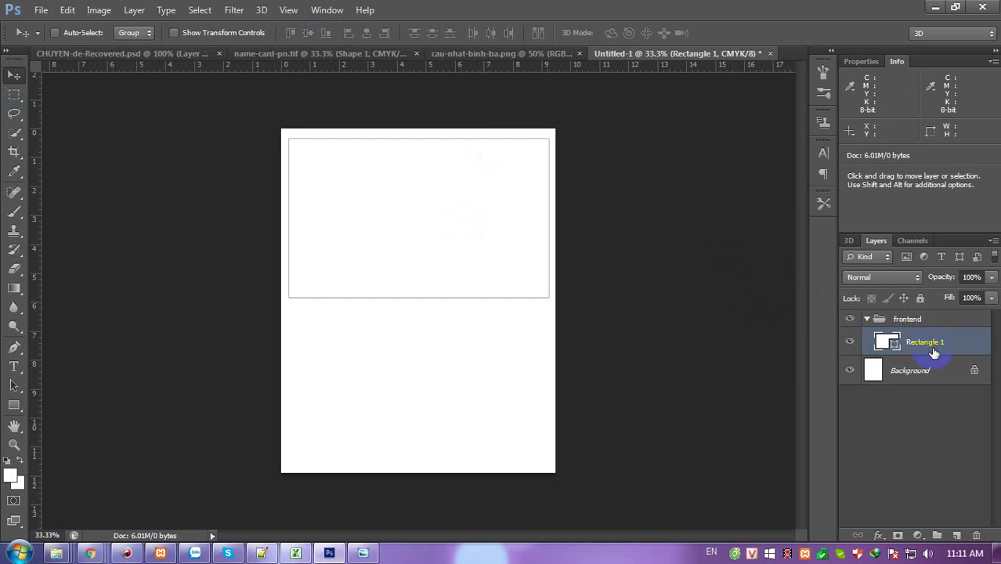
pyautogui.click(685, 309)
pyautogui.hotkey('ctrl', '+')
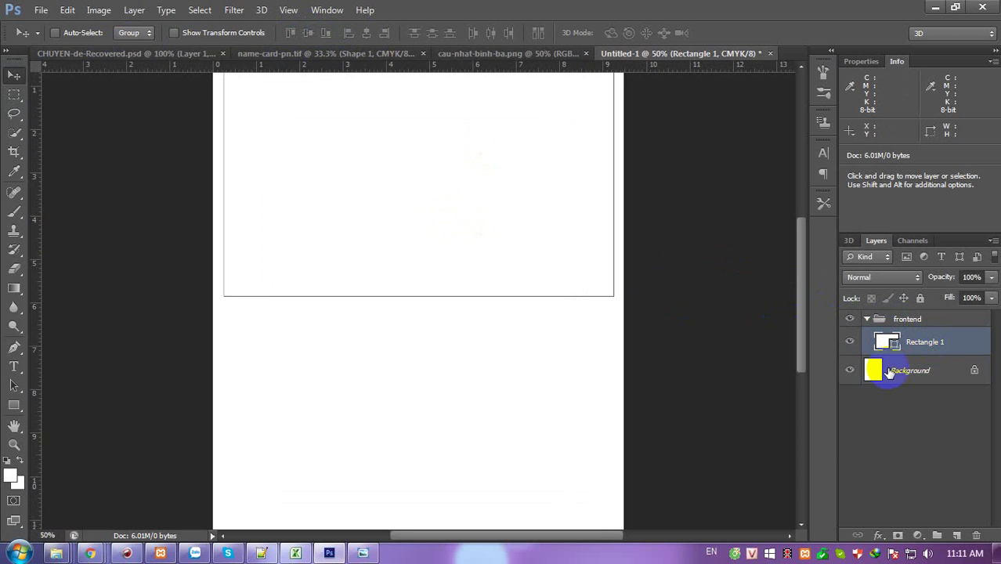
pyautogui.scroll(2, 368, 352)
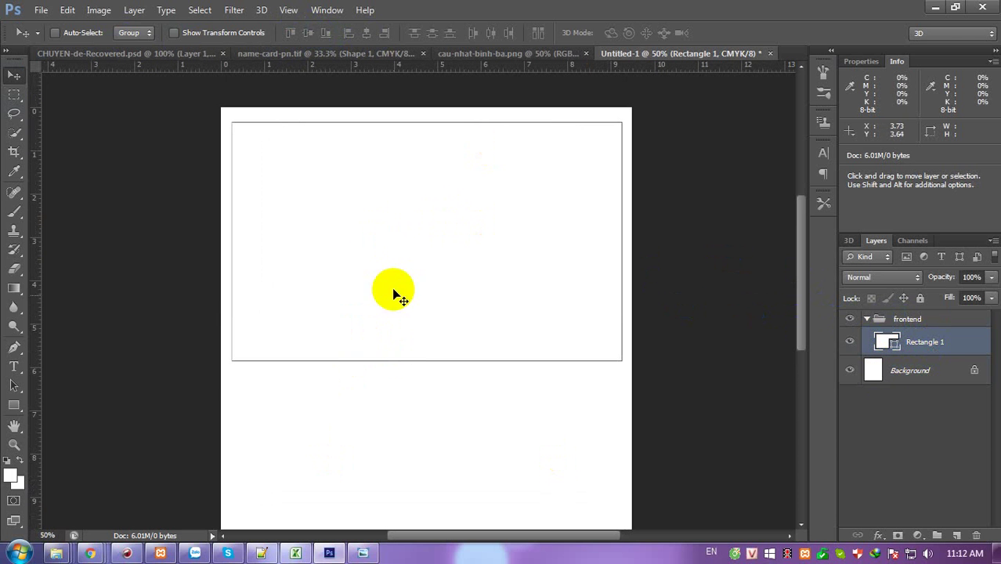
pyautogui.click(869, 320)
# Step: Duplicate the frontend group as a new group named Backend
pyautogui.rightClick(874, 323)
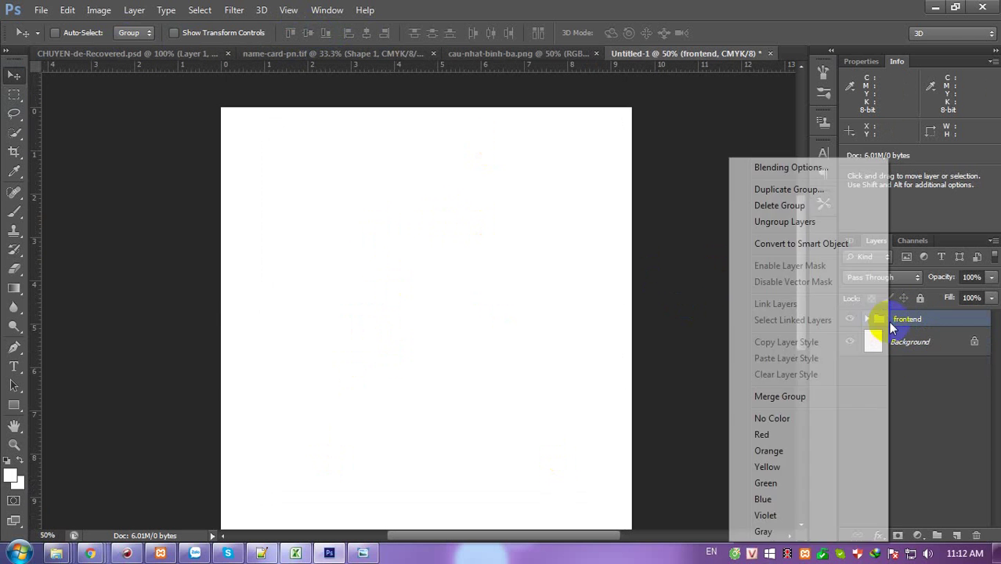
pyautogui.click(783, 190)
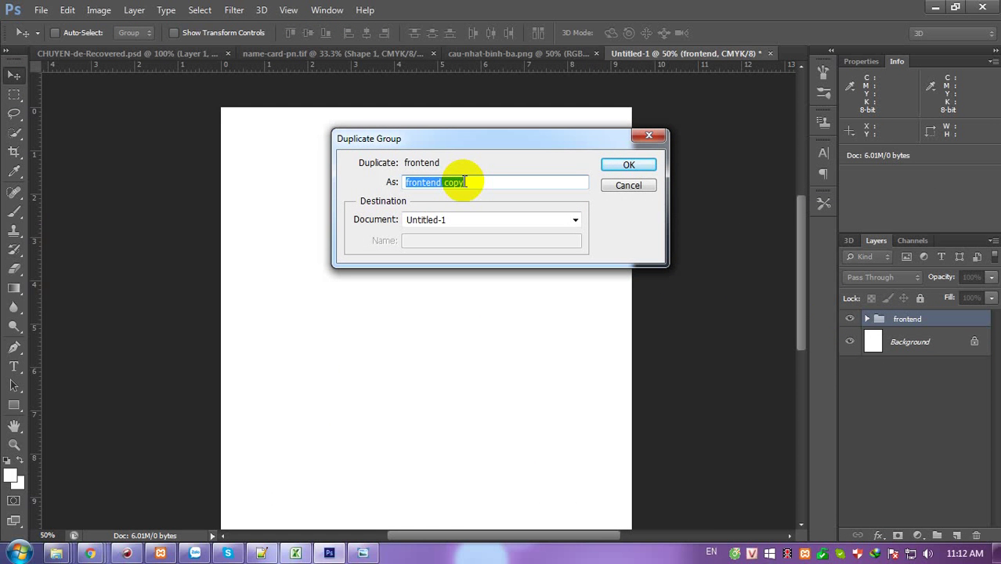
pyautogui.press('Return')
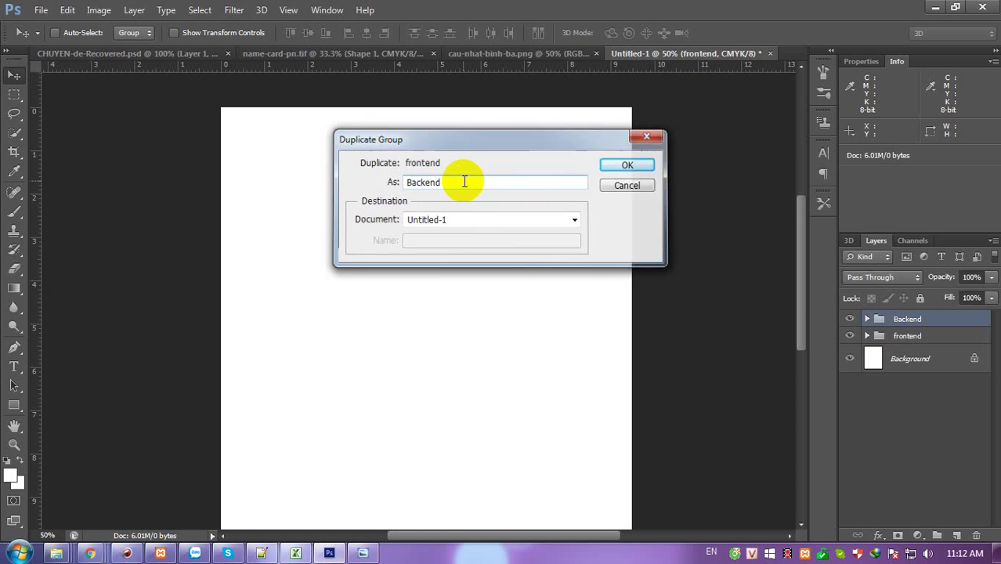
pyautogui.click(850, 319)
pyautogui.click(850, 319)
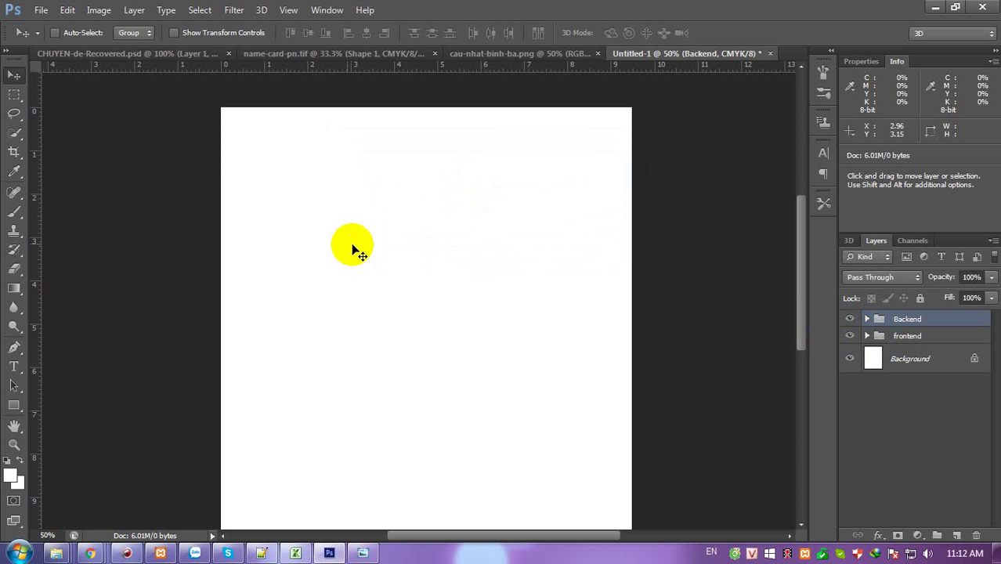
# Step: Move the Backend group's rectangle down into the page's lower half
pyautogui.hotkey('ctrl', 't')
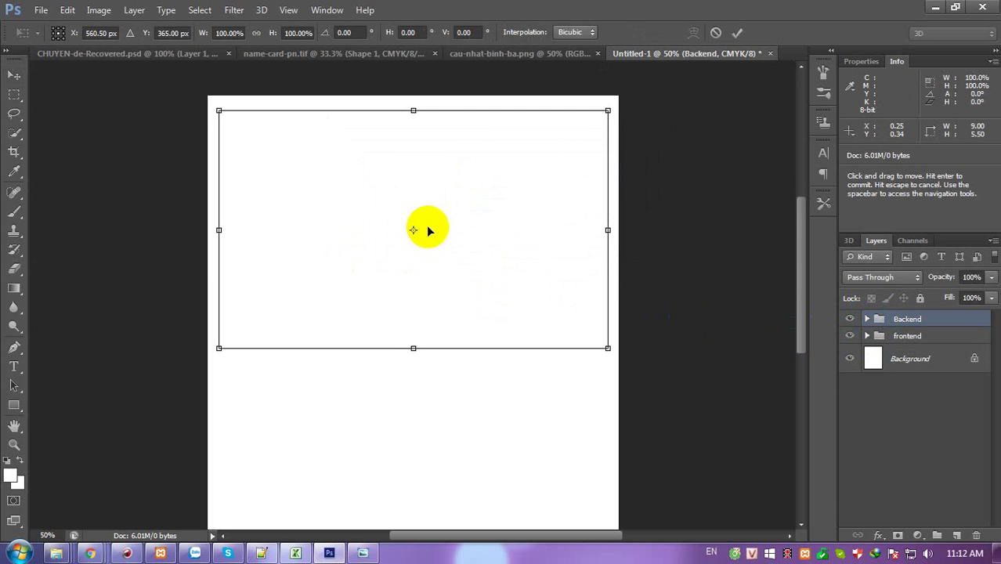
pyautogui.hotkey('ctrl', '-')
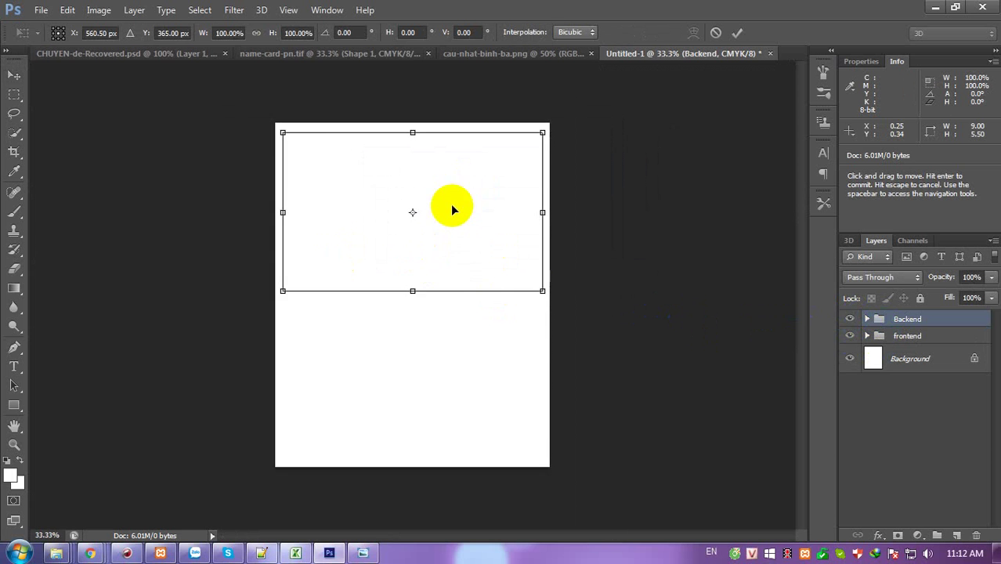
pyautogui.moveTo(452, 209); pyautogui.dragTo(445, 371)
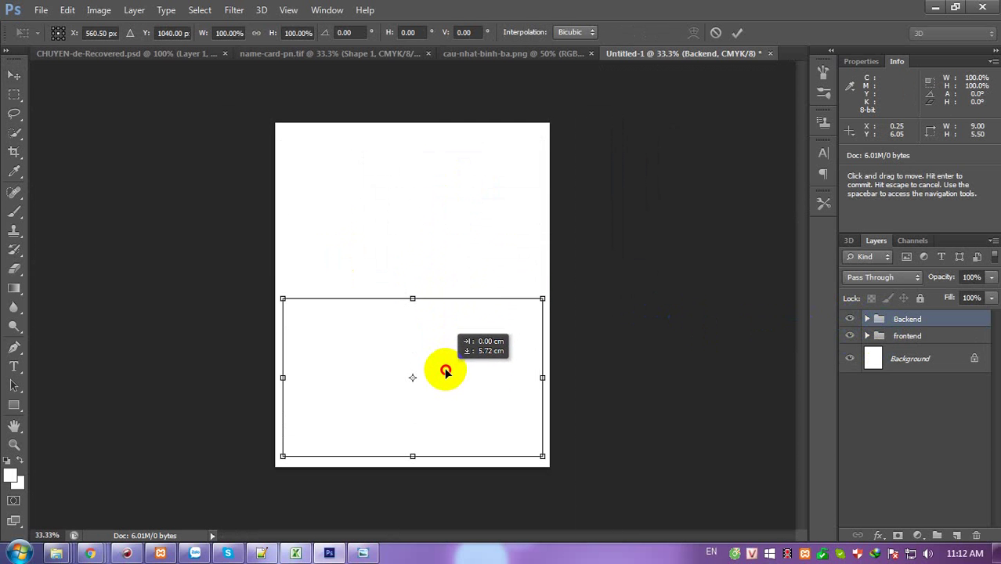
pyautogui.press('Return')
# Step: Expand the frontend group and open Rectangle 1's layer style settings
pyautogui.click(893, 337)
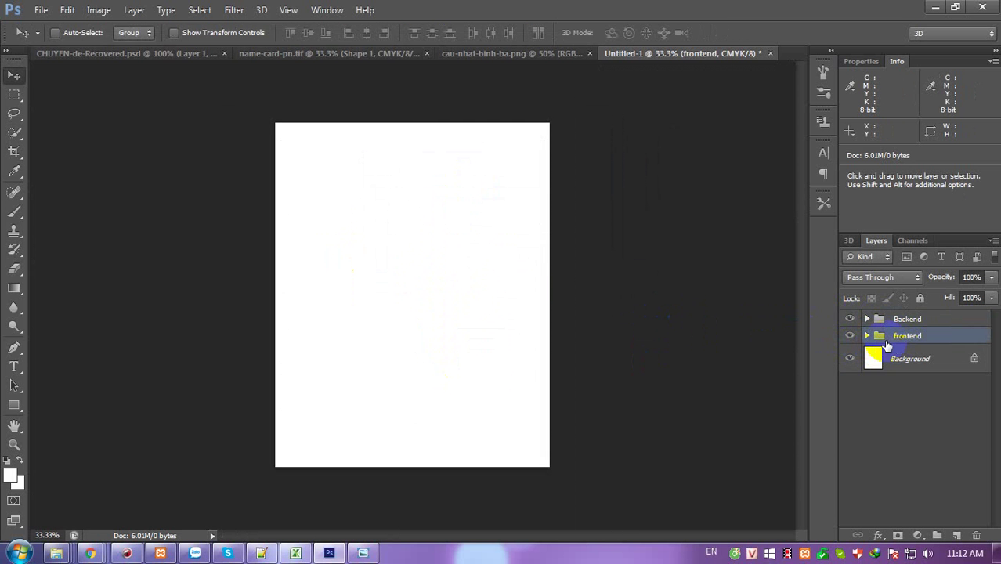
pyautogui.click(867, 335)
pyautogui.click(908, 357)
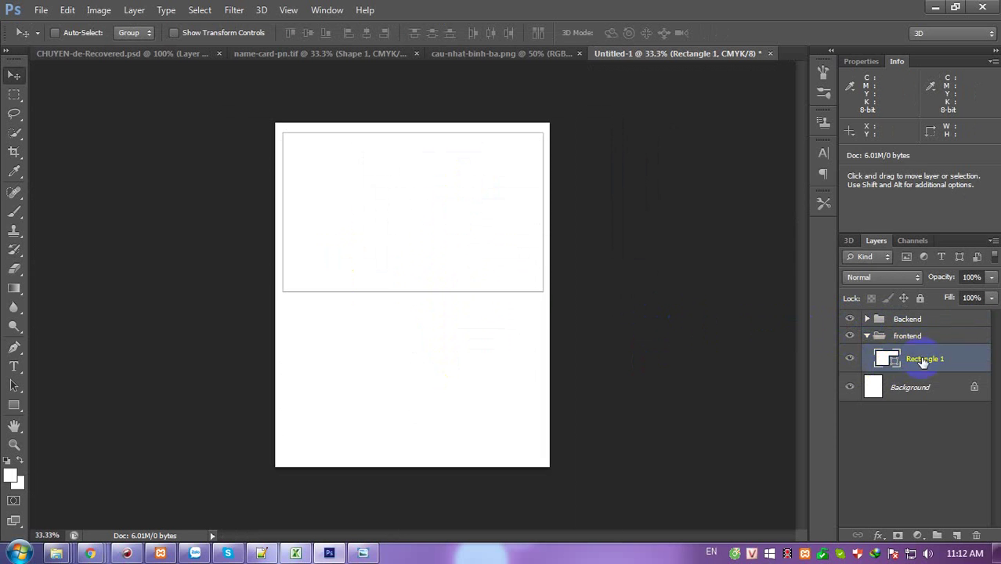
pyautogui.rightClick(918, 359)
pyautogui.click(679, 91)
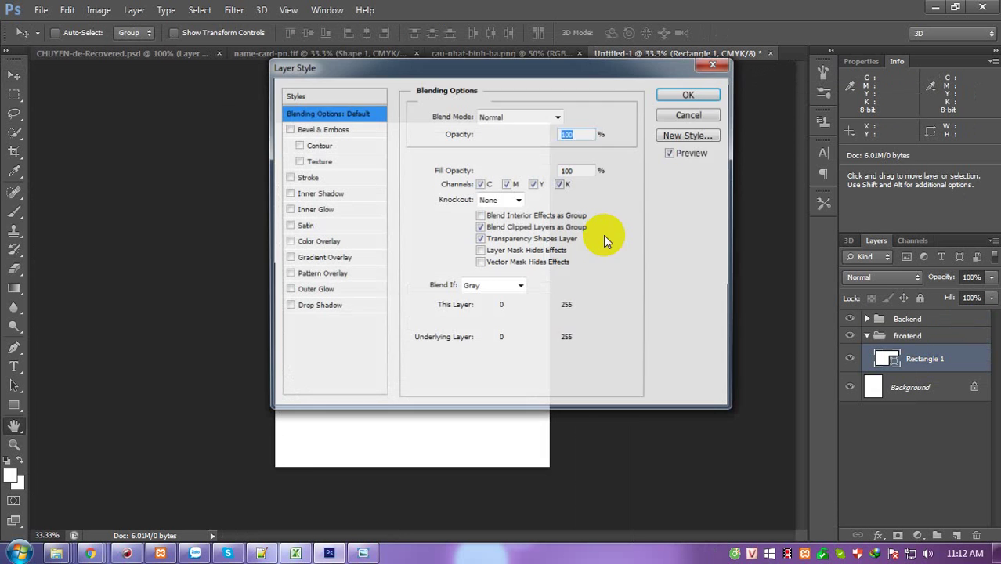
pyautogui.moveTo(309, 67); pyautogui.dragTo(595, 155)
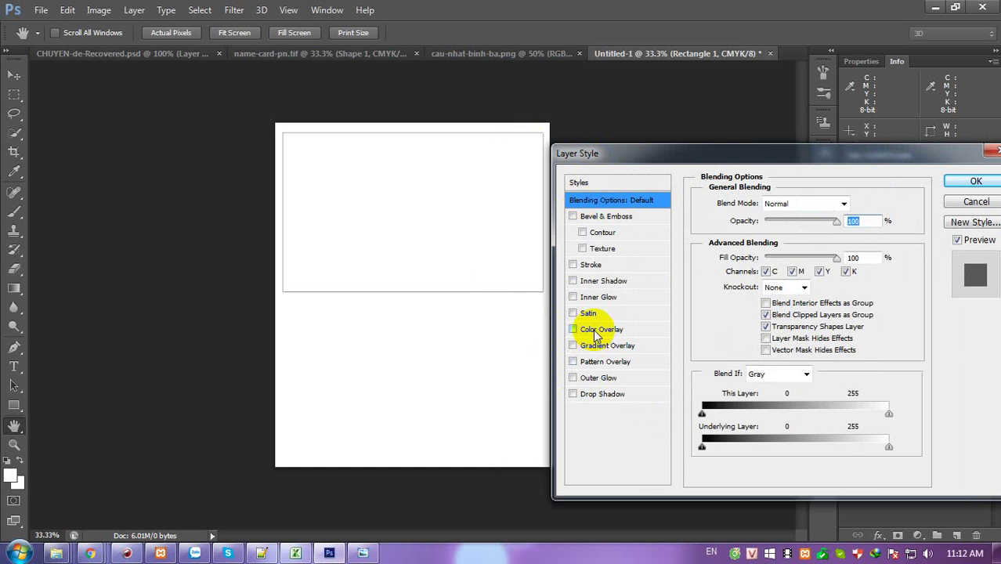
# Step: Add a 1 px cyan (#00c8fa) stroke to Rectangle 1
pyautogui.click(573, 265)
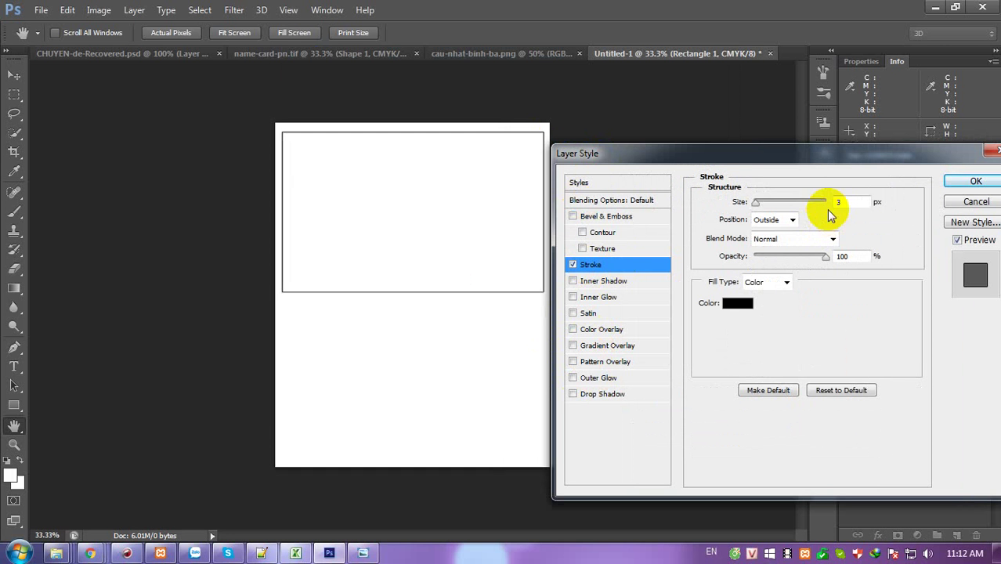
pyautogui.write('1')
pyautogui.click(747, 304)
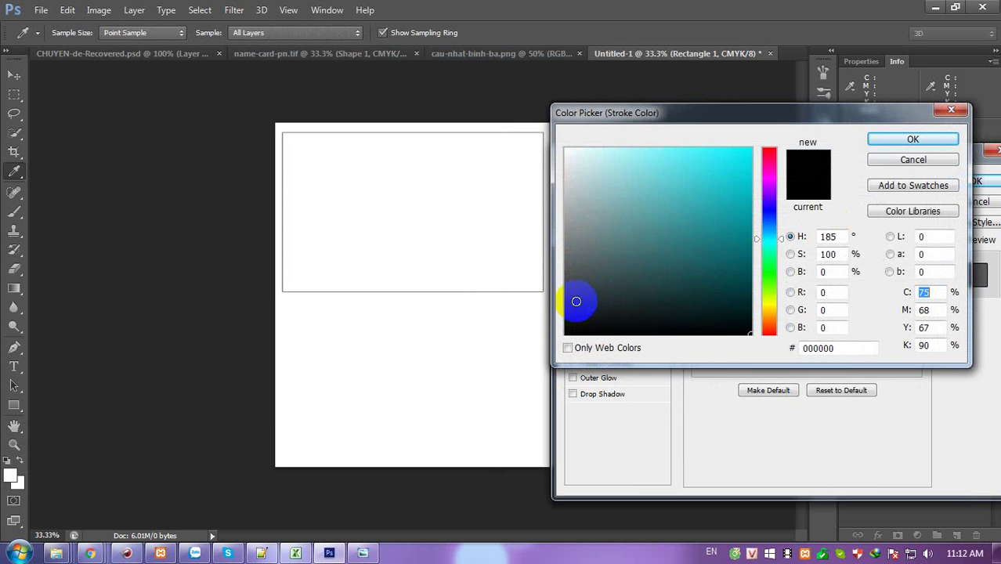
pyautogui.click(766, 235)
pyautogui.click(750, 151)
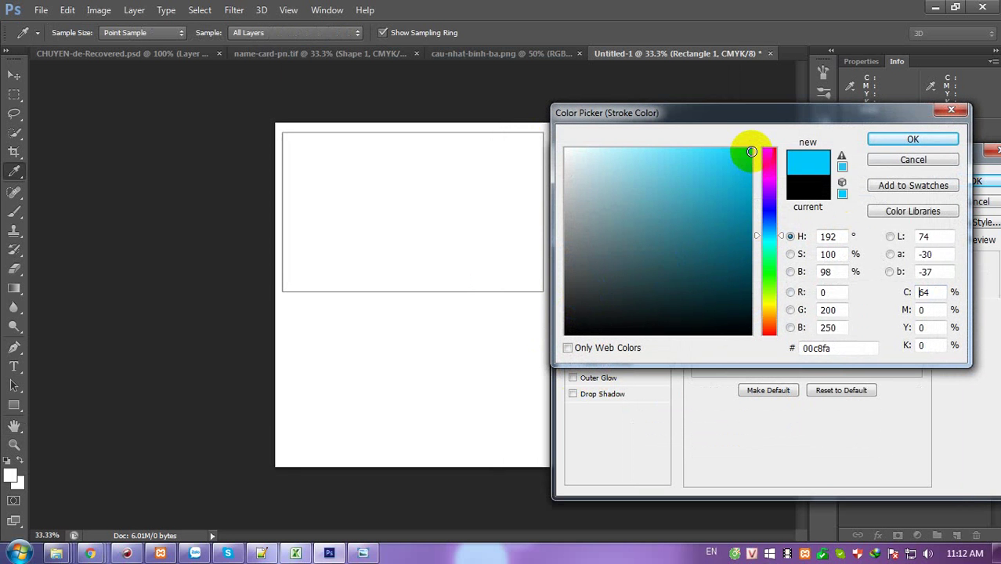
pyautogui.click(900, 139)
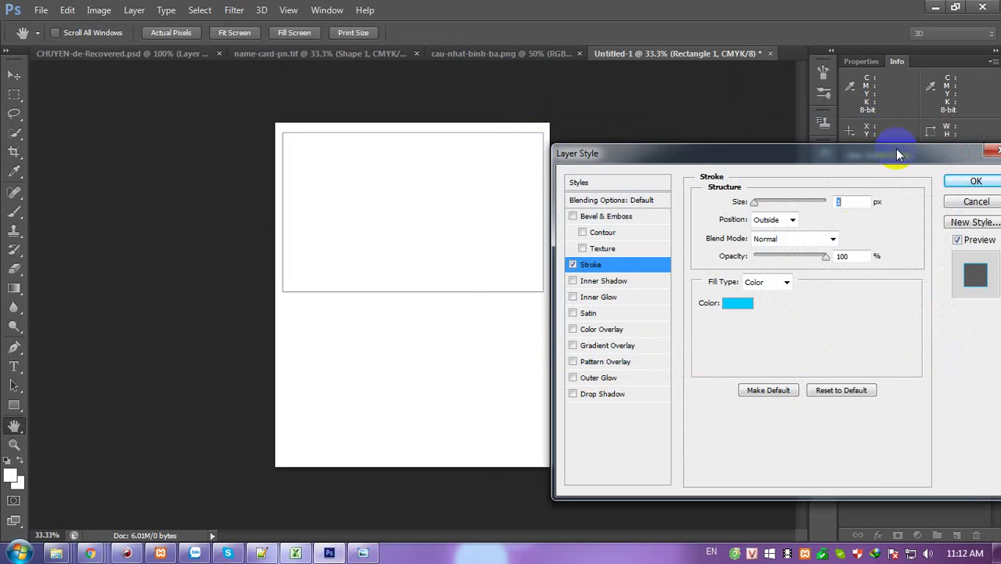
pyautogui.click(965, 182)
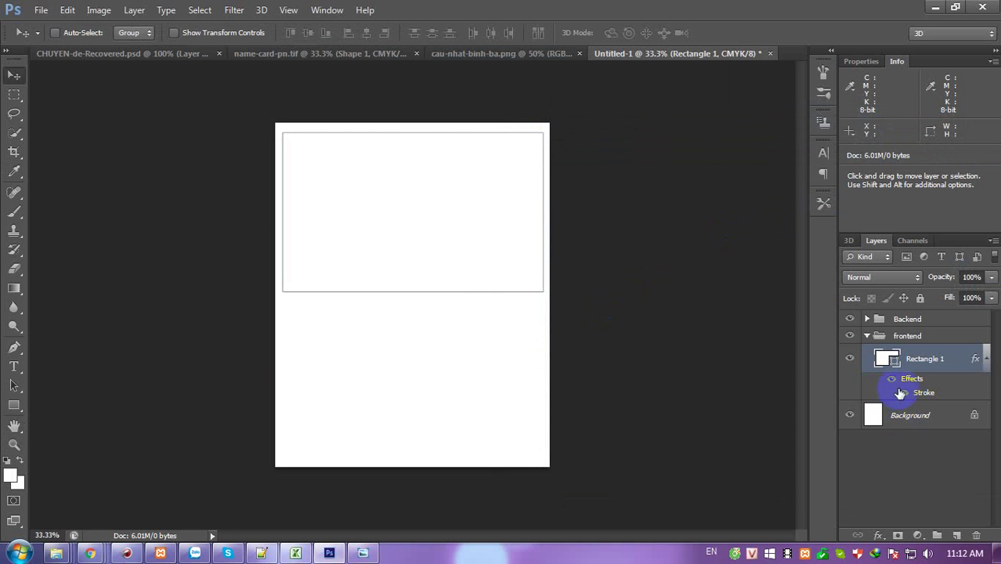
# Step: Fill the Background with light grey #d6d5d5 and duplicate it as Background copy
pyautogui.click(906, 423)
pyautogui.click(11, 475)
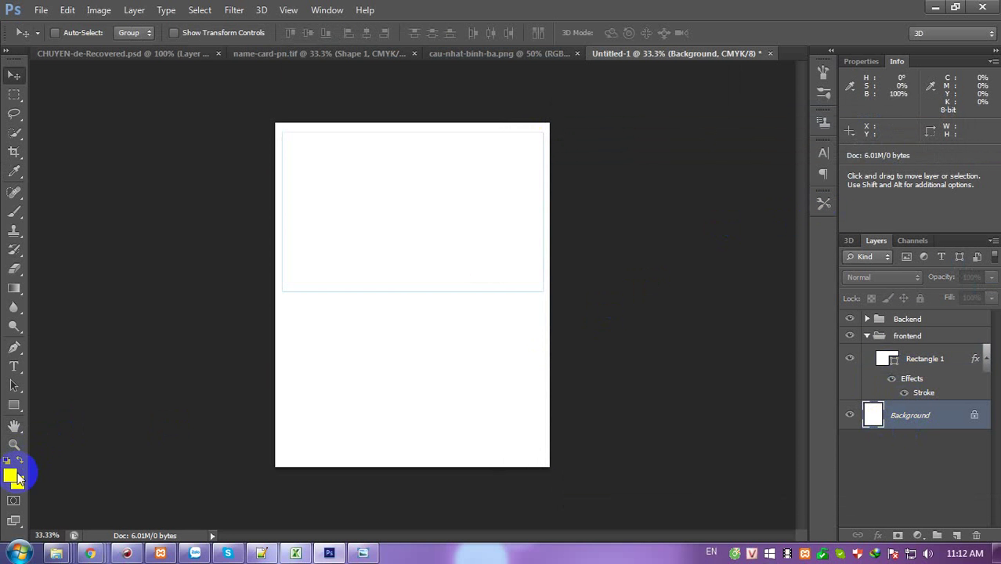
pyautogui.moveTo(571, 282)
pyautogui.mouseDown()
pyautogui.moveTo(580, 229)
pyautogui.moveTo(568, 174)
pyautogui.mouseUp()
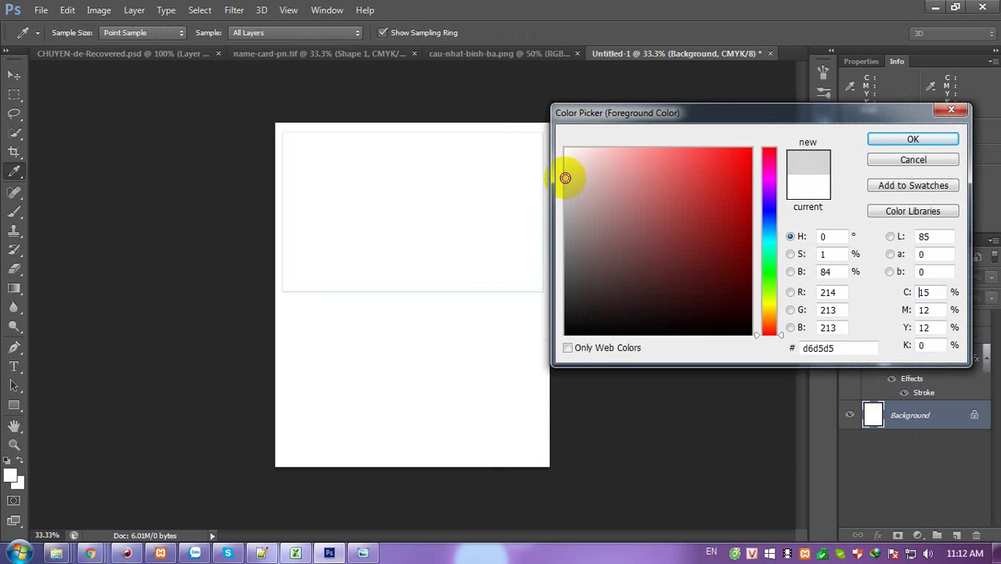
pyautogui.click(877, 141)
pyautogui.hotkey('alt', 'BackSpace')
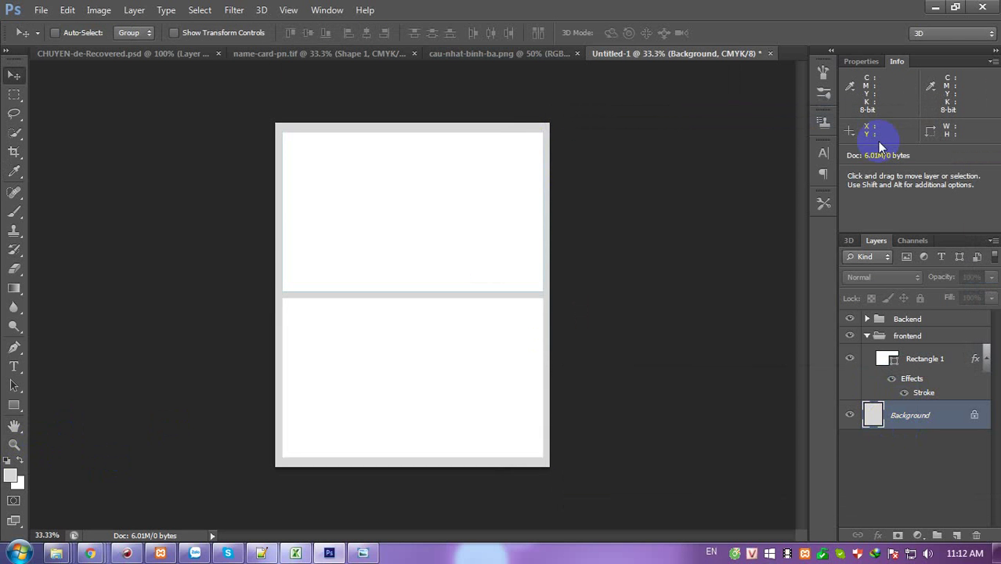
pyautogui.hotkey('ctrl', 'j')
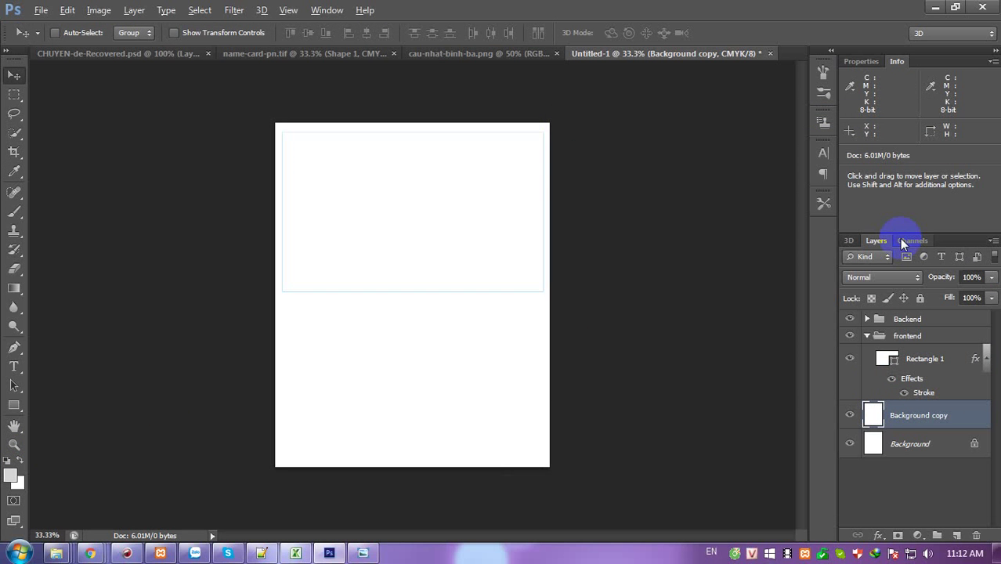
pyautogui.hotkey('ctrl', 's')
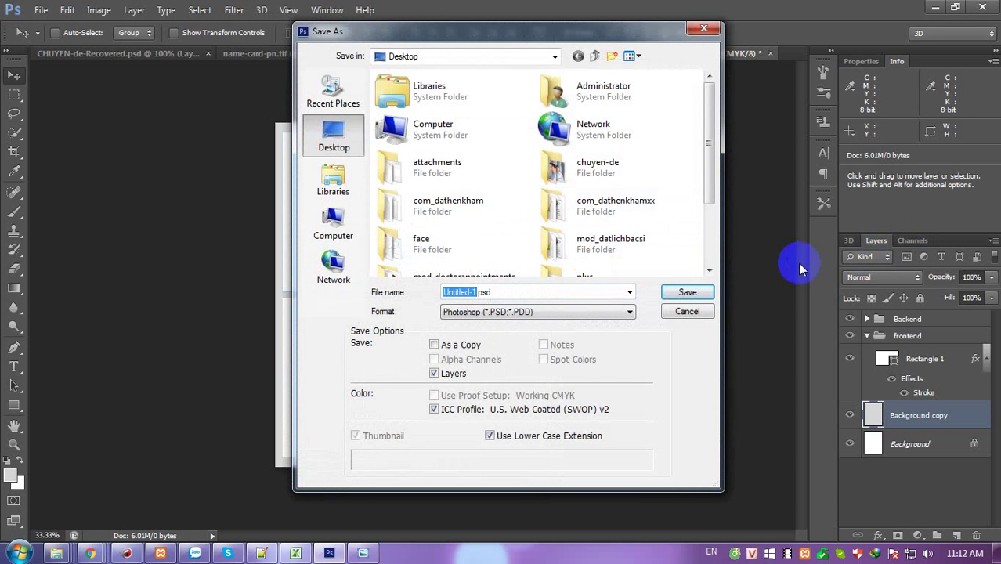
# Step: Save the document to the Desktop as name-card-hoa-binh.psd, keeping maximum compatibility
pyautogui.write('nh')
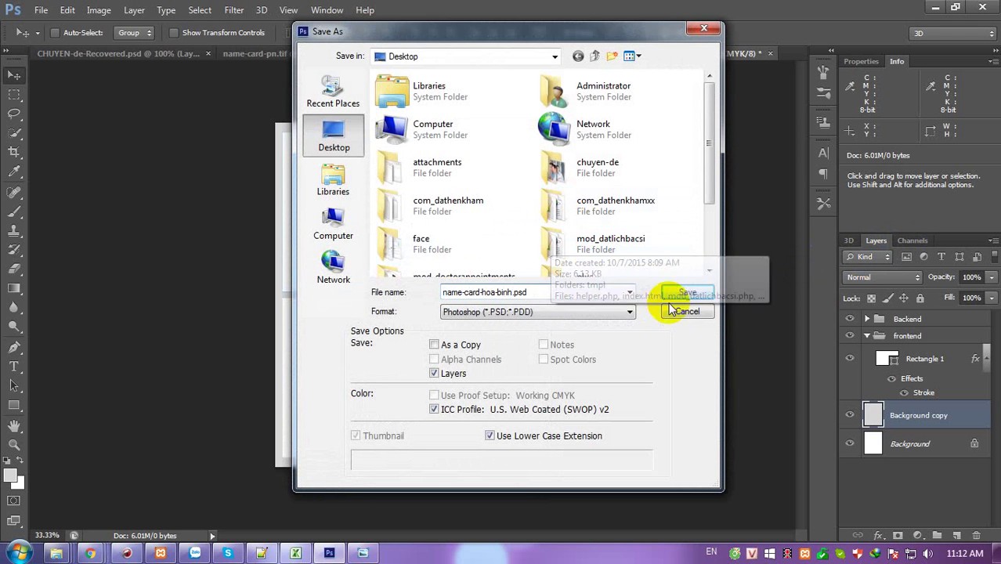
pyautogui.click(681, 291)
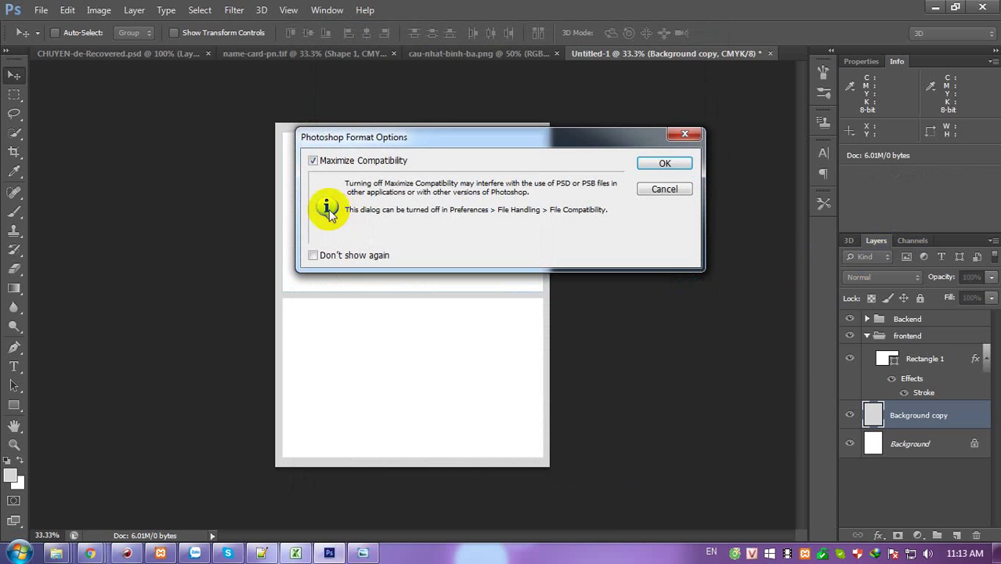
pyautogui.click(665, 163)
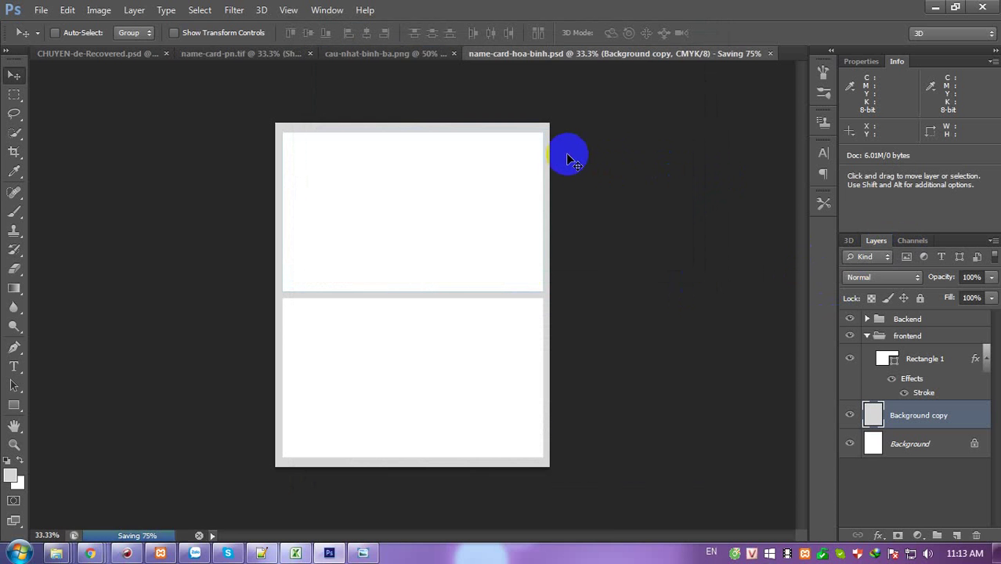
# Step: Zoom to 50% and add a new empty layer above Rectangle 1
pyautogui.hotkey('ctrl', '+')
pyautogui.scroll(2, 391, 206)
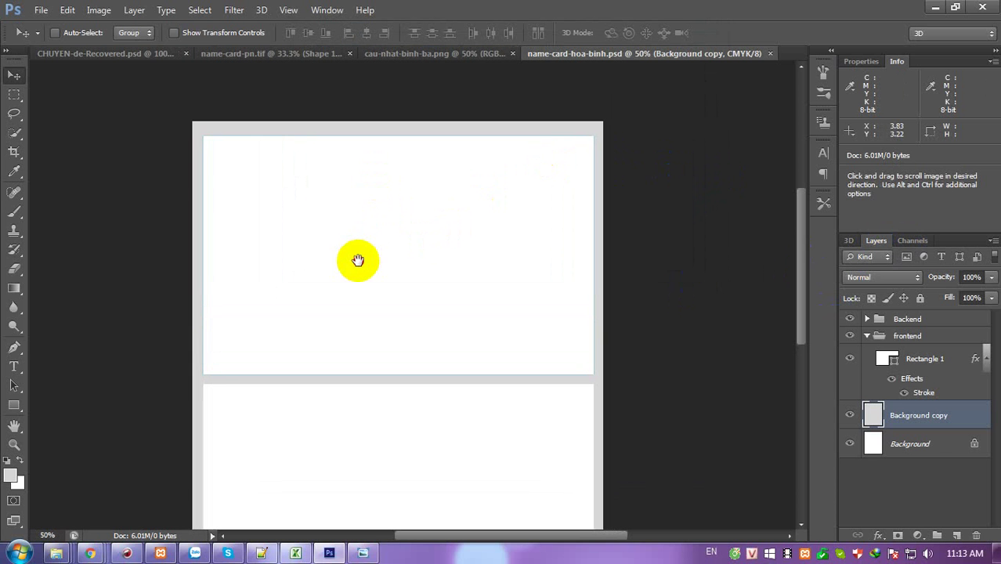
pyautogui.click(910, 358)
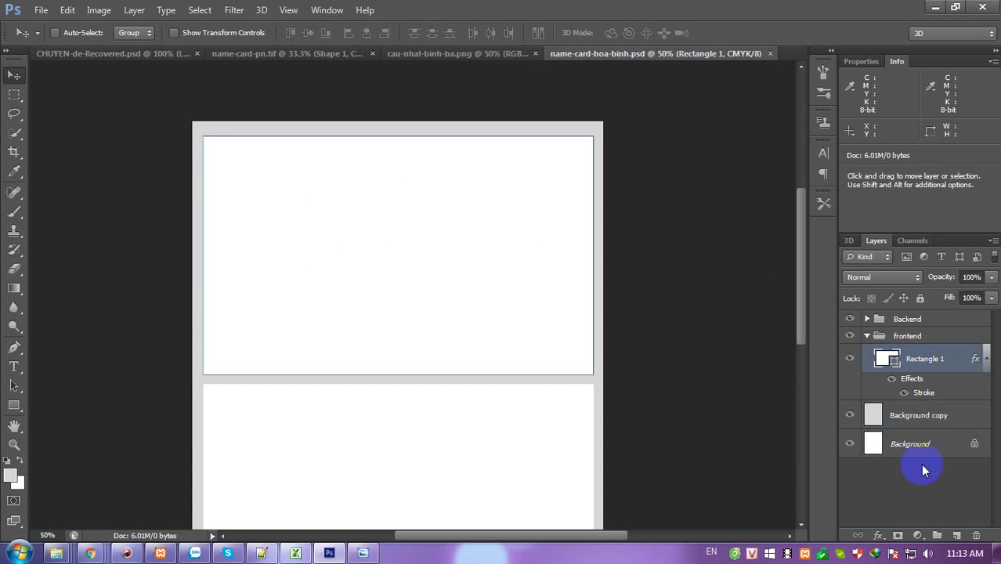
pyautogui.click(948, 534)
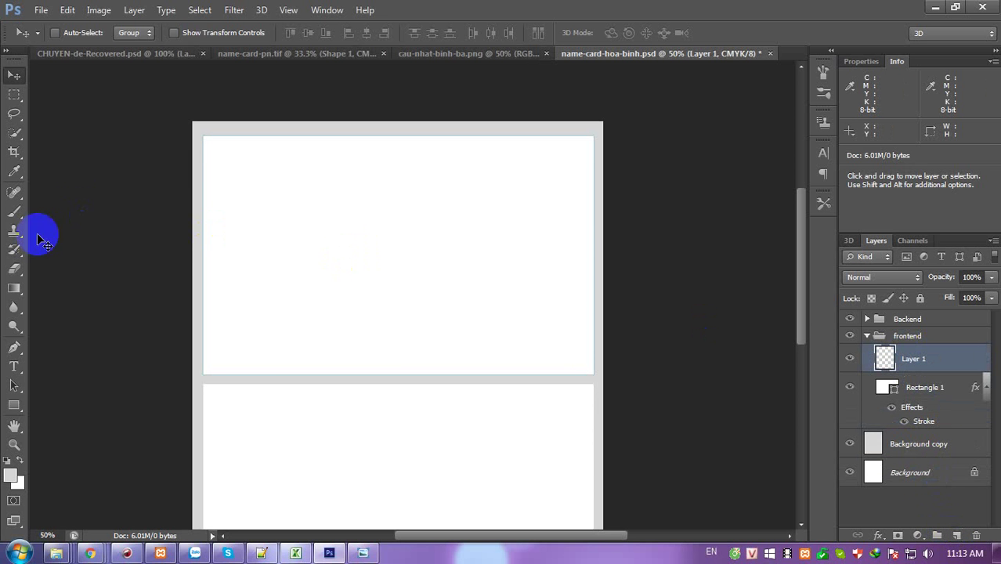
# Step: Type the heading 'CA NÔ HÒA BÌNH' near the top of the front card
pyautogui.click(13, 366)
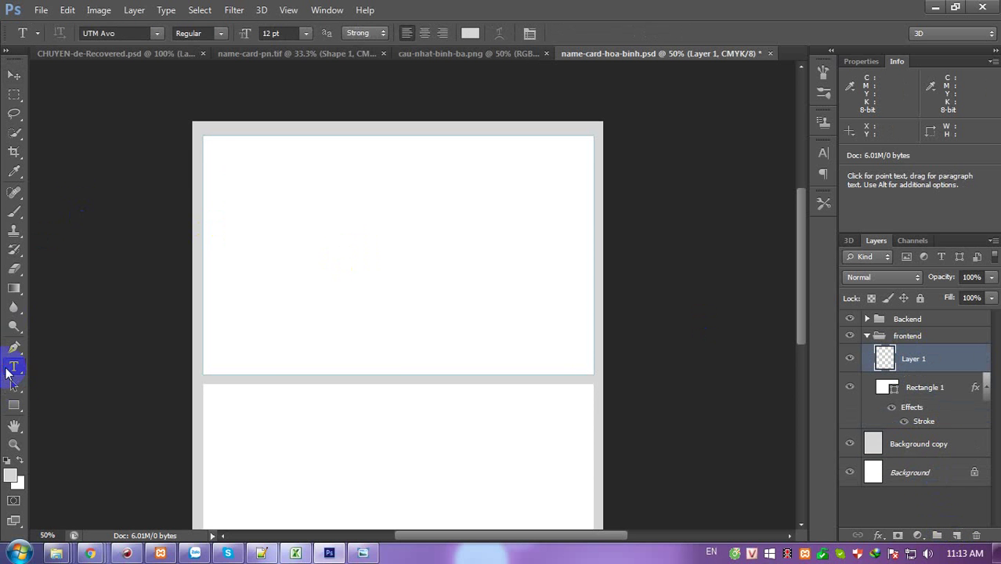
pyautogui.click(317, 184)
pyautogui.write('CA NO')
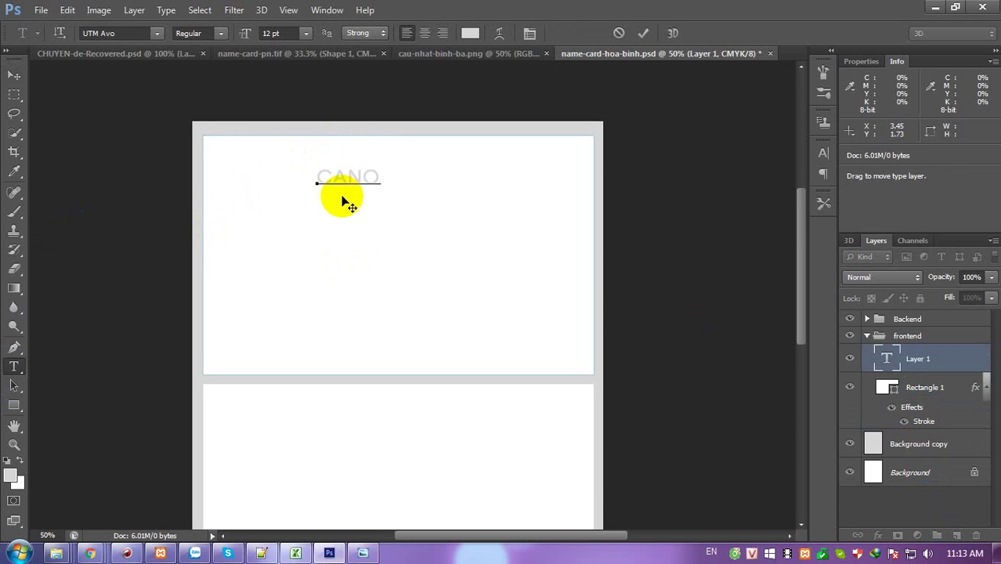
pyautogui.press('Right')
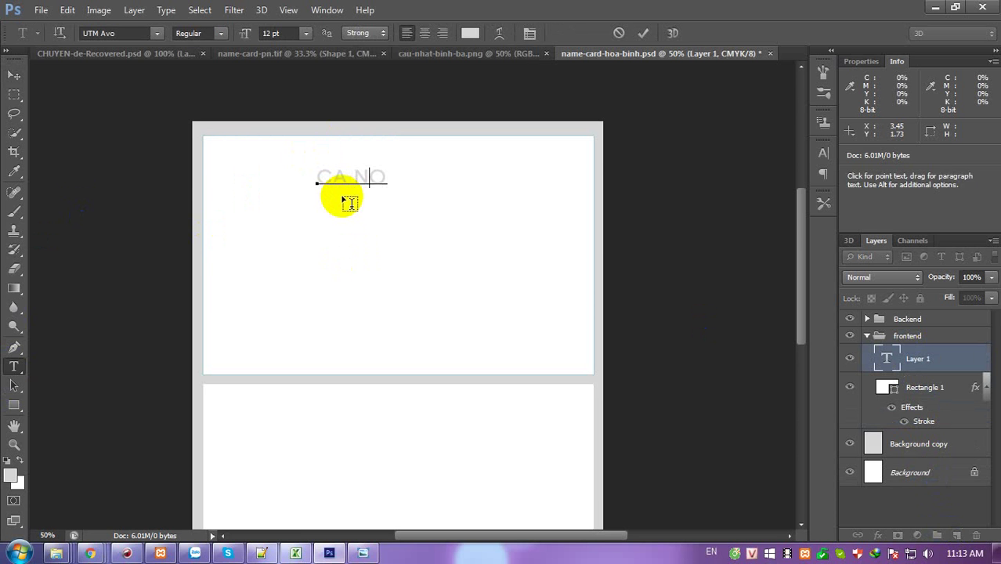
pyautogui.hotkey('shift', 'Right')
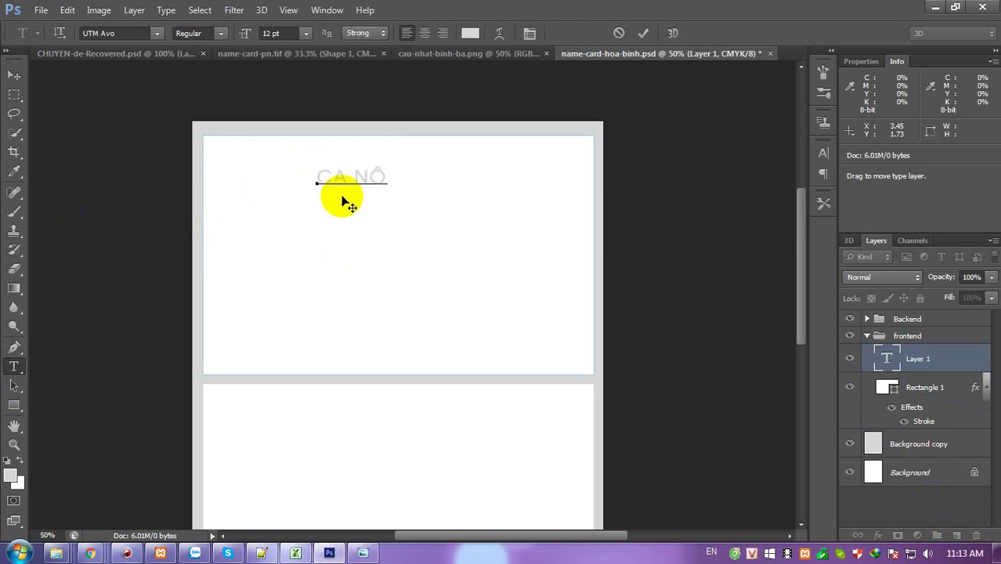
pyautogui.hotkey('ctrl', 'a')
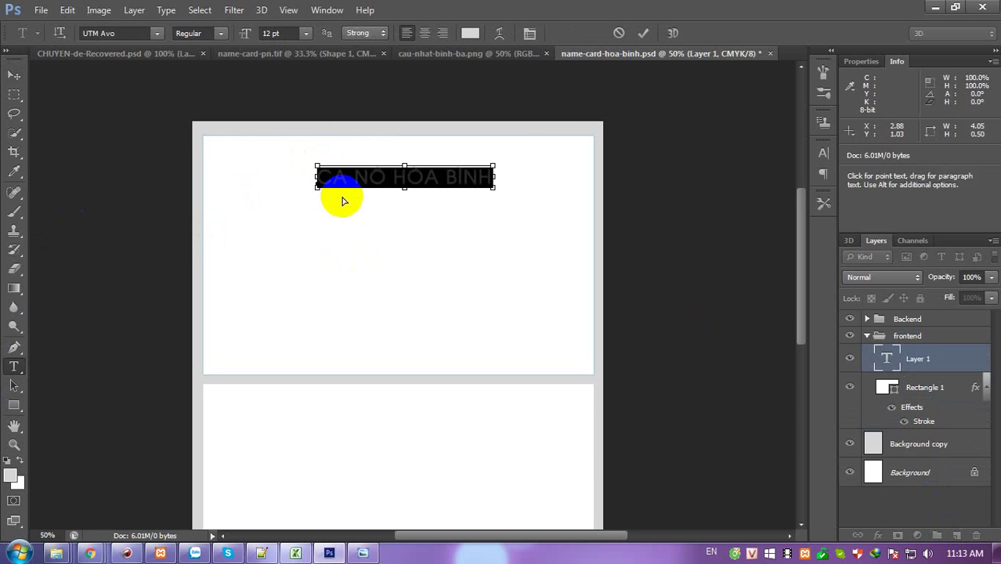
pyautogui.click(914, 359)
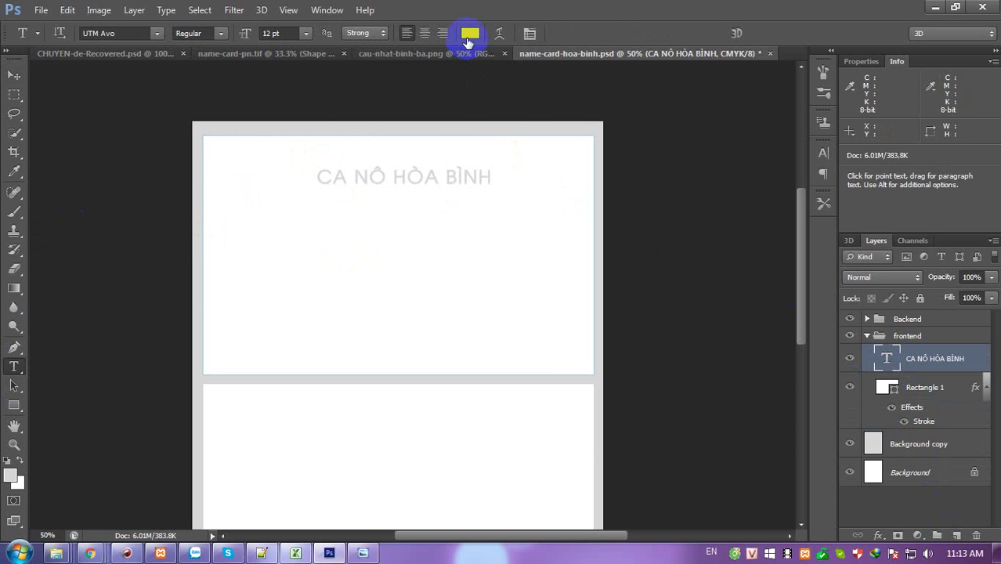
# Step: Colour the CA NÔ HÒA BÌNH heading bright blue and nudge it slightly right
pyautogui.click(469, 33)
pyautogui.moveTo(767, 220)
pyautogui.mouseDown()
pyautogui.moveTo(778, 202)
pyautogui.moveTo(770, 232)
pyautogui.mouseUp()
pyautogui.click(748, 151)
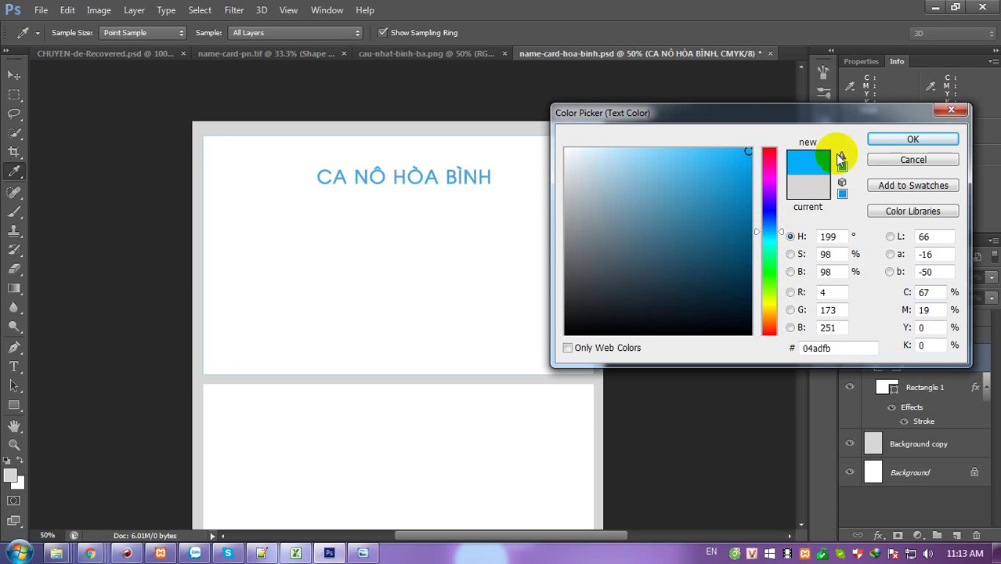
pyautogui.click(883, 139)
pyautogui.press('v')
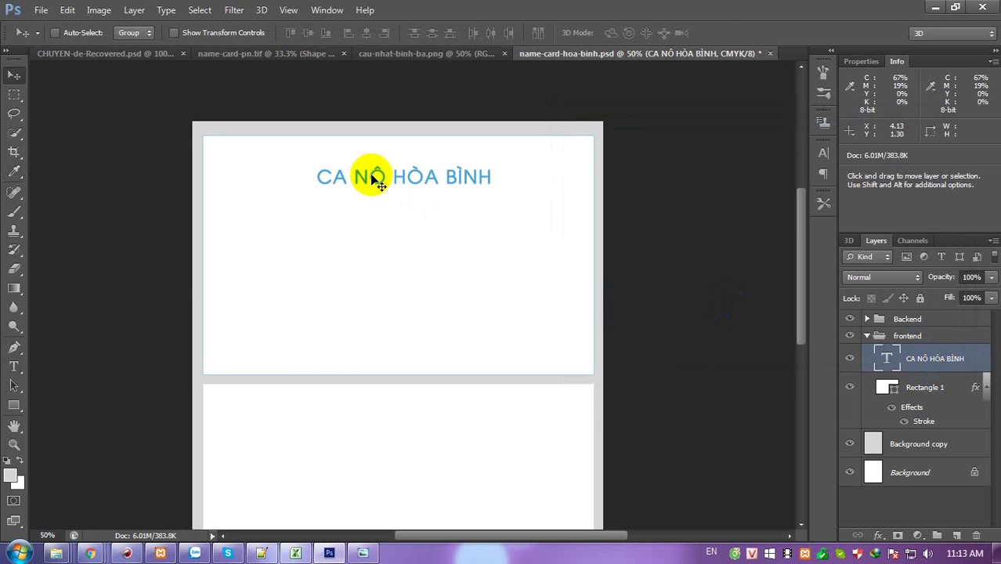
pyautogui.moveTo(376, 178); pyautogui.dragTo(387, 175)
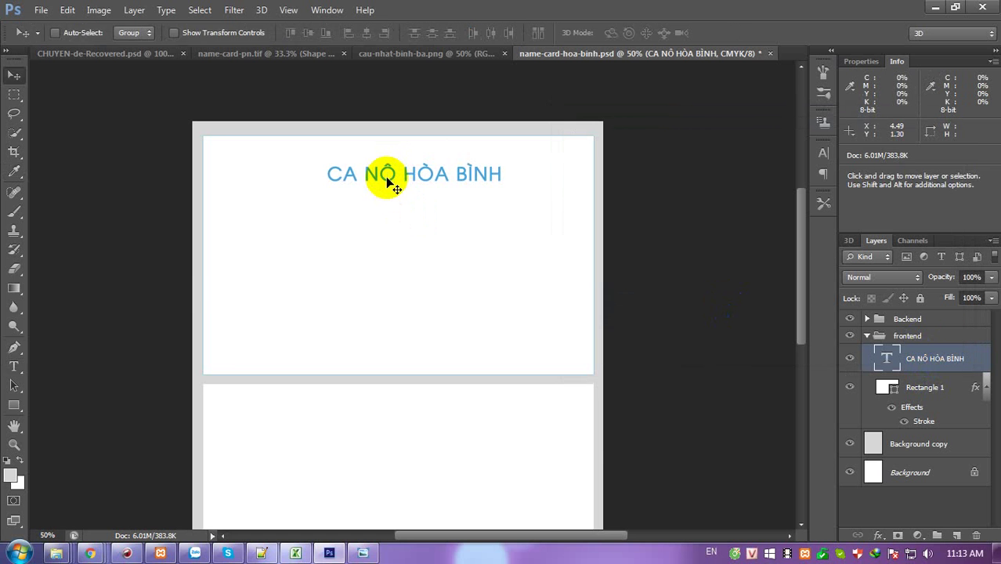
pyautogui.press('t')
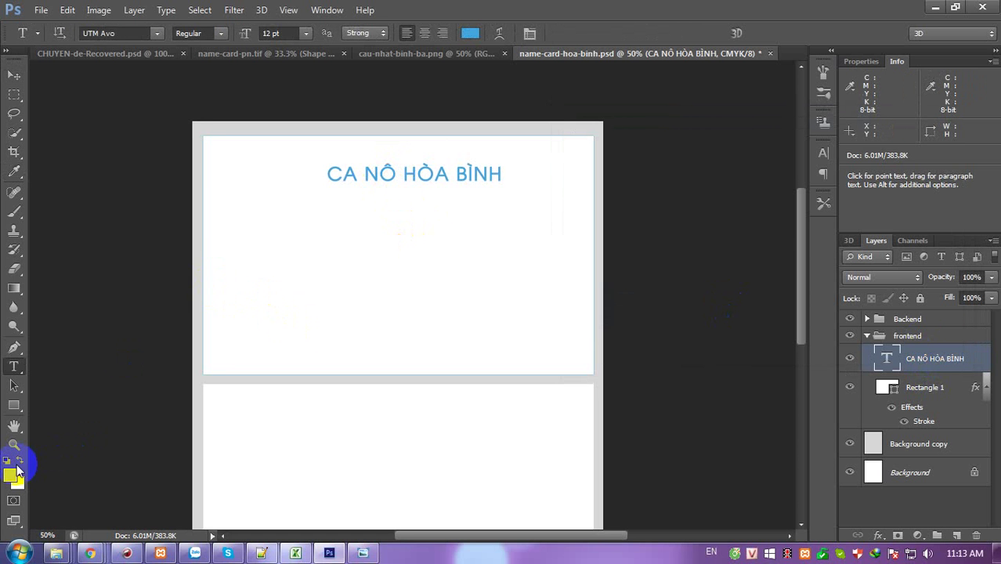
# Step: Add a vertical guide near the card's left edge and start a new text layer
pyautogui.hotkey('ctrl', 'r')
pyautogui.moveTo(36, 442); pyautogui.dragTo(243, 365)
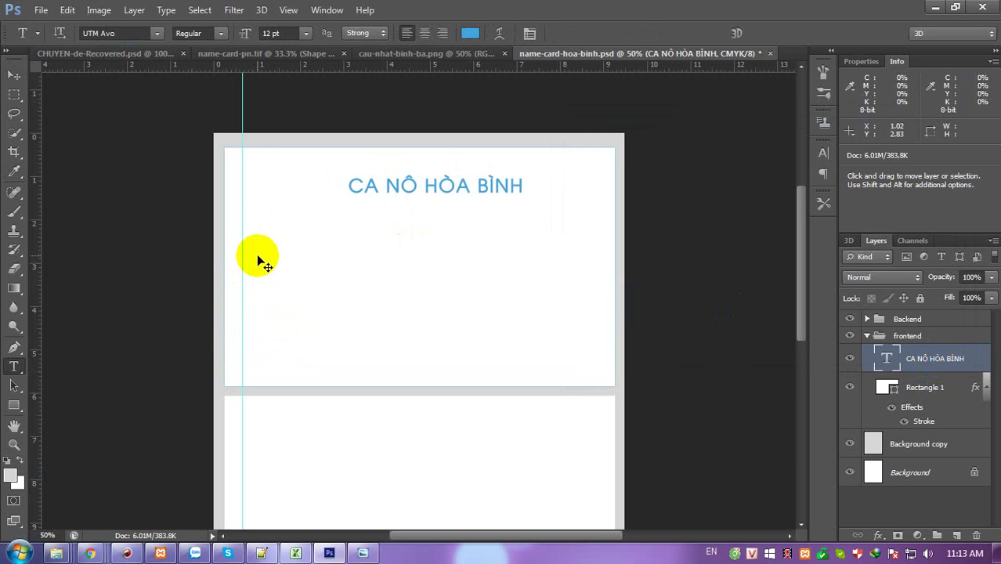
pyautogui.hotkey('ctrl', '+')
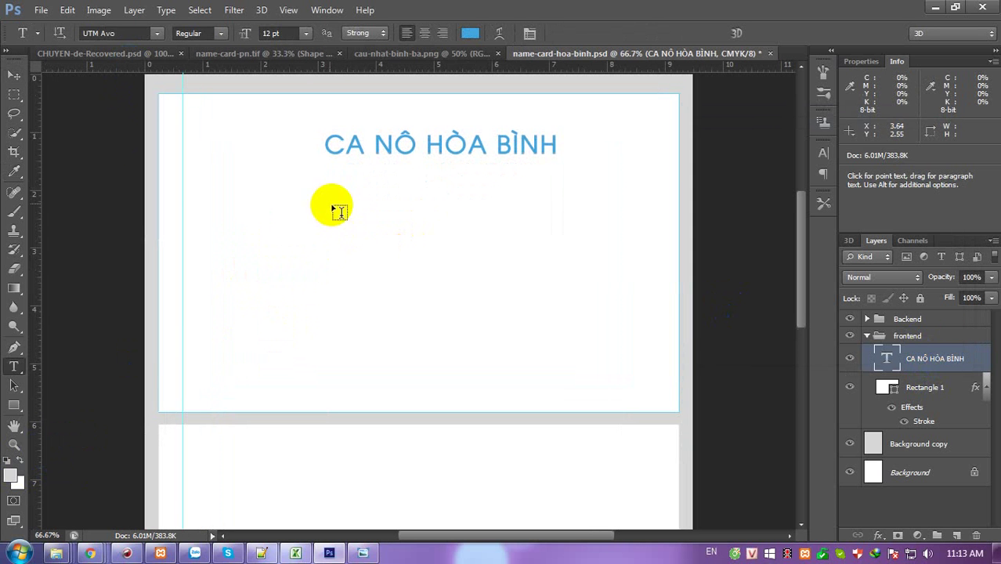
pyautogui.click(201, 305)
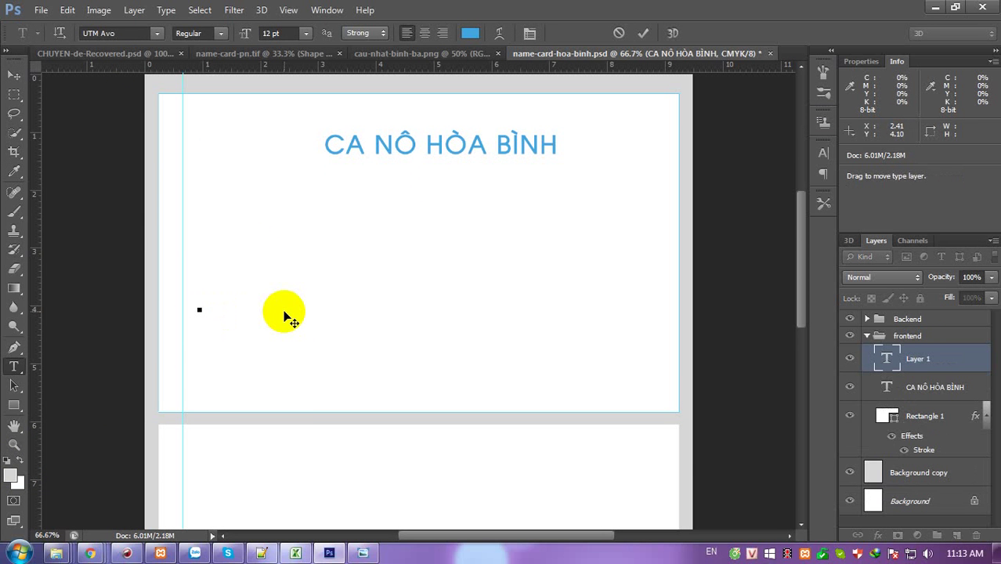
pyautogui.click(413, 53)
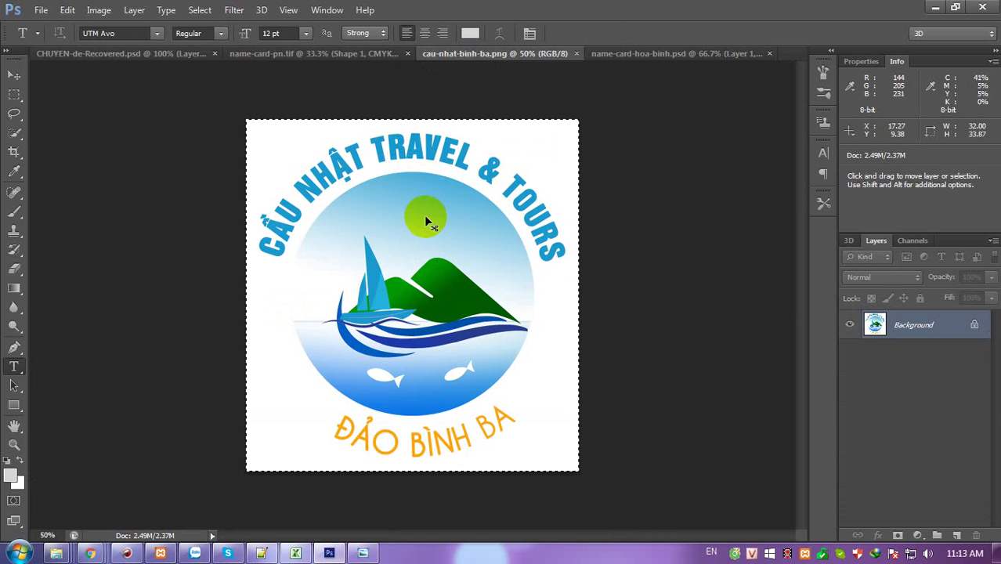
# Step: Paste the copied travel logo into the business card and scale it to about quarter size
pyautogui.moveTo(766, 302); pyautogui.dragTo(758, 316)
pyautogui.hotkey('ctrl', 'Tab')
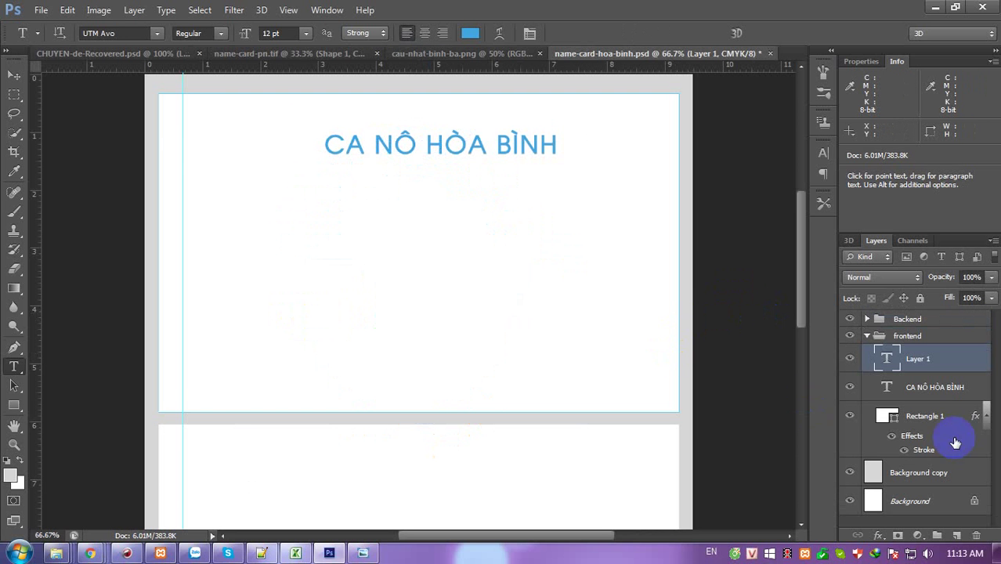
pyautogui.click(910, 423)
pyautogui.hotkey('ctrl', 'v')
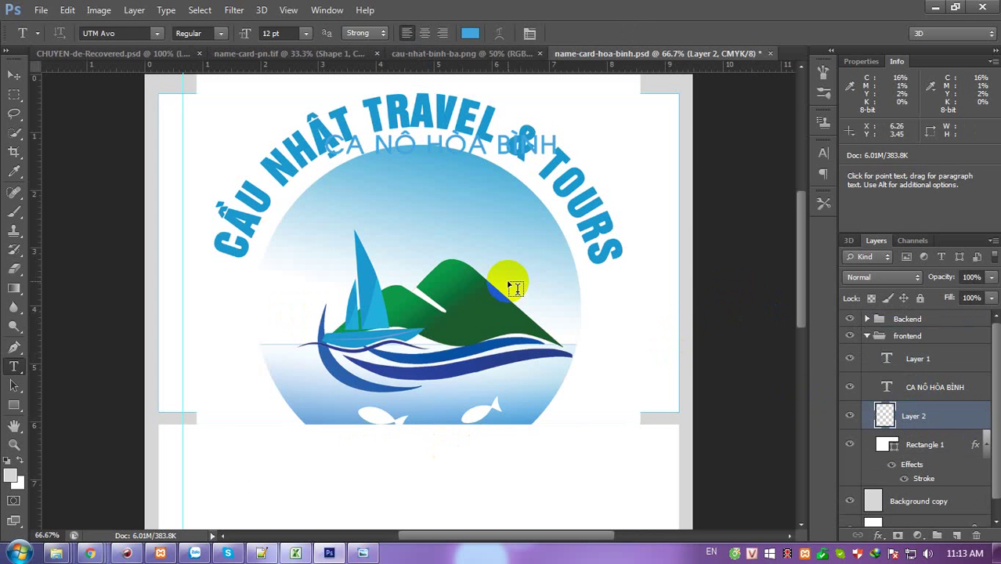
pyautogui.hotkey('ctrl', '-')
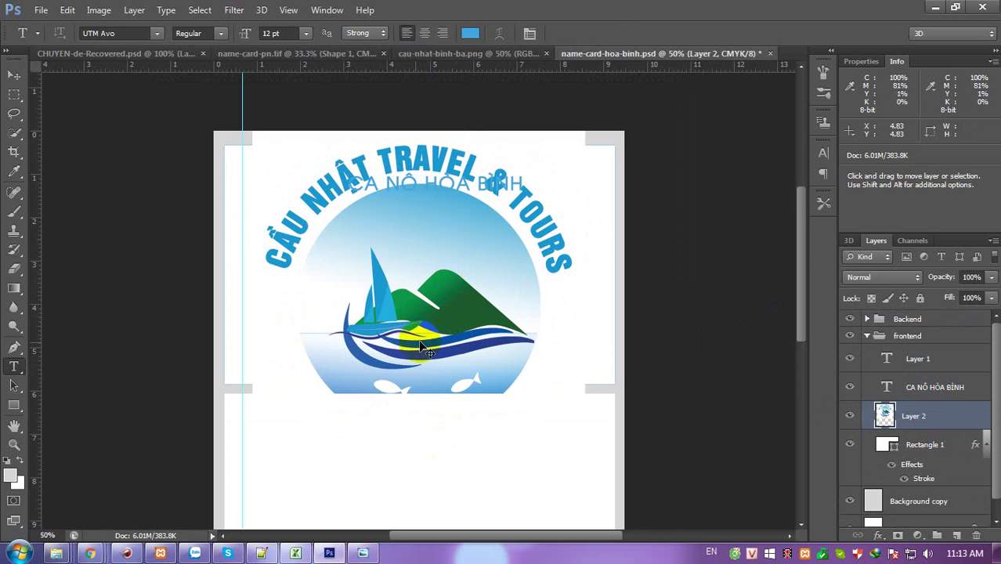
pyautogui.hotkey('ctrl', 't')
pyautogui.moveTo(252, 131); pyautogui.dragTo(368, 269)
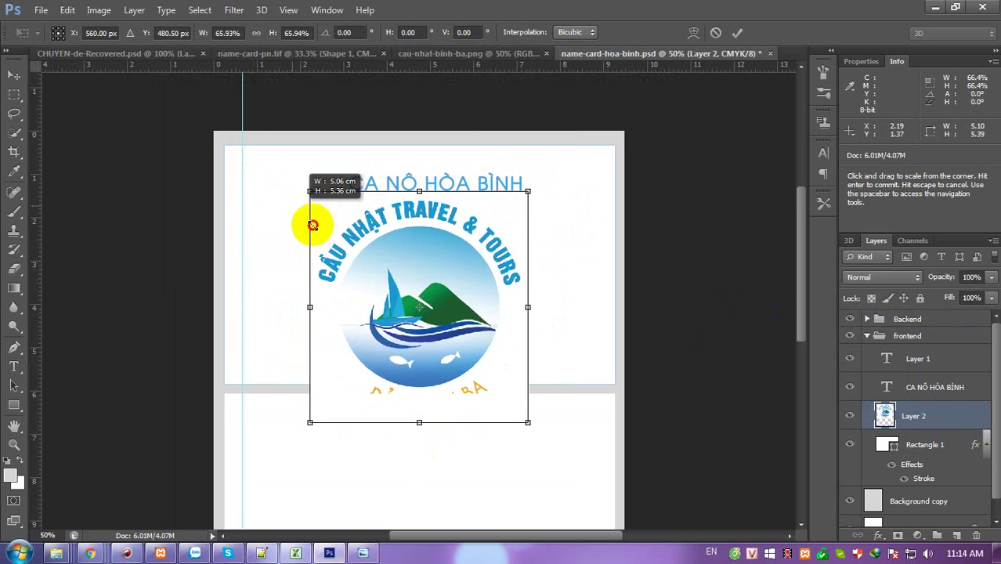
pyautogui.press('t')
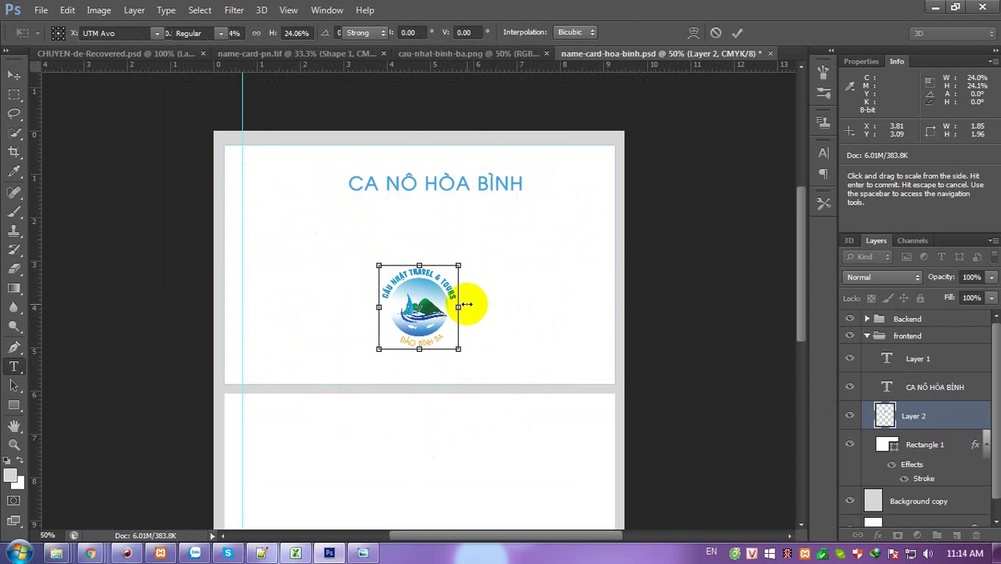
# Step: Move the logo to the card's top-left beside the title and rename its layer LOgo
pyautogui.press('v')
pyautogui.moveTo(428, 311); pyautogui.dragTo(275, 205)
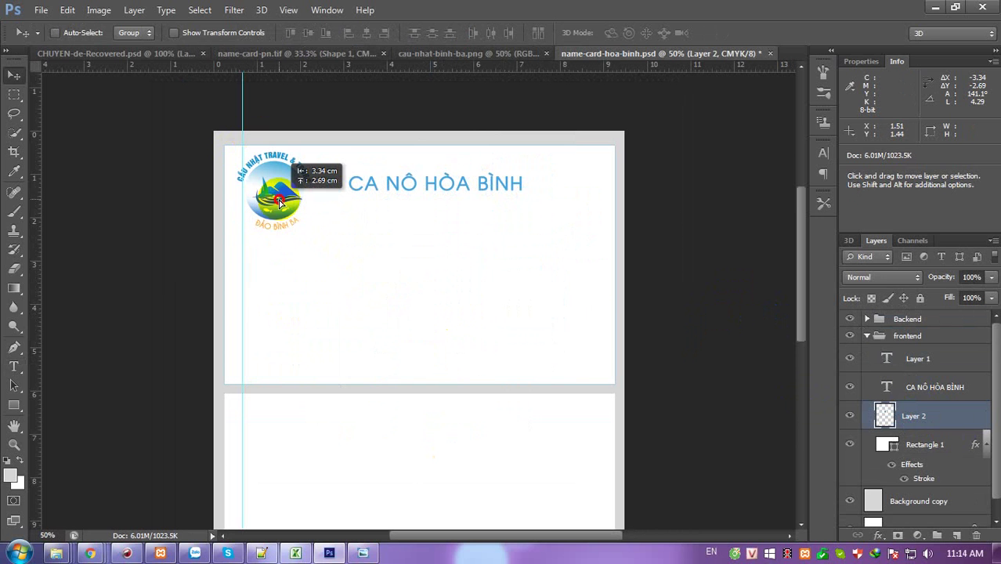
pyautogui.moveTo(276, 201); pyautogui.dragTo(276, 200)
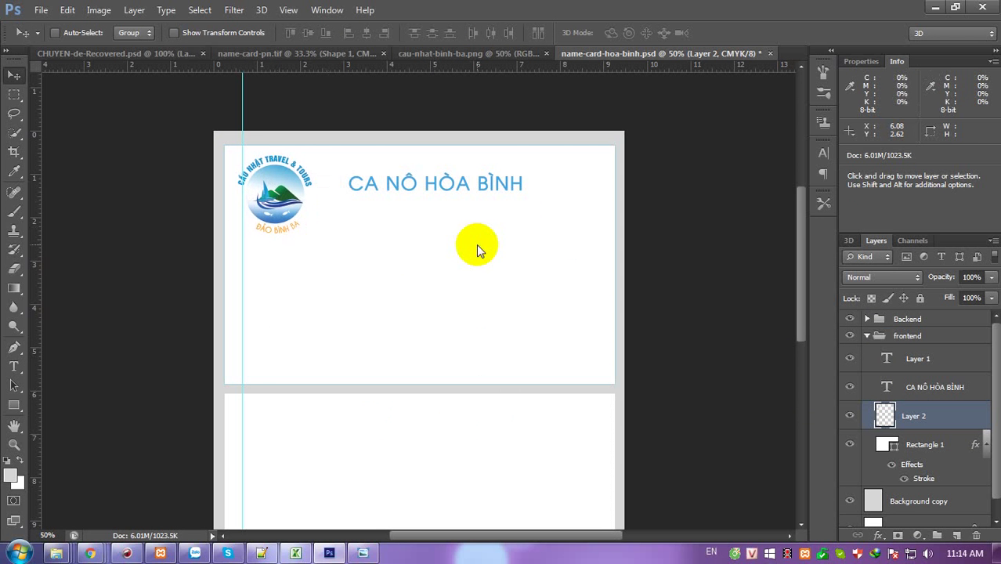
pyautogui.doubleClick(913, 416)
pyautogui.write('Logo')
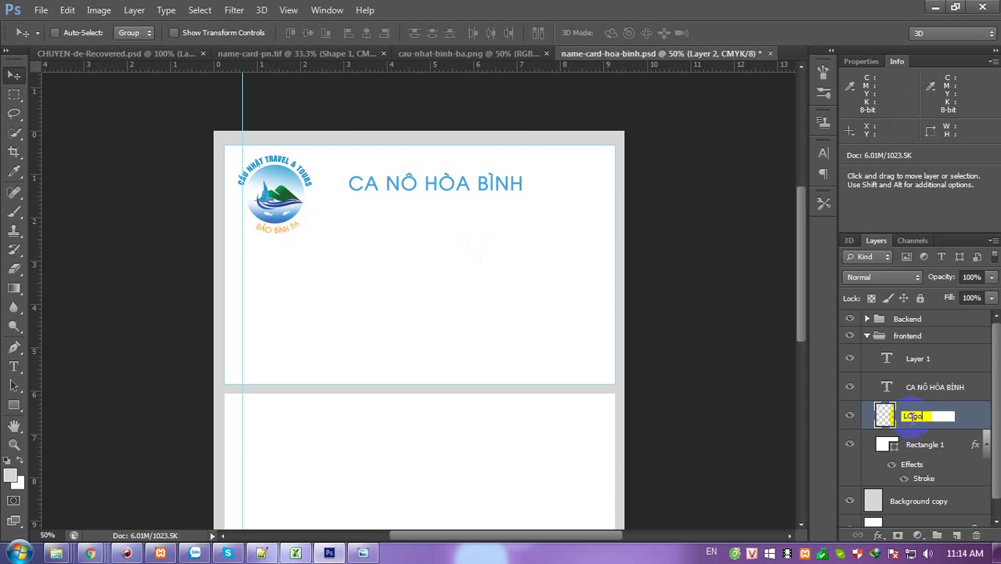
pyautogui.press('Return')
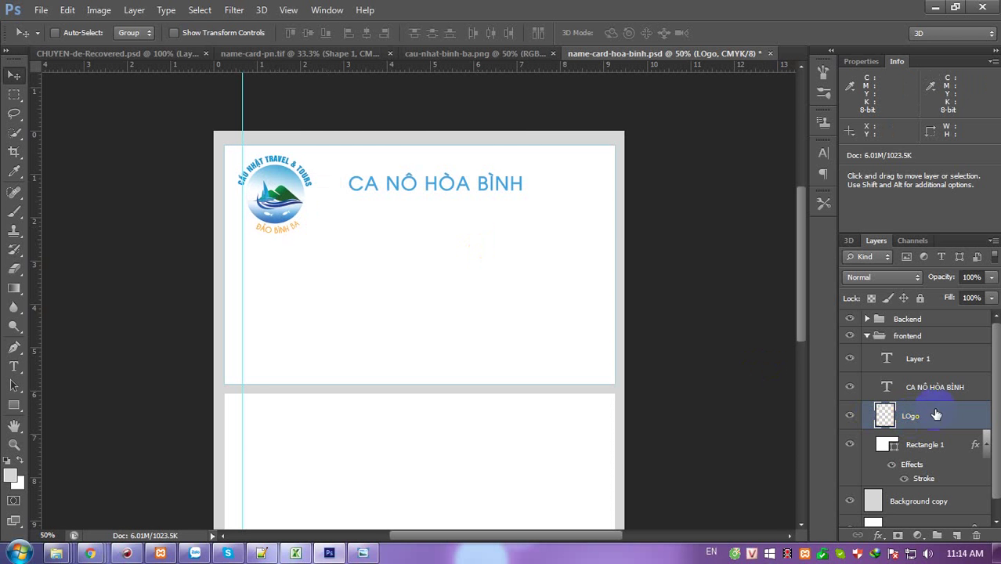
pyautogui.hotkey('ctrl', '+')
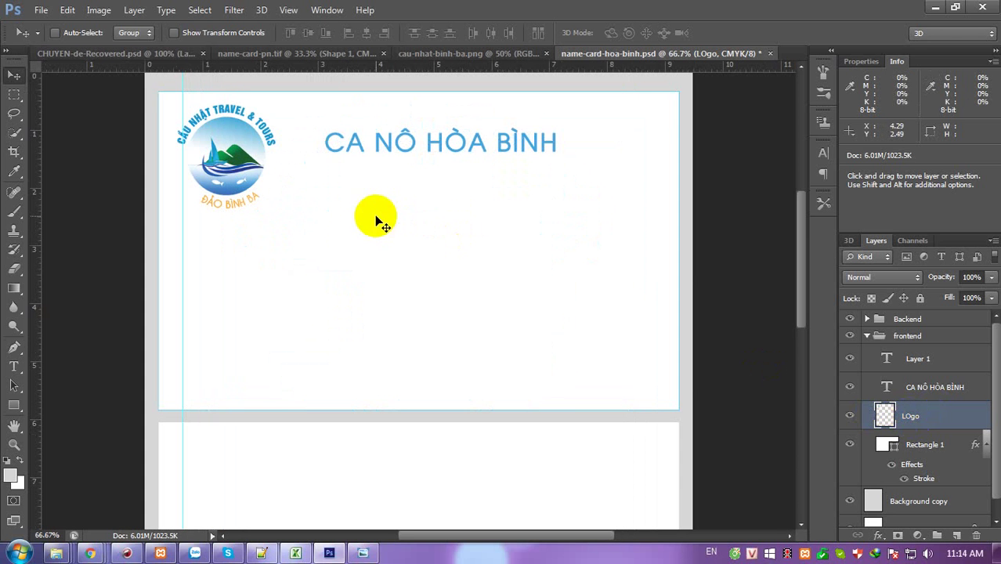
pyautogui.rightClick(383, 148)
# Step: Type the tagline 'Nhanh chóng - Uy' below the title, then view the name-card-pn.tif sample card
pyautogui.click(427, 188)
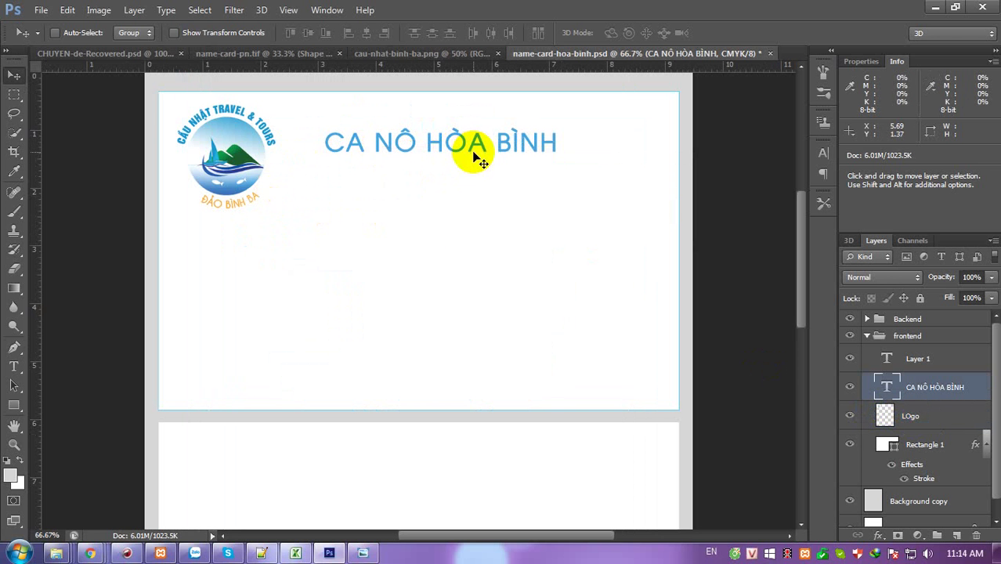
pyautogui.press('t')
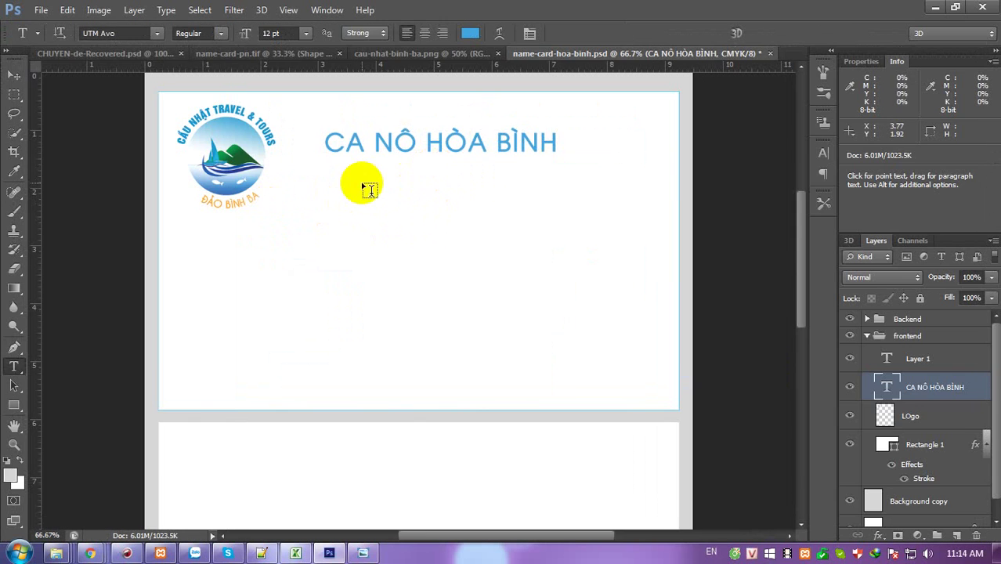
pyautogui.click(361, 182)
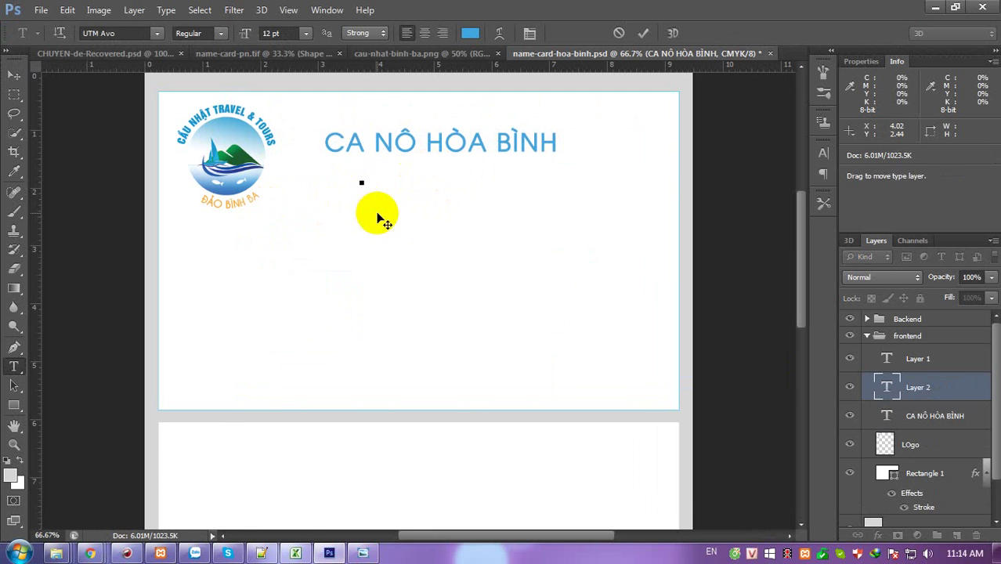
pyautogui.write('Nhanh ')
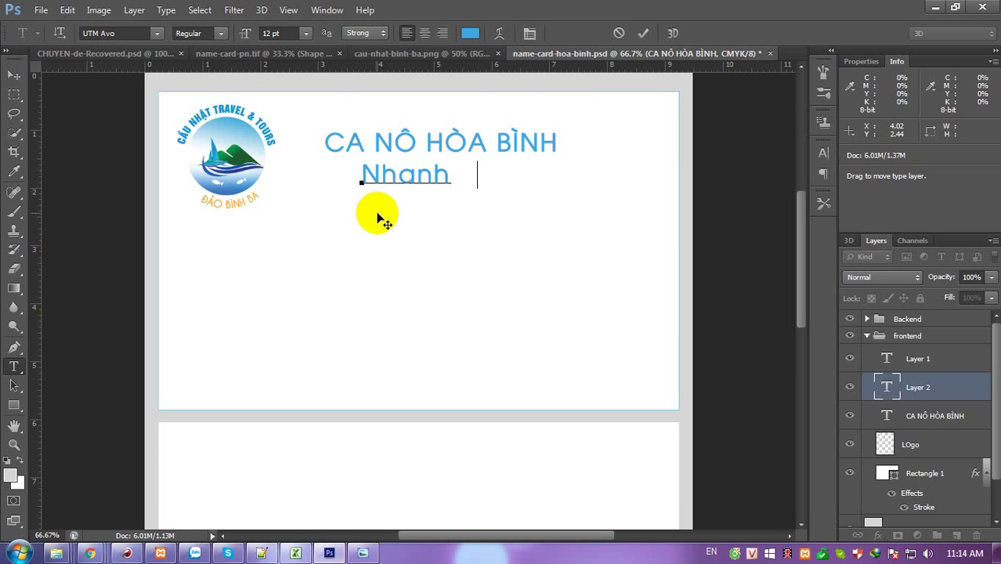
pyautogui.write('chóng - ')
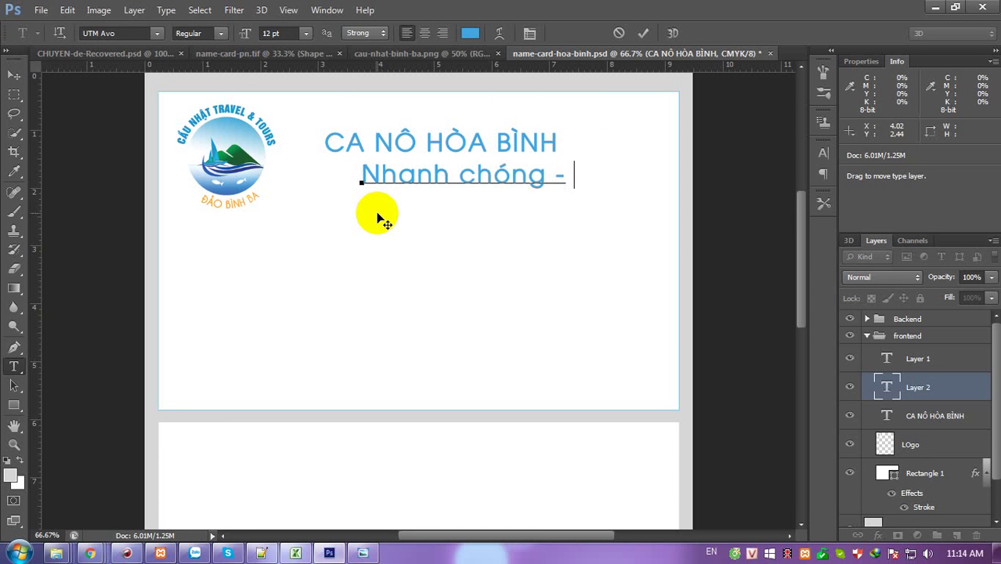
pyautogui.write('Uy')
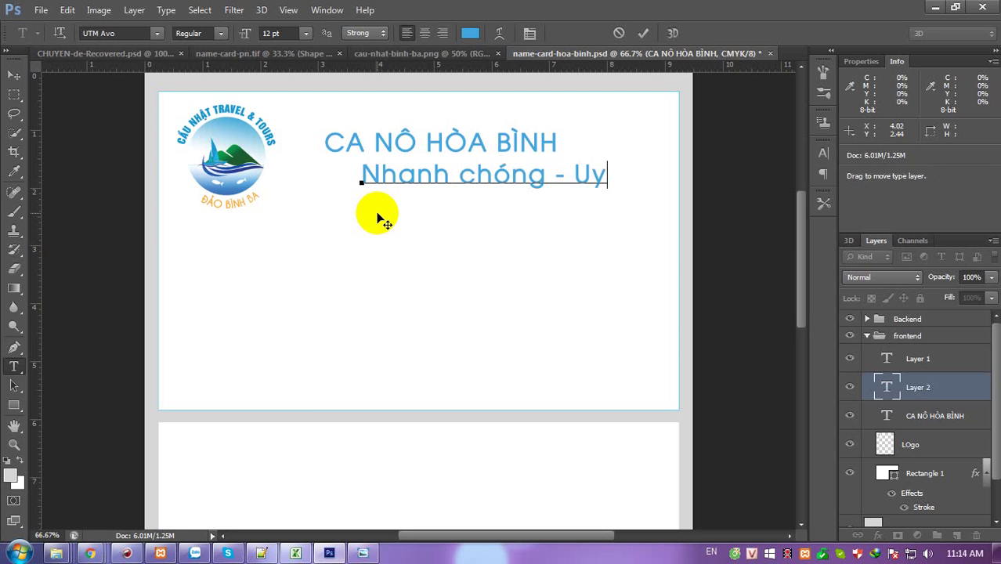
pyautogui.click(443, 54)
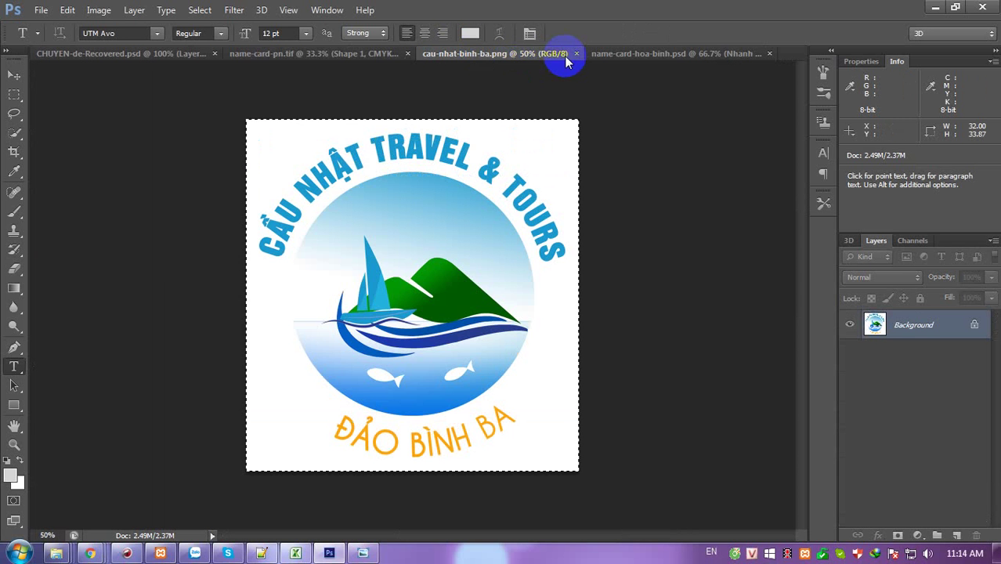
pyautogui.click(322, 54)
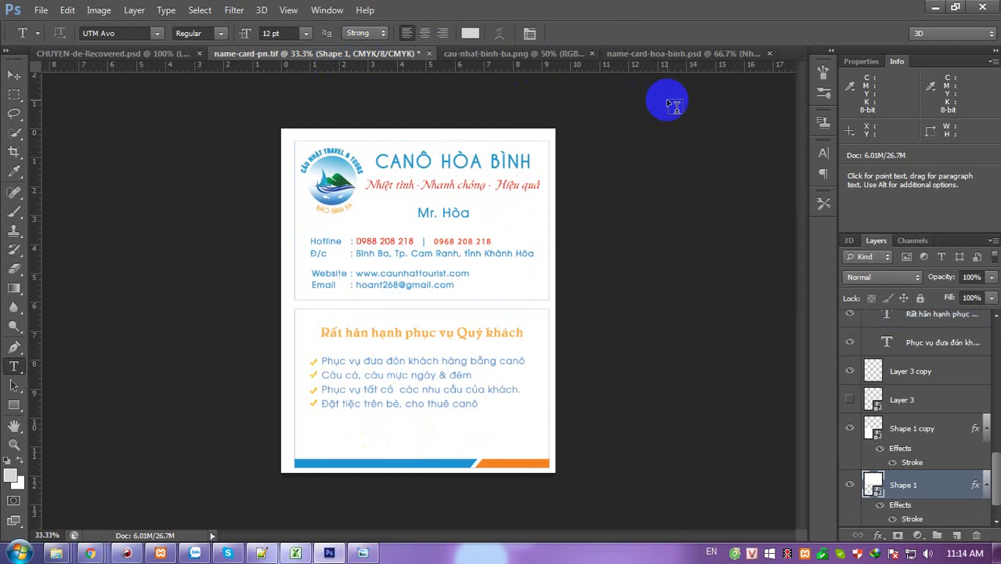
# Step: Retype the tagline as 'Nhiệt tình - Nhanh Chóng - Hiệu Quản' and move it under the logo
pyautogui.click(687, 56)
pyautogui.click(438, 188)
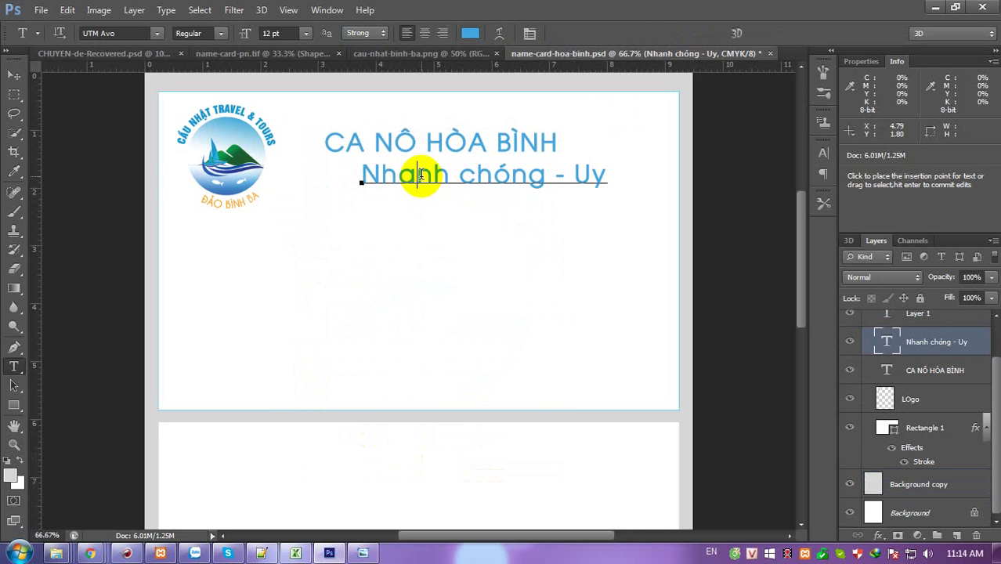
pyautogui.hotkey('ctrl', 'a')
pyautogui.write('Nhiệt')
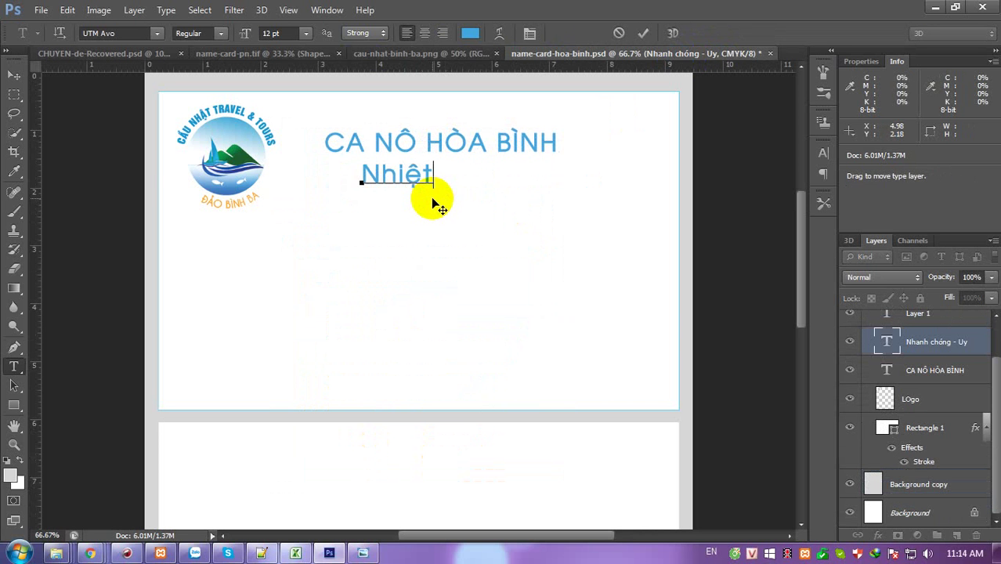
pyautogui.write(' tình-')
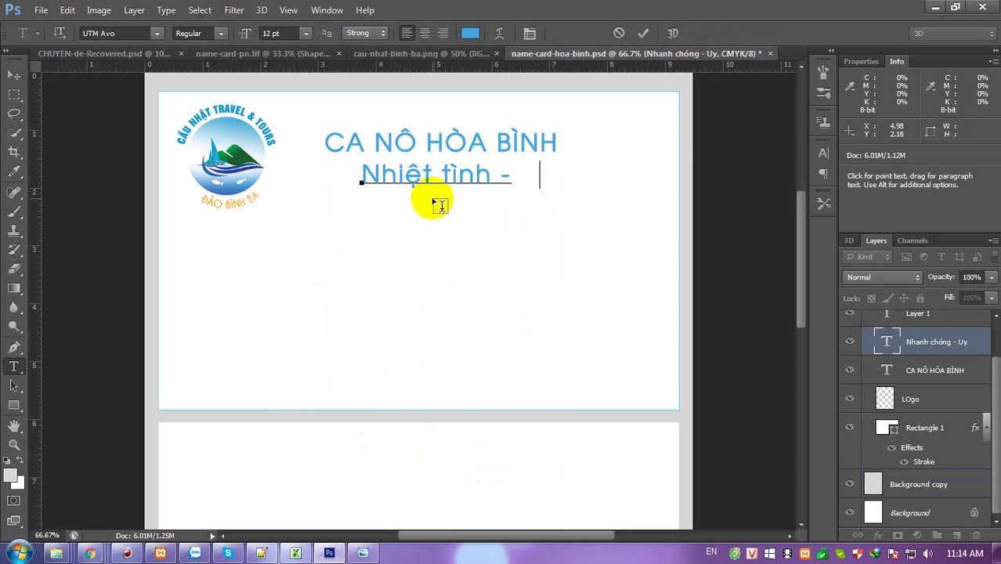
pyautogui.write(' Nhanh')
pyautogui.write(' Cho')
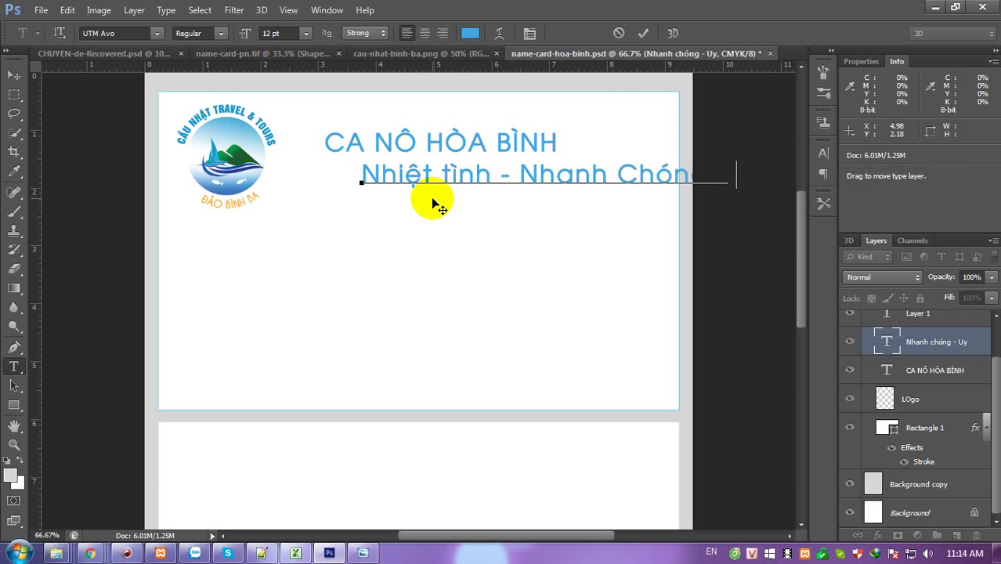
pyautogui.write('- Uy')
pyautogui.hotkey('ctrl', 'a')
pyautogui.click(878, 339)
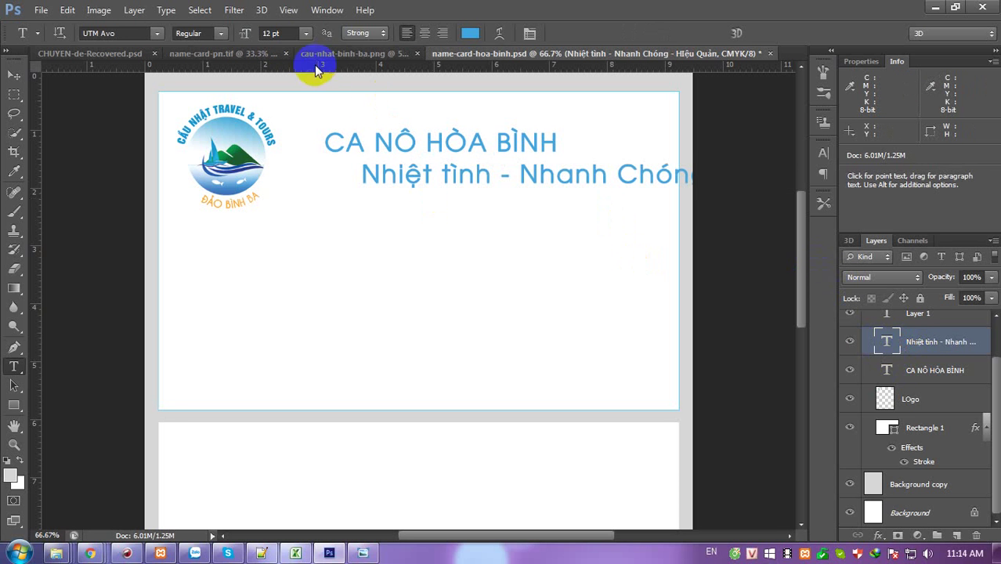
pyautogui.press('v')
pyautogui.moveTo(523, 186)
pyautogui.mouseDown()
pyautogui.moveTo(307, 200)
pyautogui.moveTo(350, 197)
pyautogui.mouseUp()
# Step: Colour the tagline red (#fa0606) and set its size to 6 pt
pyautogui.press('t')
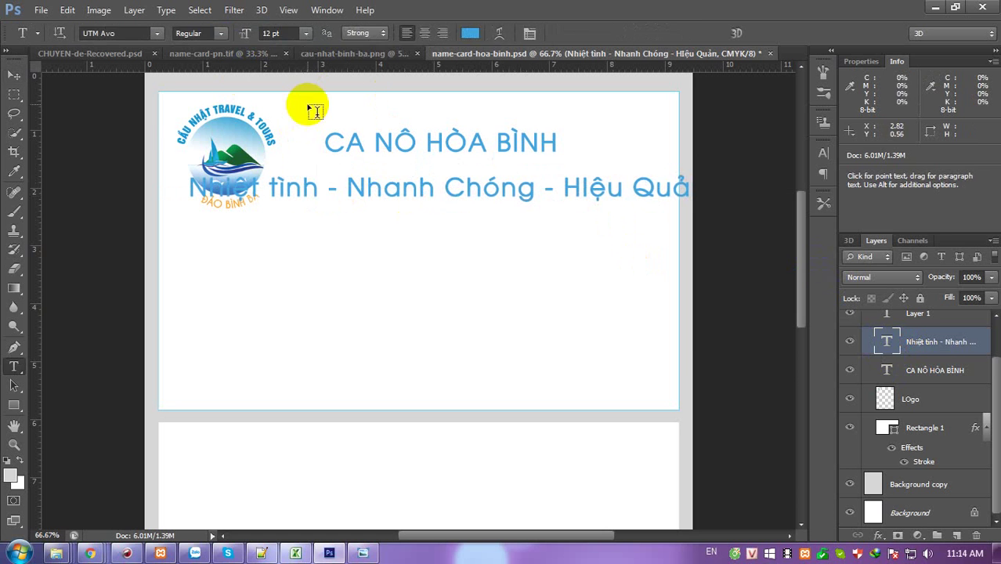
pyautogui.click(476, 32)
pyautogui.click(769, 331)
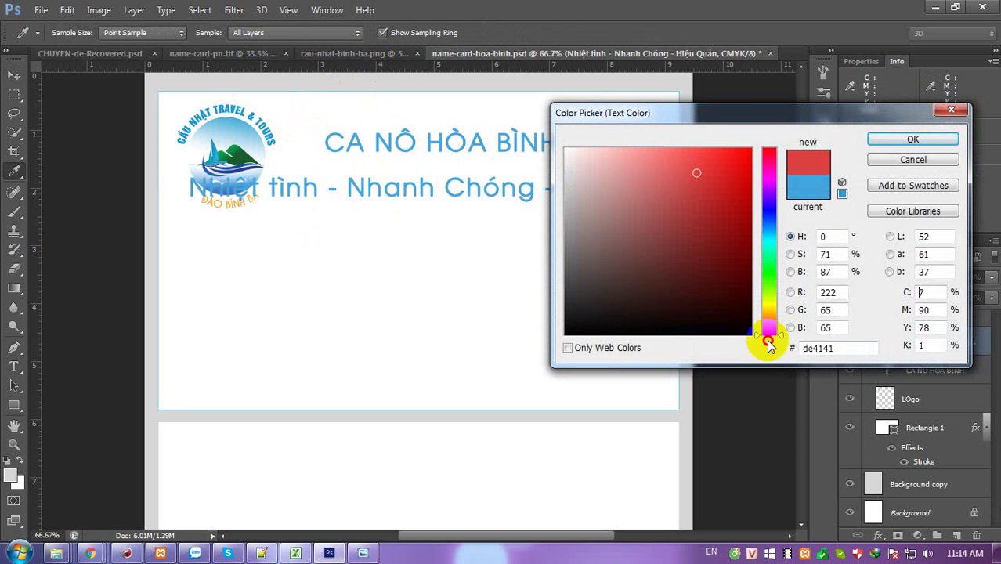
pyautogui.click(744, 151)
pyautogui.click(744, 150)
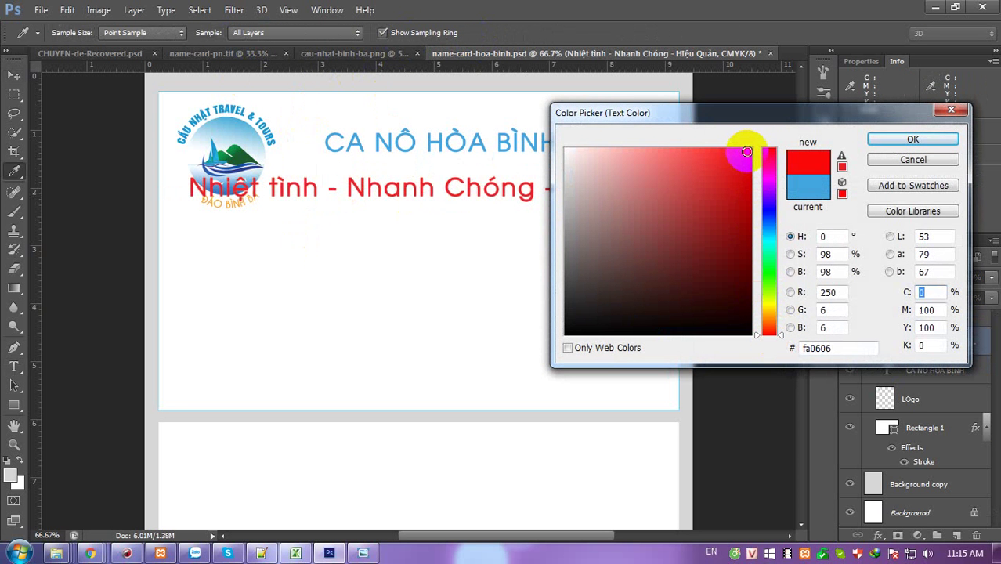
pyautogui.click(876, 138)
pyautogui.click(270, 33)
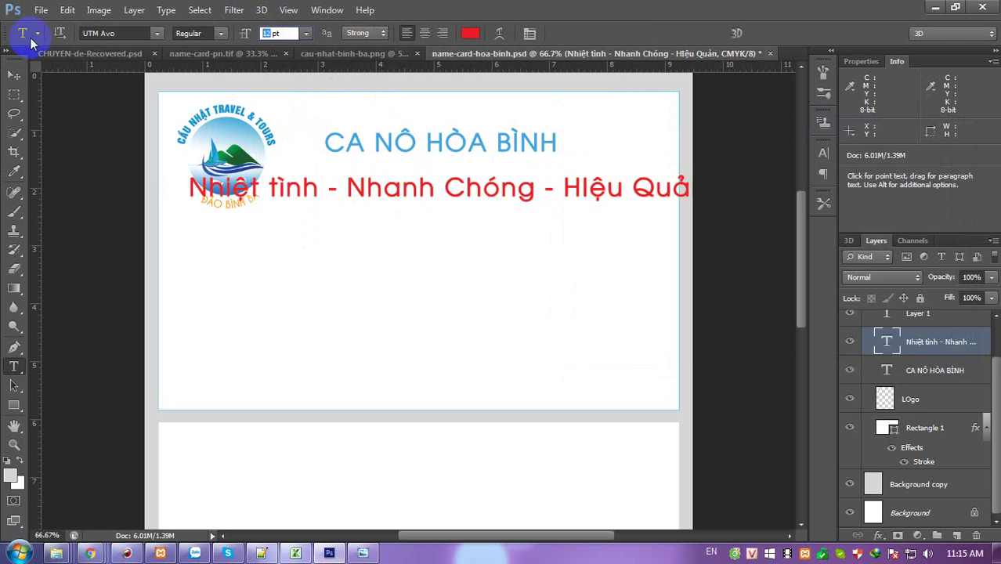
pyautogui.write('6')
pyautogui.press('Return')
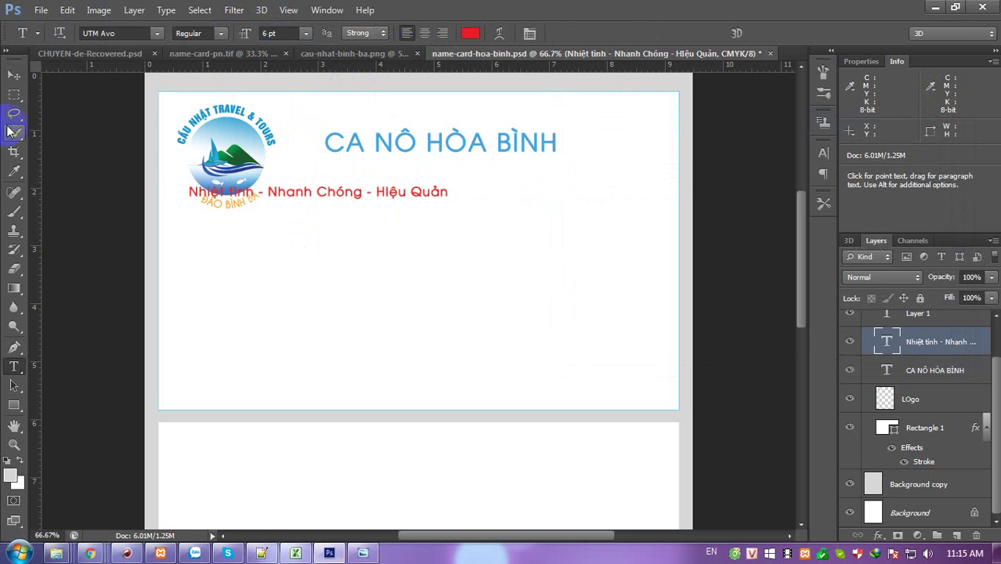
# Step: Centre the red tagline horizontally under the CA NÔ HÒA BÌNH title
pyautogui.click(13, 76)
pyautogui.moveTo(356, 196); pyautogui.dragTo(484, 182)
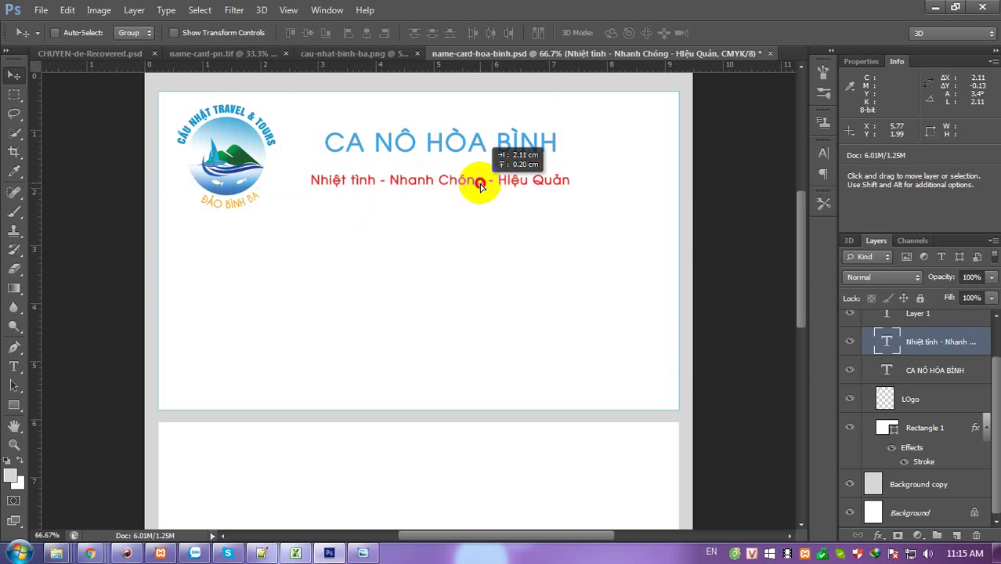
pyautogui.press('t')
pyautogui.click(583, 181)
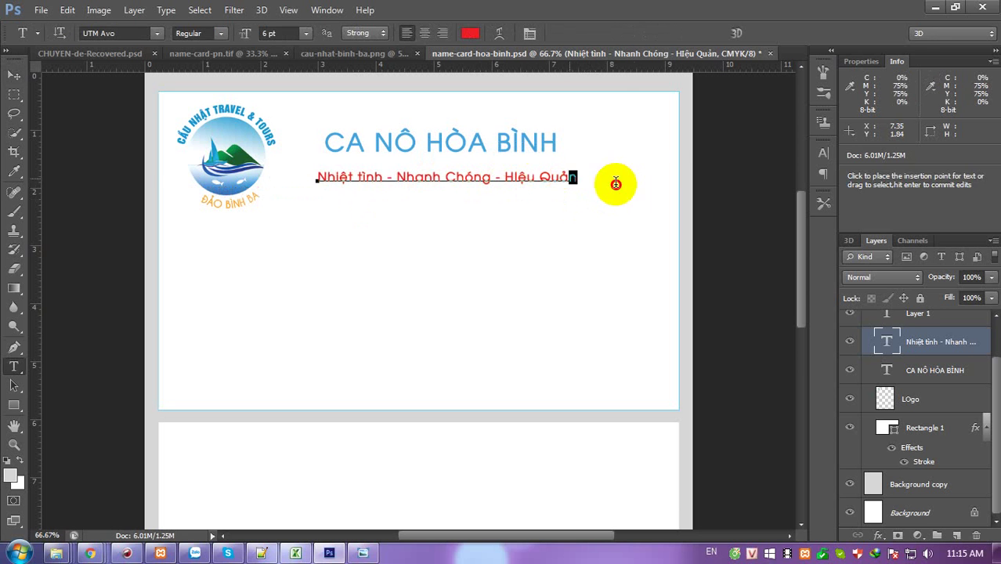
pyautogui.click(914, 350)
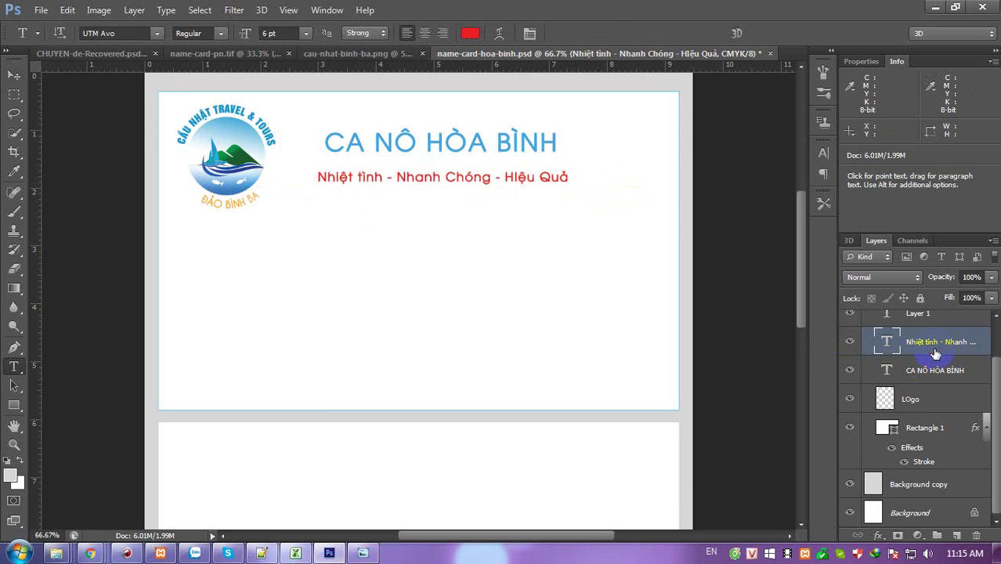
# Step: Change the tagline font to UTM Bienvenue, then select the title and LOgo layers
pyautogui.click(157, 33)
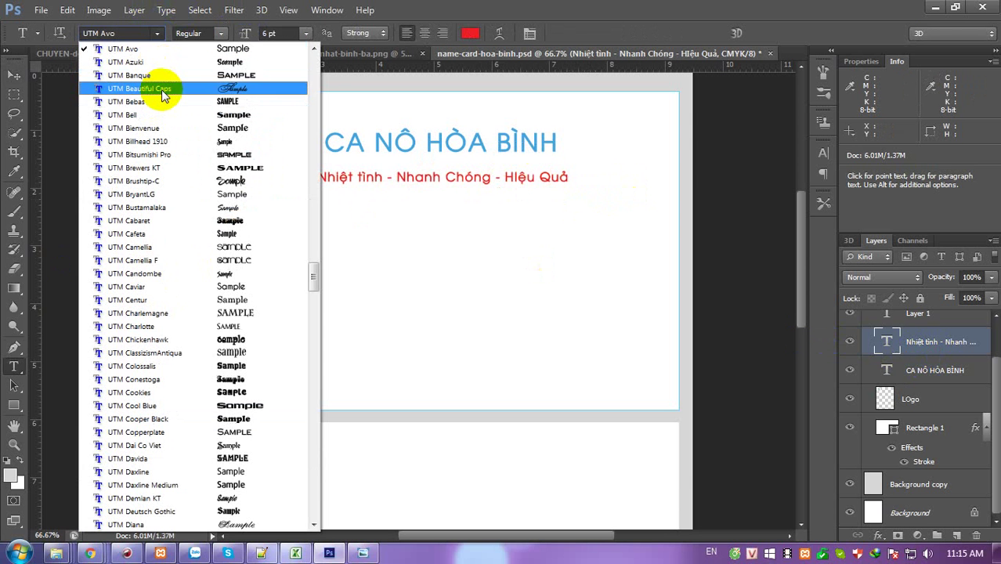
pyautogui.click(171, 63)
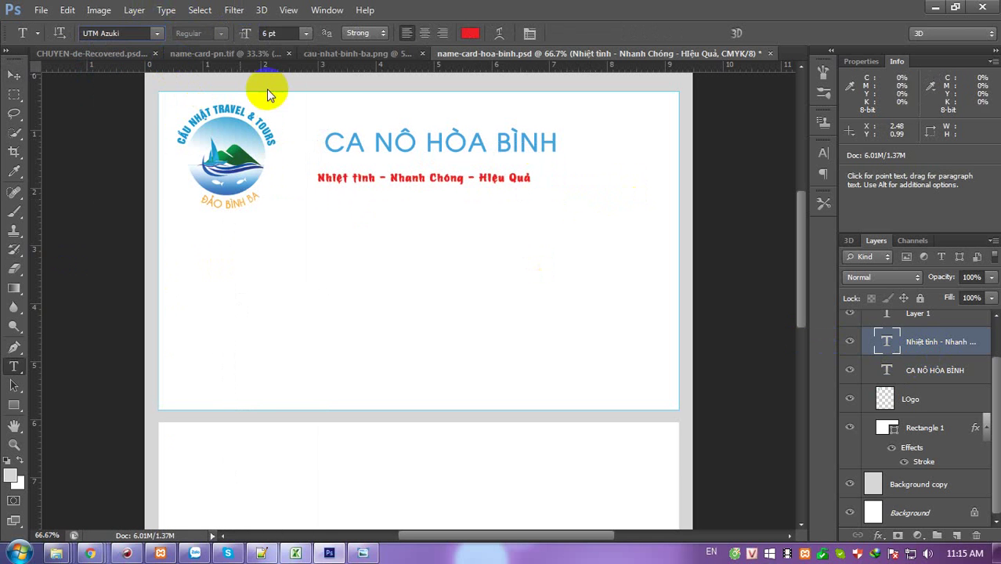
pyautogui.click(156, 33)
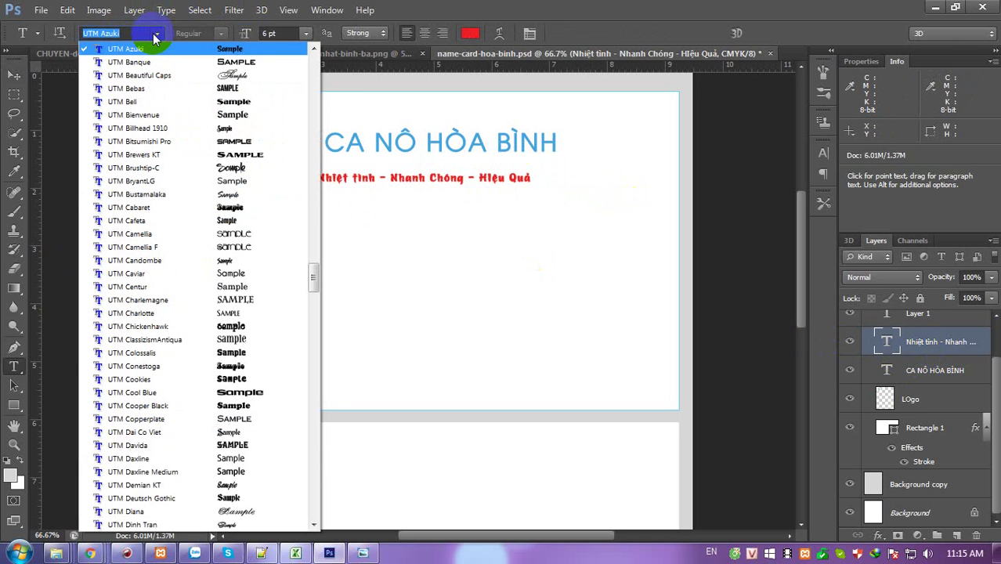
pyautogui.click(148, 115)
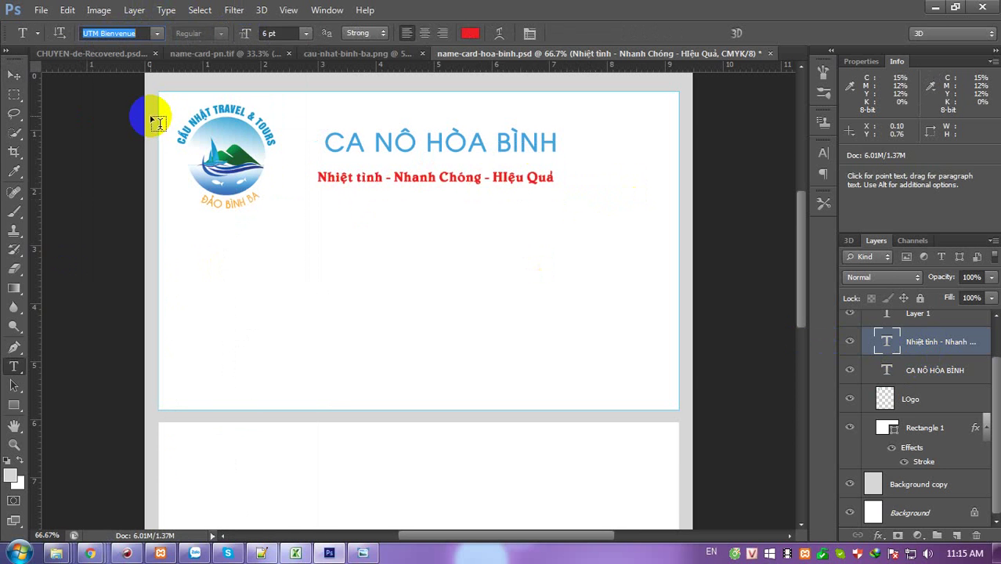
pyautogui.click(498, 177)
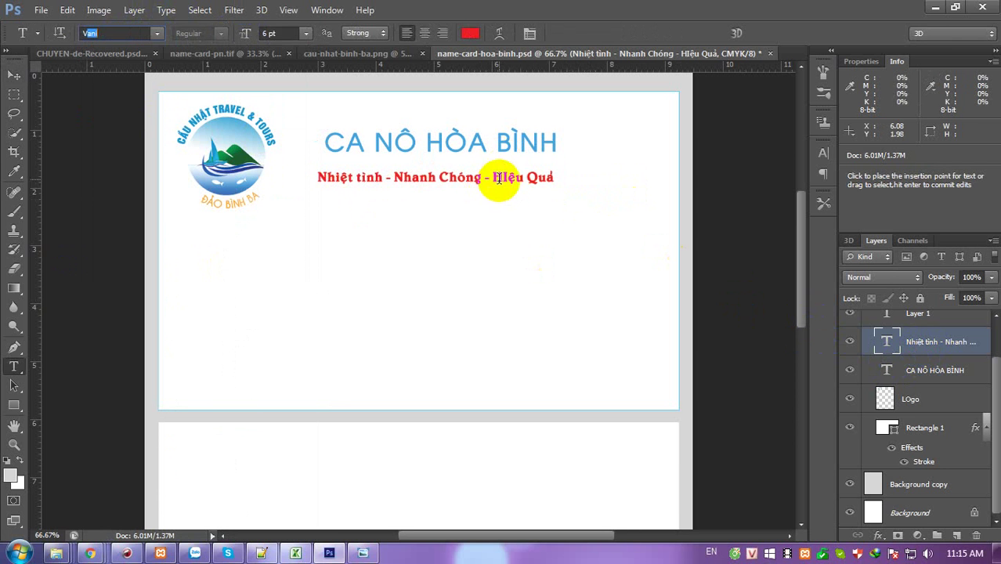
pyautogui.click(926, 373)
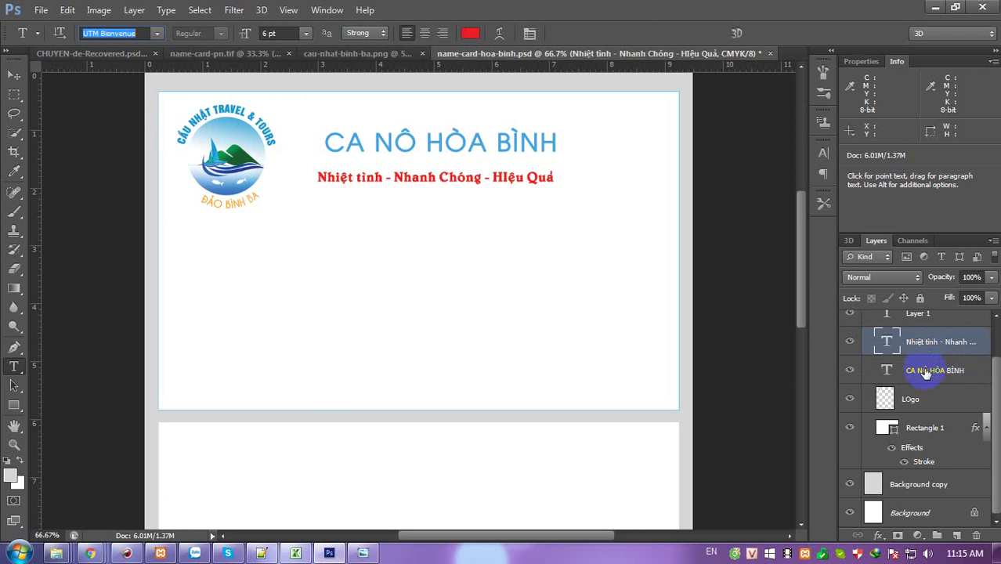
pyautogui.click(912, 374)
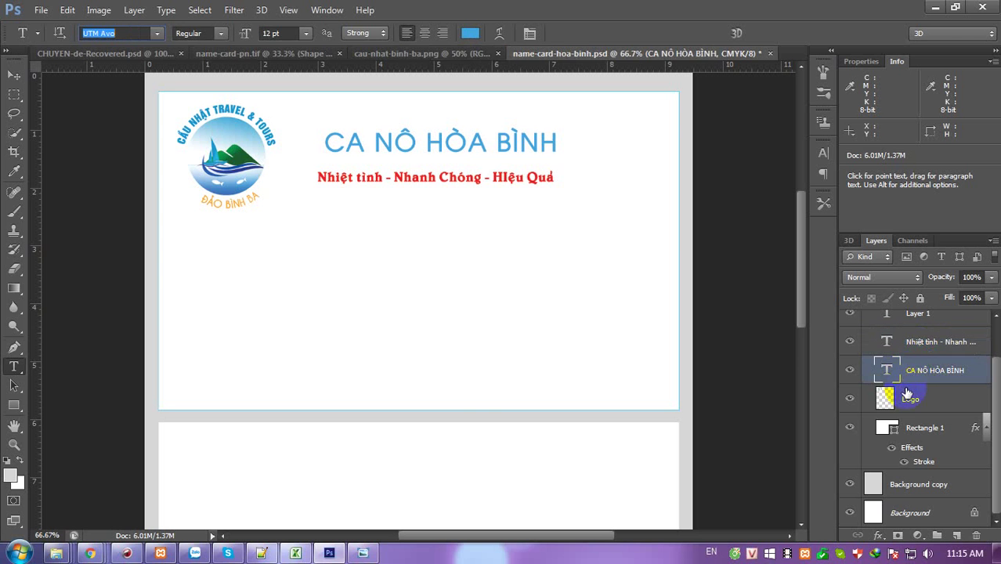
pyautogui.click(911, 401)
# Step: Add a new layer and type the contact person's name under the tagline
pyautogui.click(956, 535)
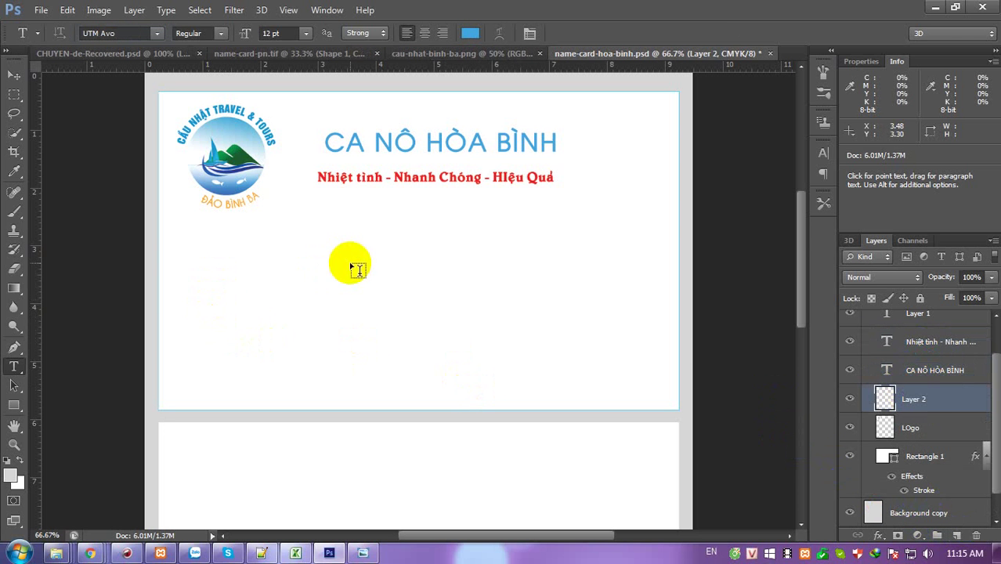
pyautogui.click(414, 222)
pyautogui.write('Mr.')
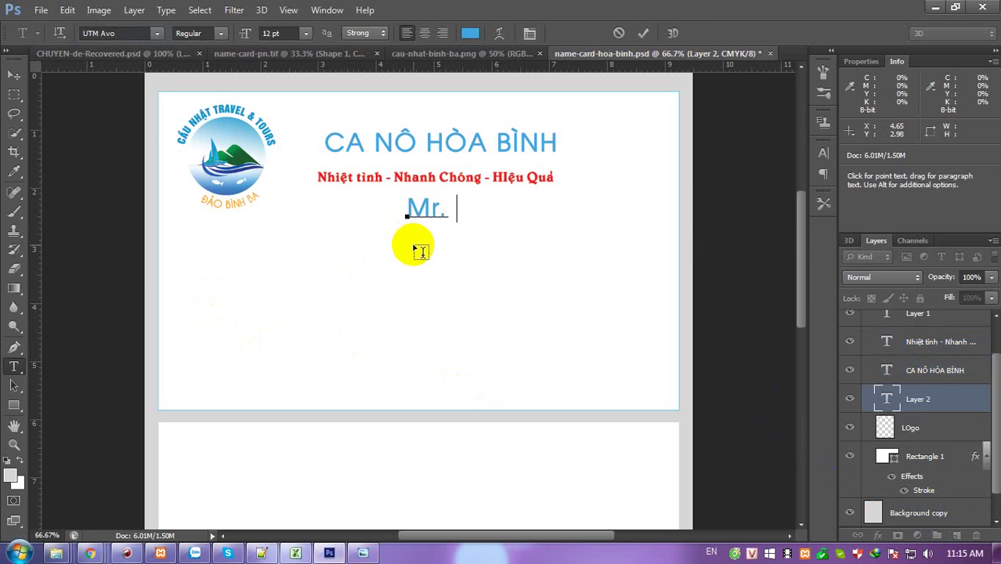
pyautogui.write(' Hoa')
pyautogui.hotkey('ctrl', 'Return')
pyautogui.press('v')
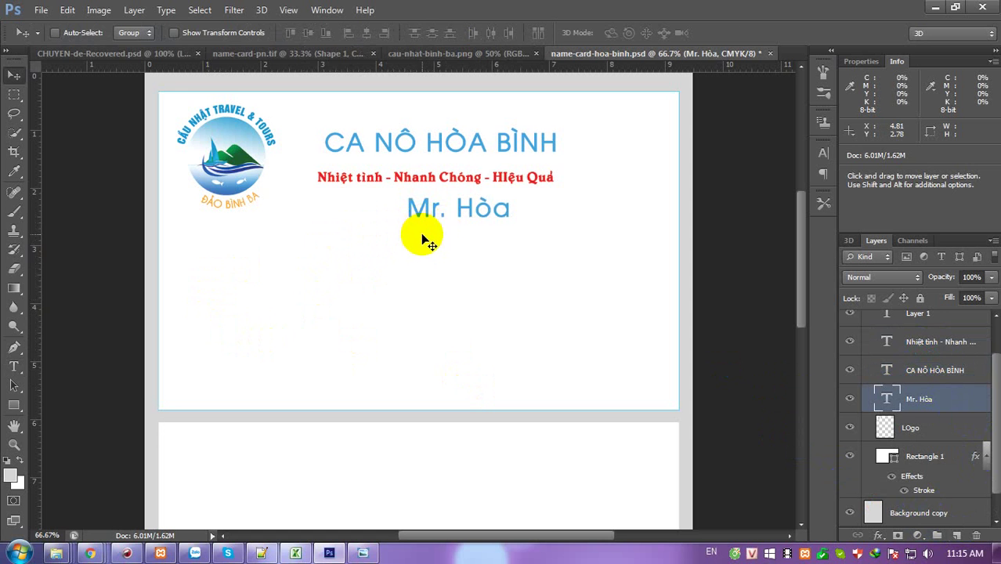
# Step: Add a left-side 8 pt text block with hotline, website and e-mail lines
pyautogui.press('t')
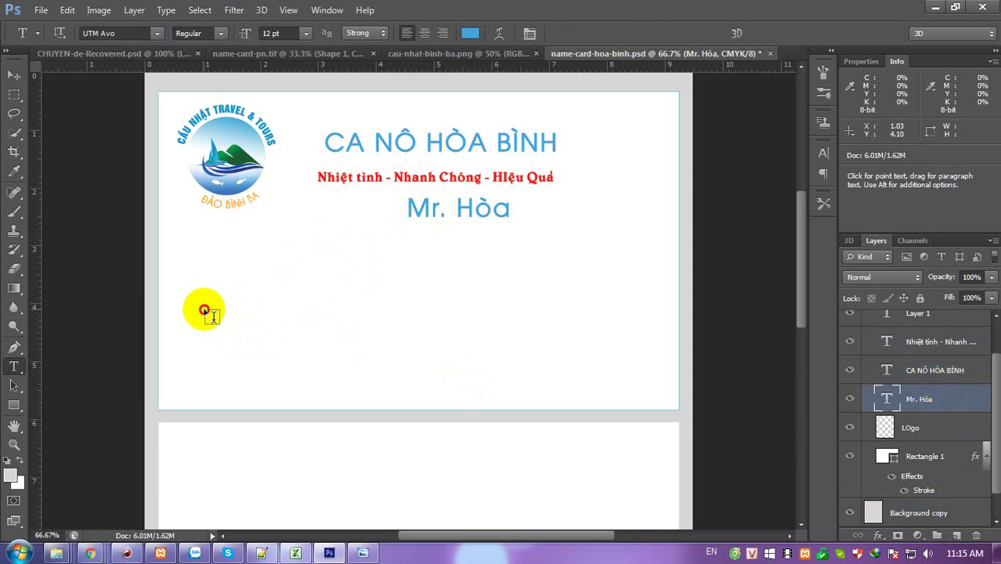
pyautogui.click(203, 308)
pyautogui.write('6pt')
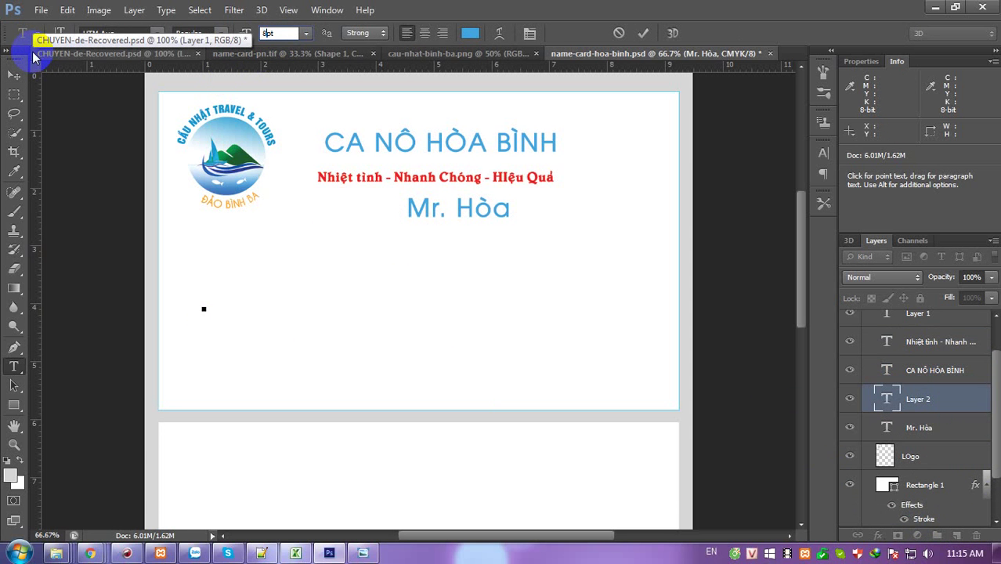
pyautogui.press('Return')
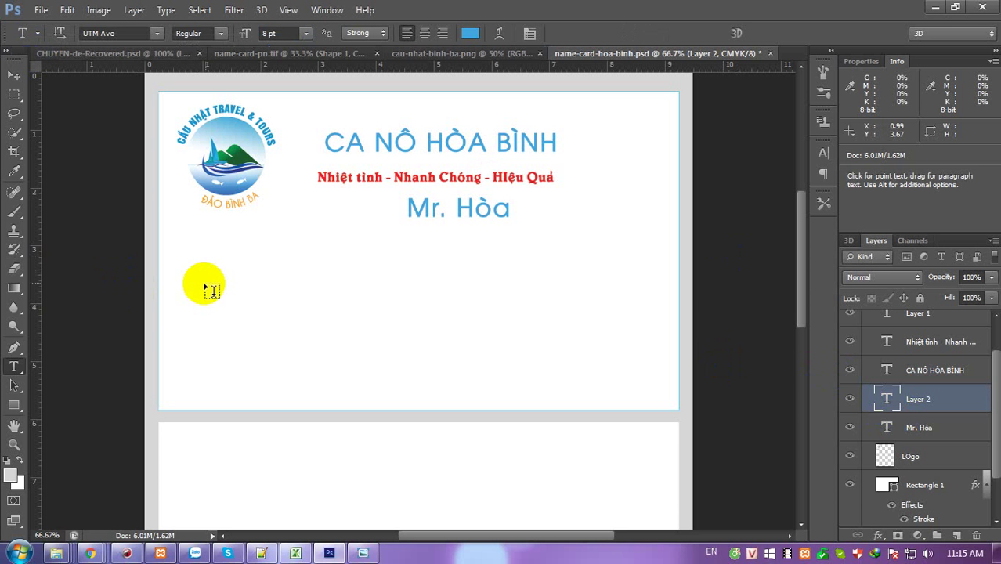
pyautogui.click(206, 281)
pyautogui.write('Hotline: 0989 445')
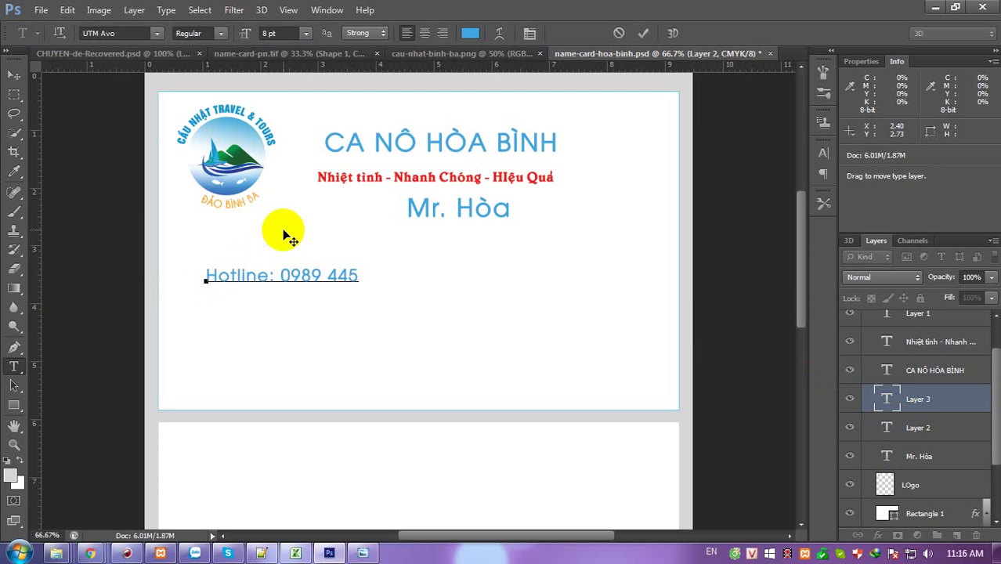
pyautogui.click(874, 393)
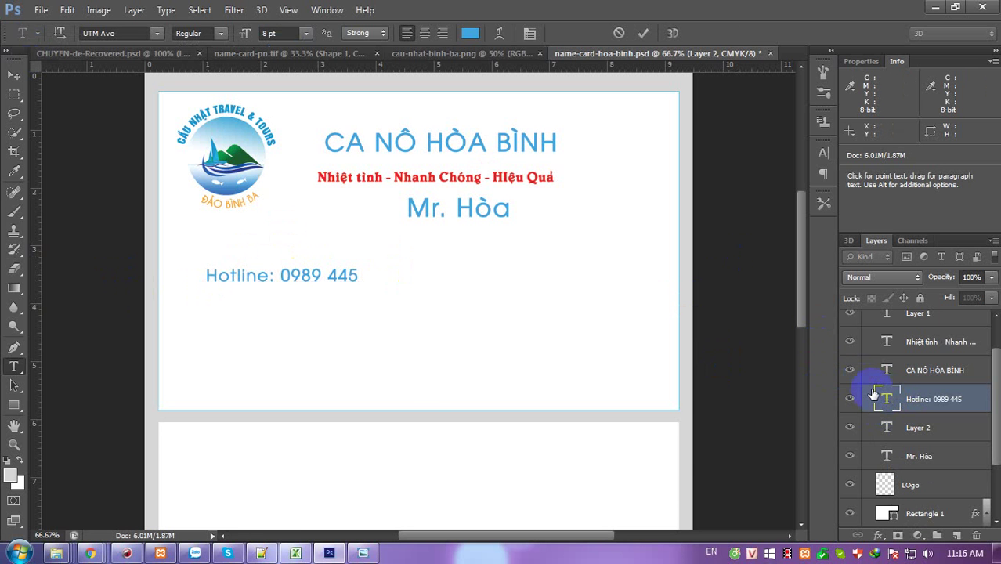
pyautogui.click(319, 275)
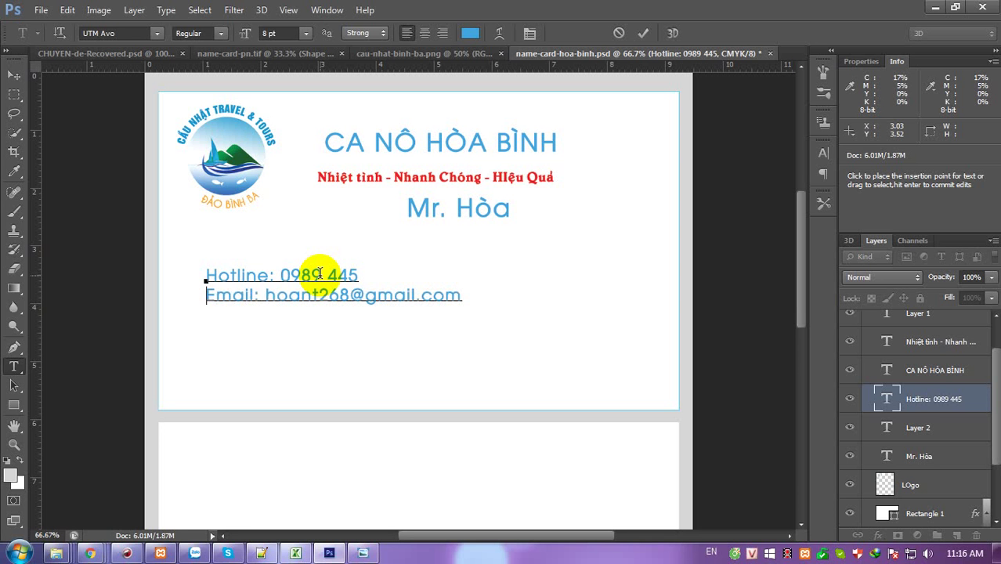
pyautogui.press('Return')
pyautogui.write('Website: 09')
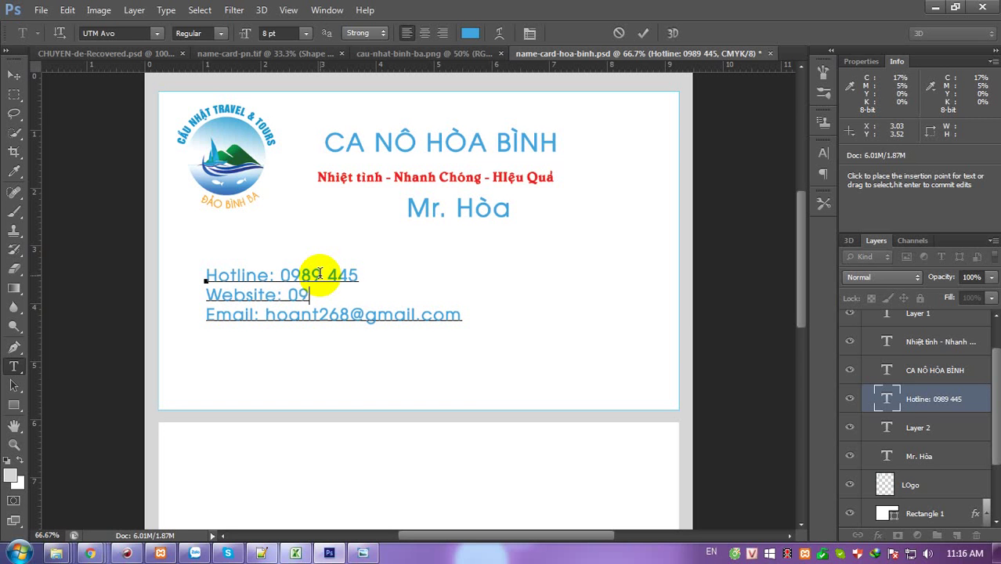
pyautogui.write('www')
pyautogui.write('.caunhattourisst.com')
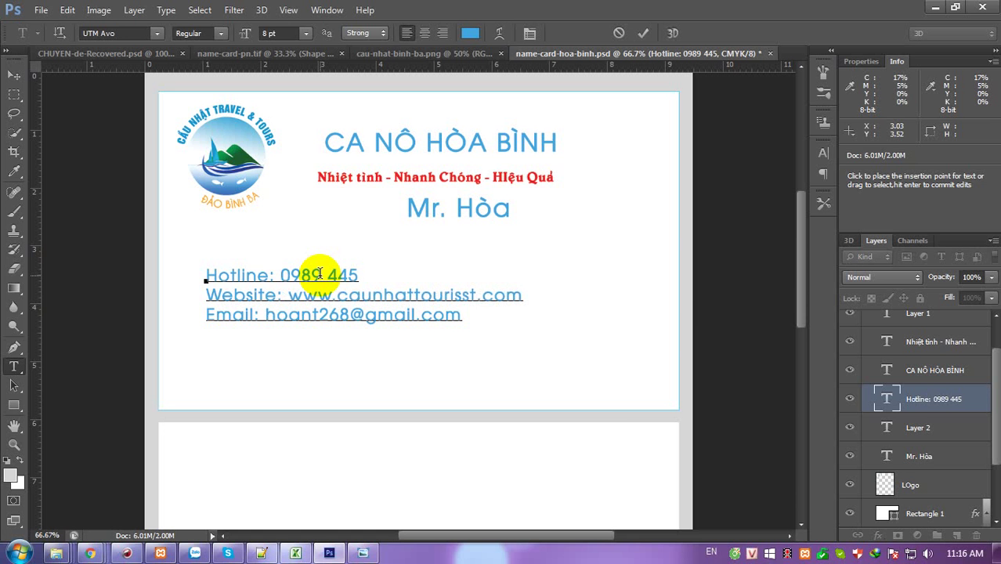
pyautogui.press('BackSpace')
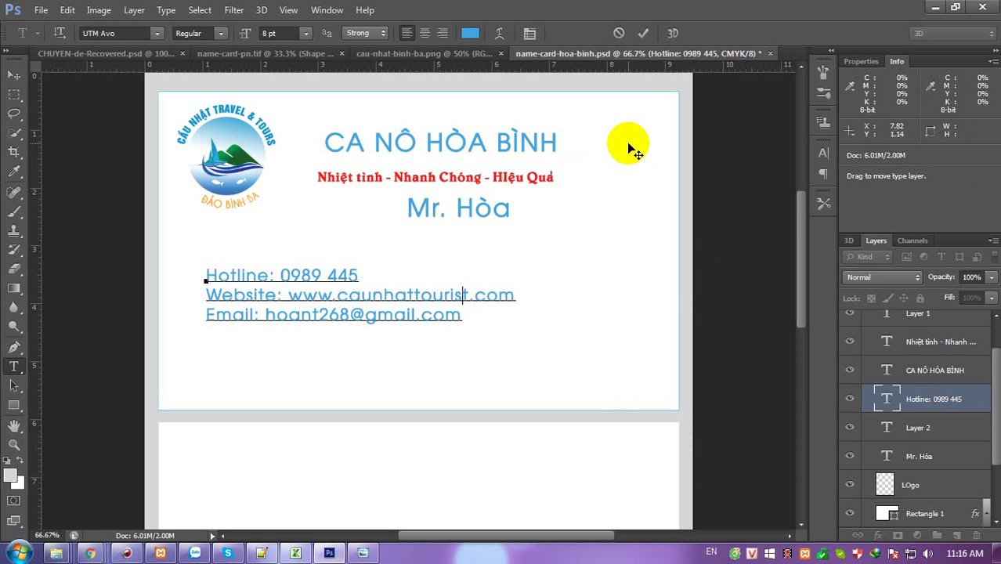
pyautogui.click(643, 33)
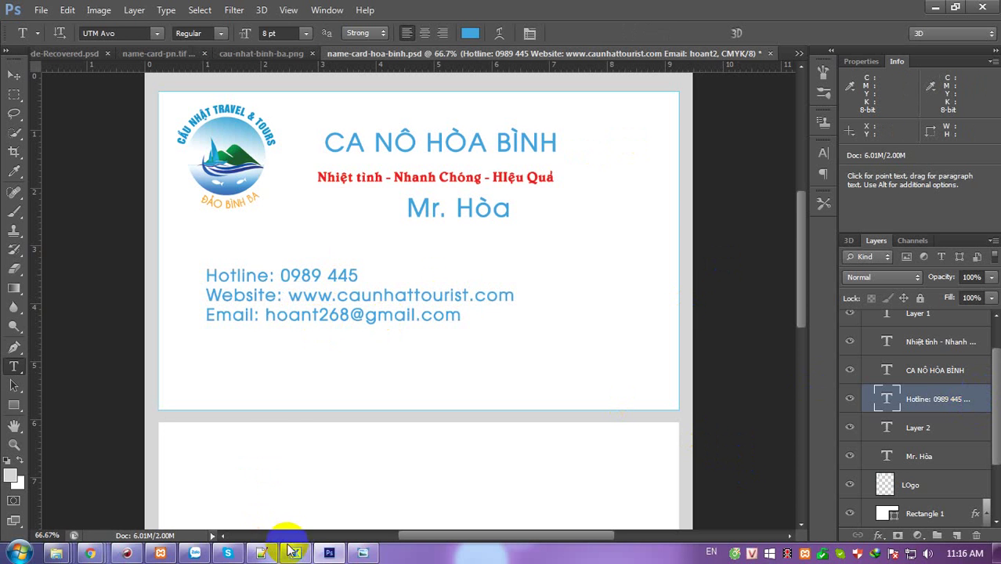
# Step: Close the logo image and select the hotline and address text on the reference card
pyautogui.click(292, 55)
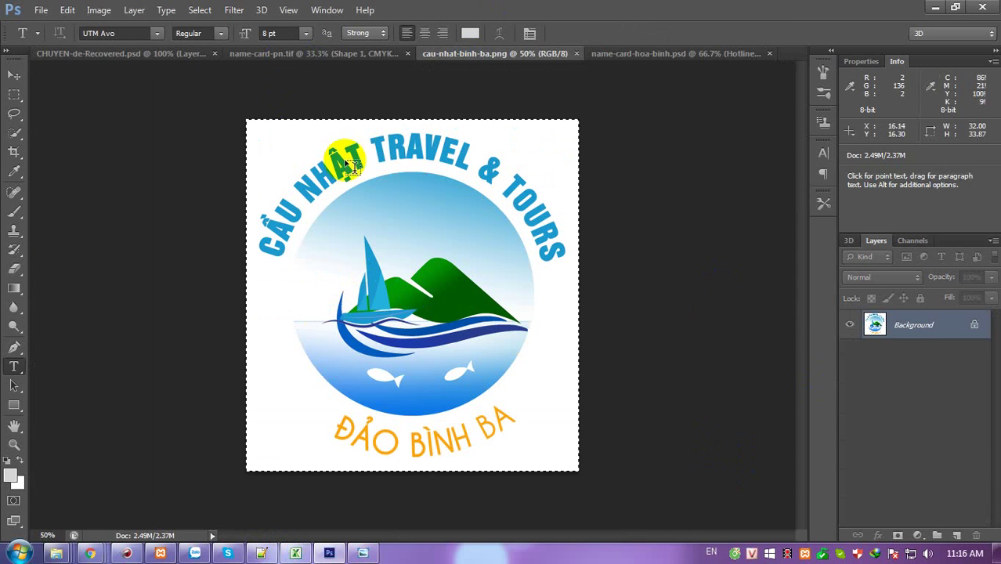
pyautogui.hotkey('ctrl', 'w')
pyautogui.click(197, 56)
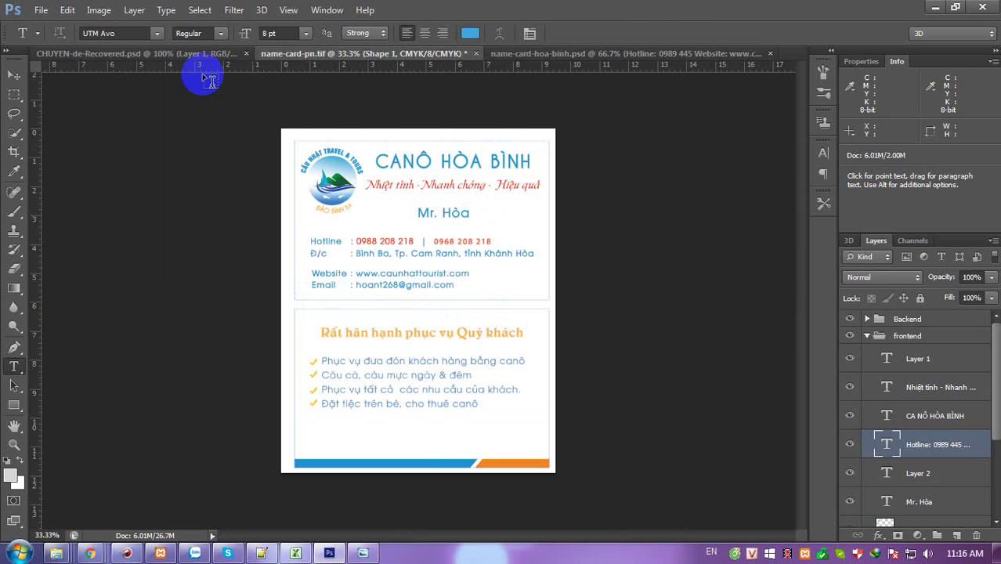
pyautogui.click(365, 249)
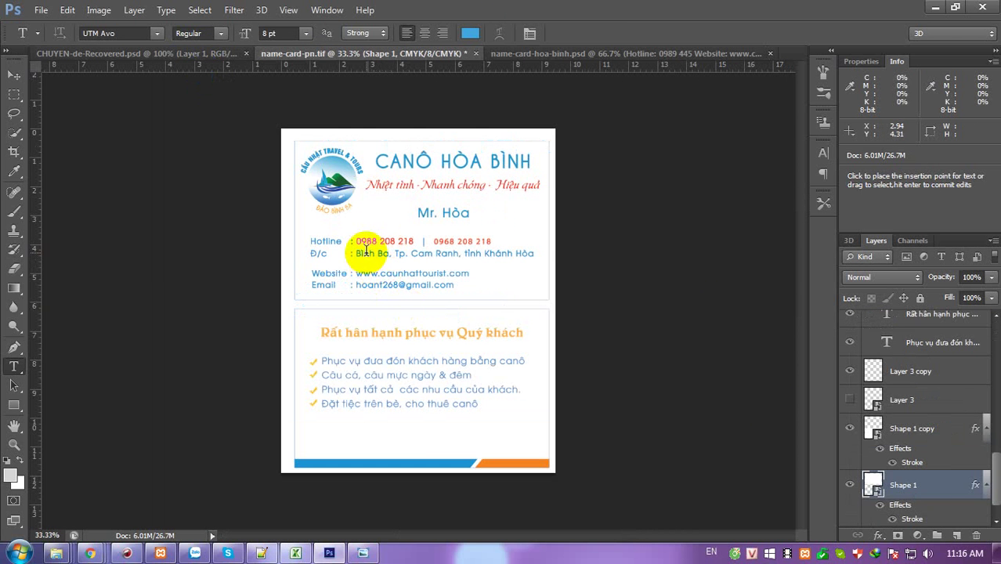
pyautogui.click(312, 252)
pyautogui.hotkey('ctrl', 'a')
pyautogui.hotkey('ctrl', 'c')
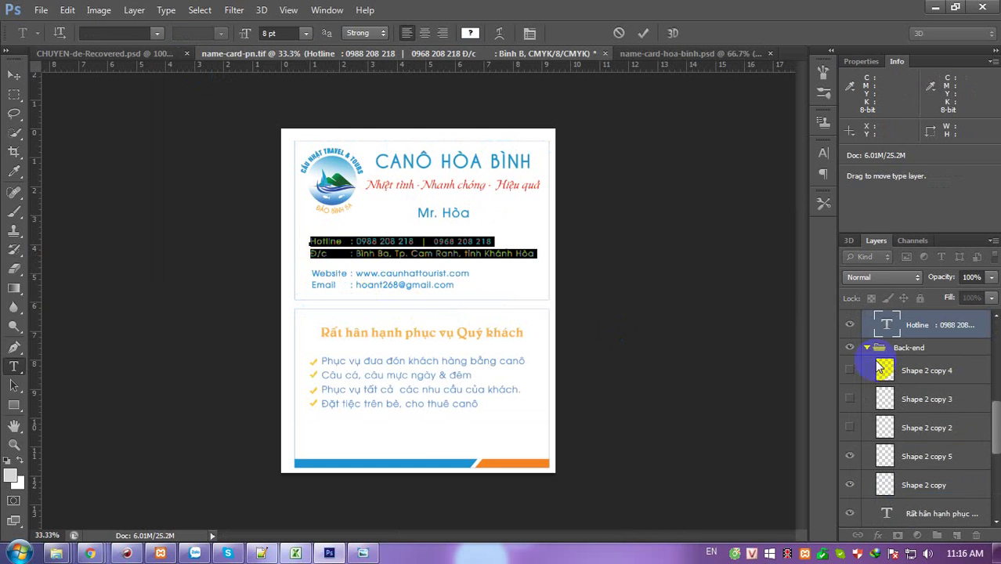
# Step: Replace the Hotline line with the reference card's hotline numbers and address line
pyautogui.click(670, 53)
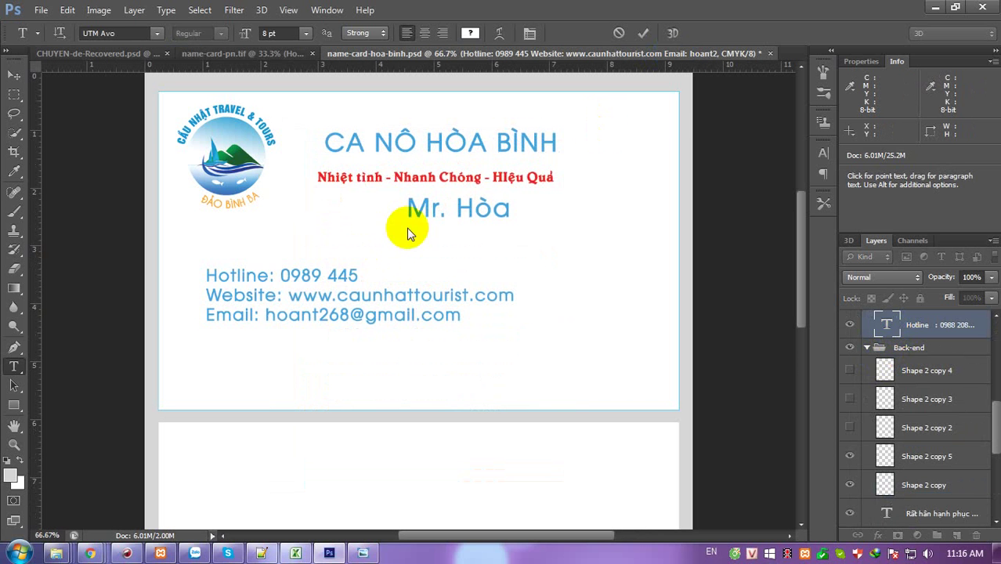
pyautogui.click(320, 274)
pyautogui.hotkey('ctrl', 'a')
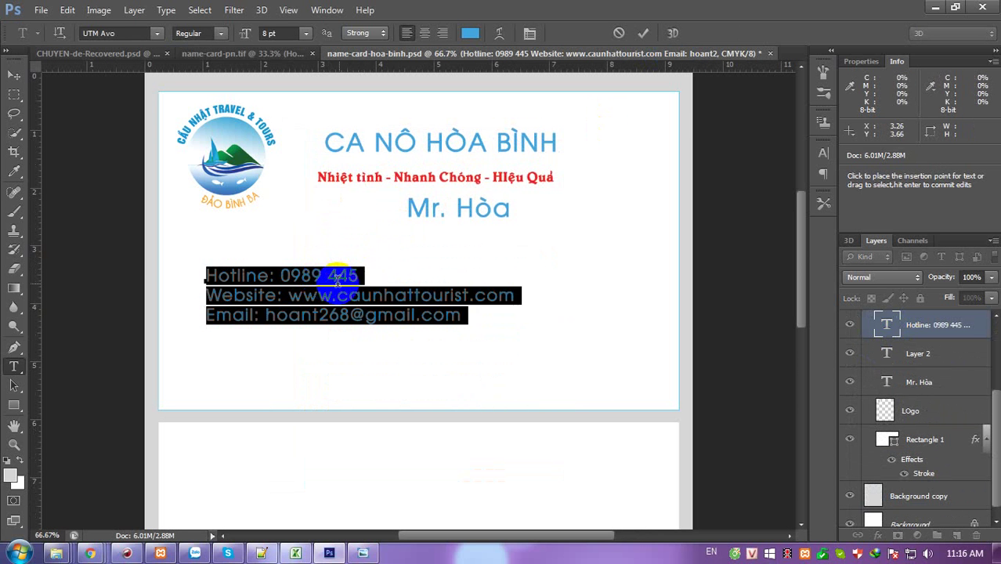
pyautogui.click(336, 280)
pyautogui.moveTo(358, 276); pyautogui.dragTo(141, 253)
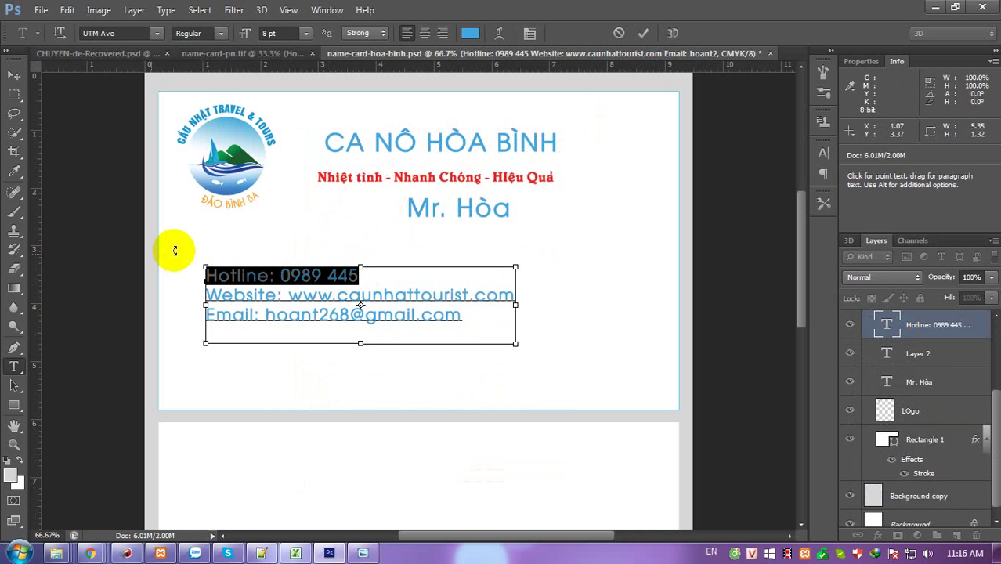
pyautogui.hotkey('ctrl', 'v')
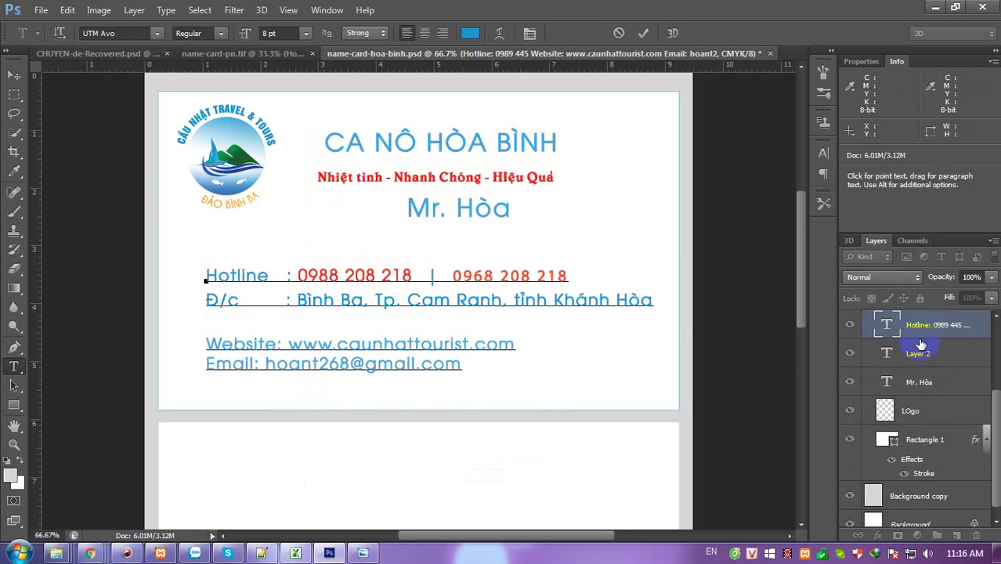
pyautogui.click(921, 345)
# Step: Nudge the contact block left and down, then preview the card with panels hidden
pyautogui.press('v')
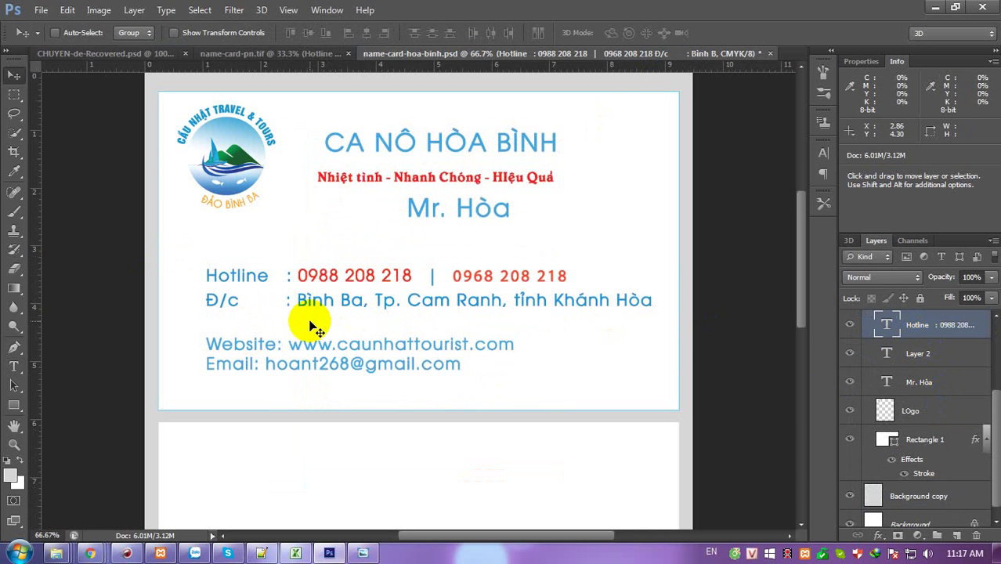
pyautogui.rightClick(384, 300)
pyautogui.click(419, 341)
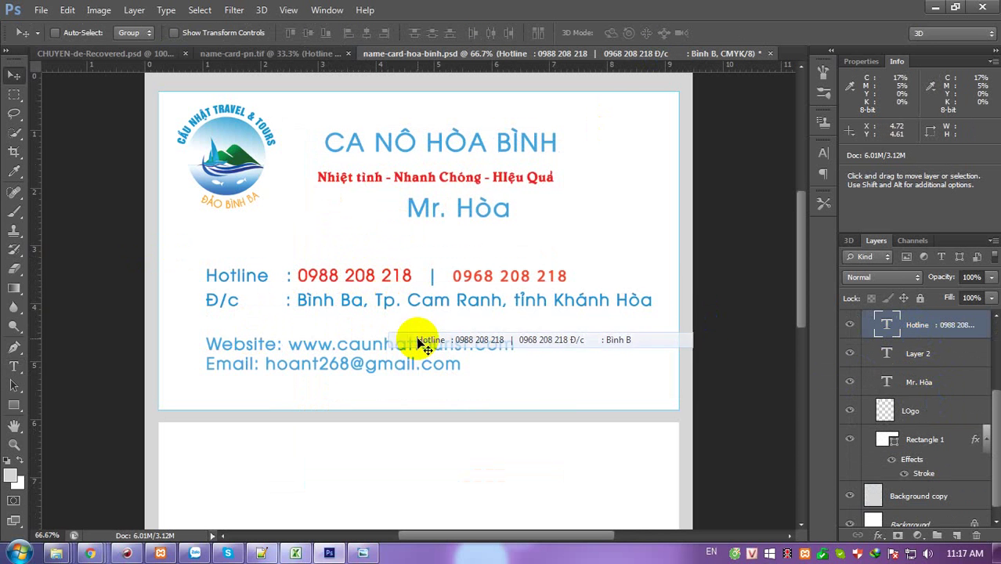
pyautogui.hotkey('shift', 'Left')
pyautogui.hotkey('shift', 'Left')
pyautogui.hotkey('shift', 'Left')
pyautogui.hotkey('shift', 'Down')
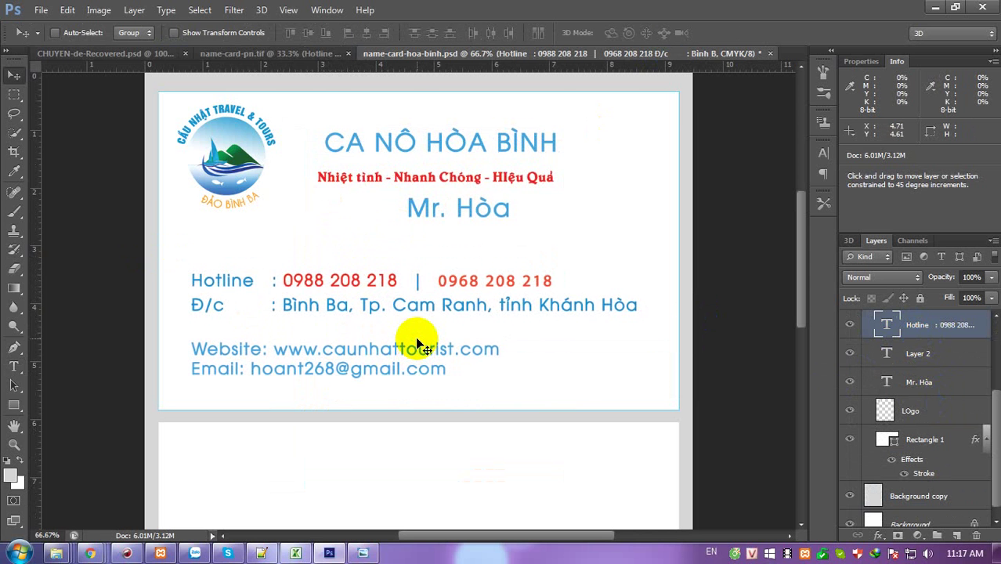
pyautogui.hotkey('shift', 'Down')
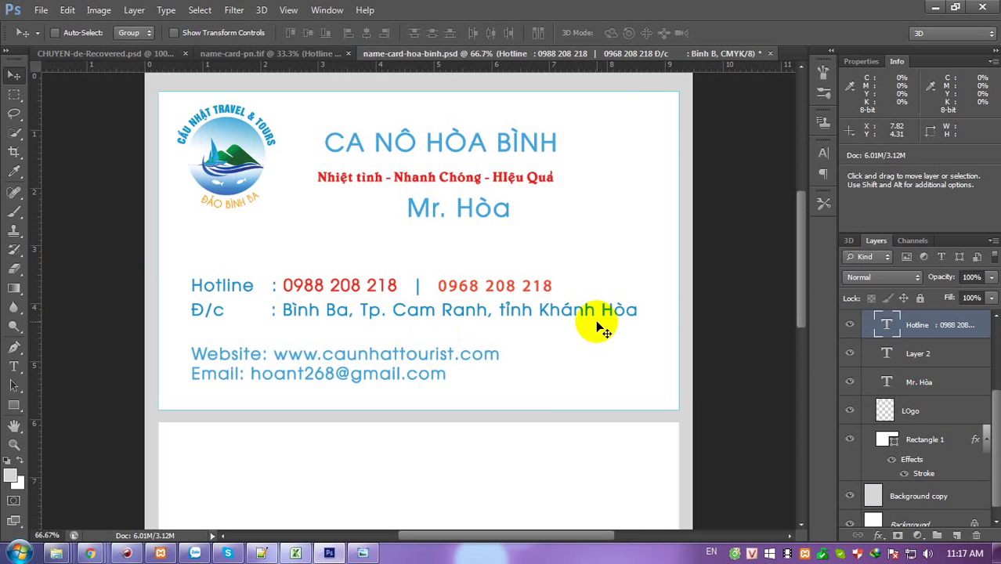
pyautogui.press('Tab')
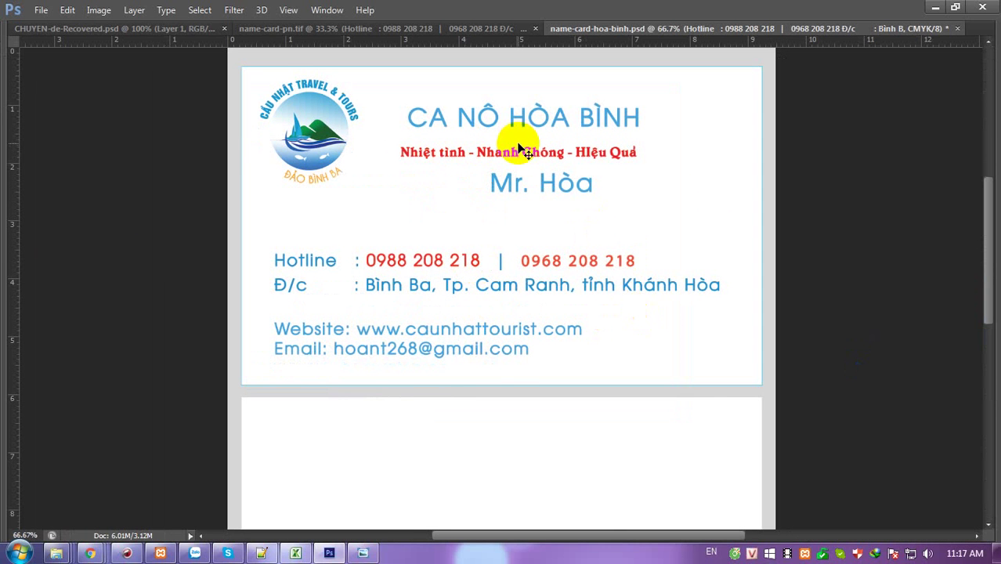
pyautogui.press('Tab')
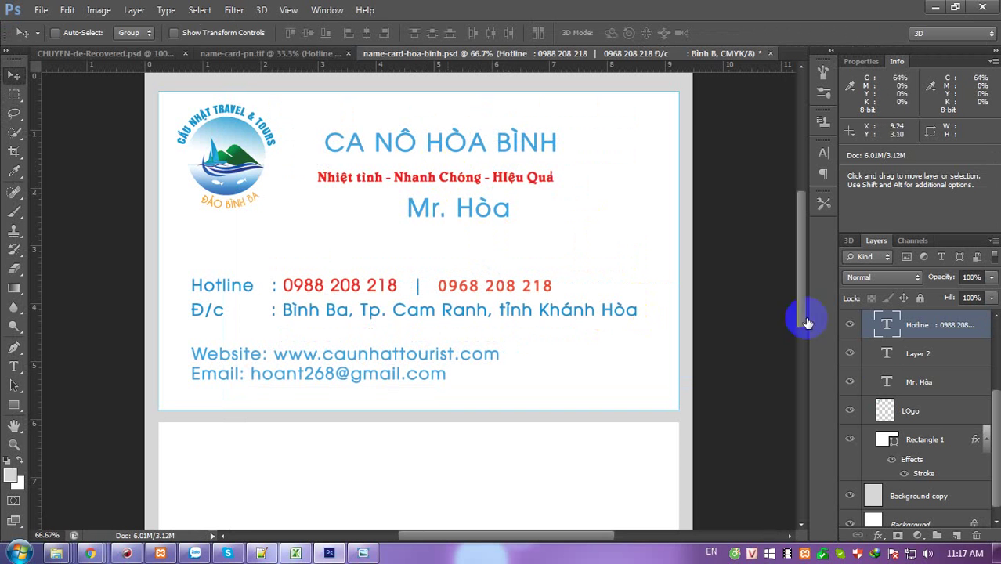
# Step: Delete the empty Layer 2 and Layer 1 from the Layers panel
pyautogui.click(912, 362)
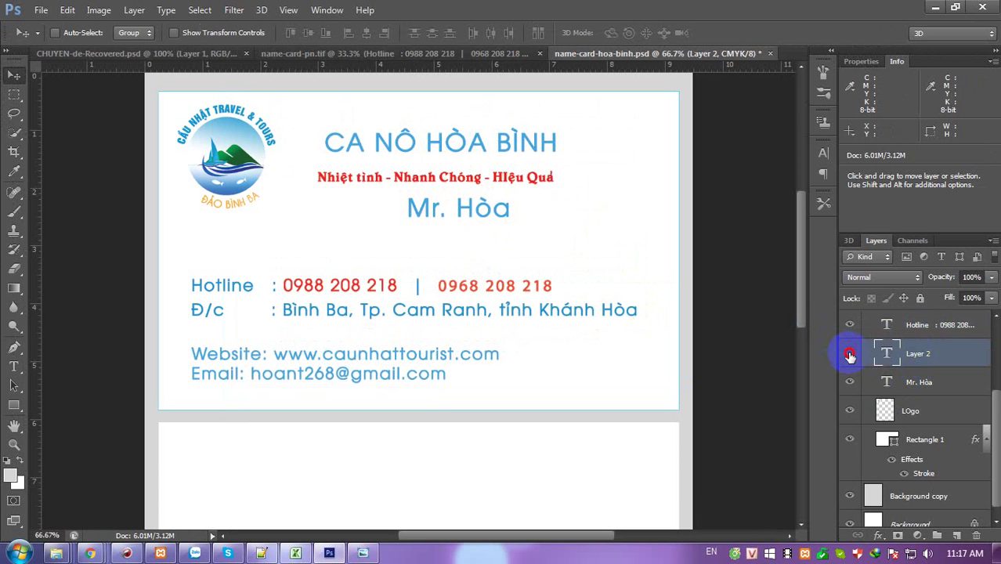
pyautogui.press('Delete')
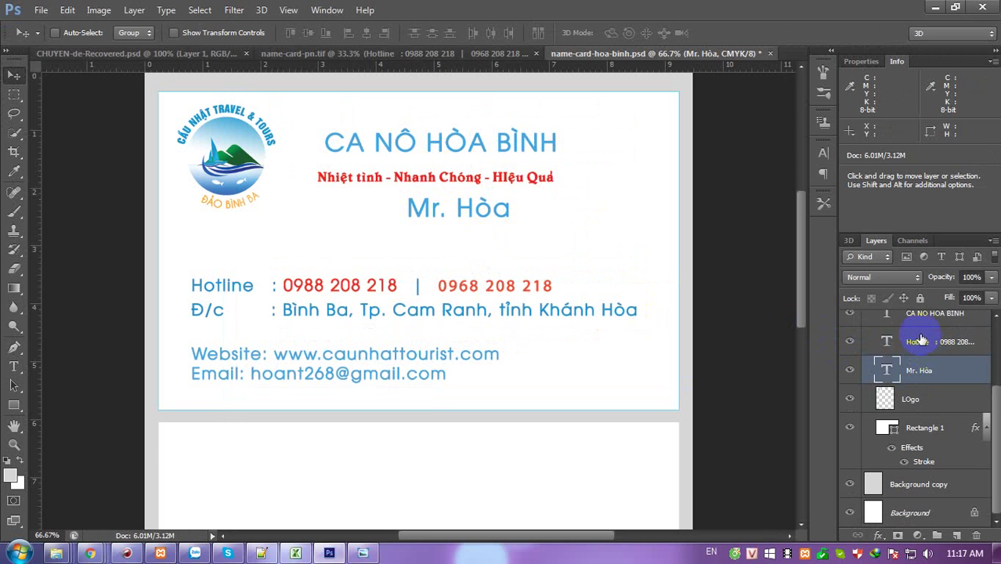
pyautogui.scroll(2, 924, 354)
pyautogui.click(926, 356)
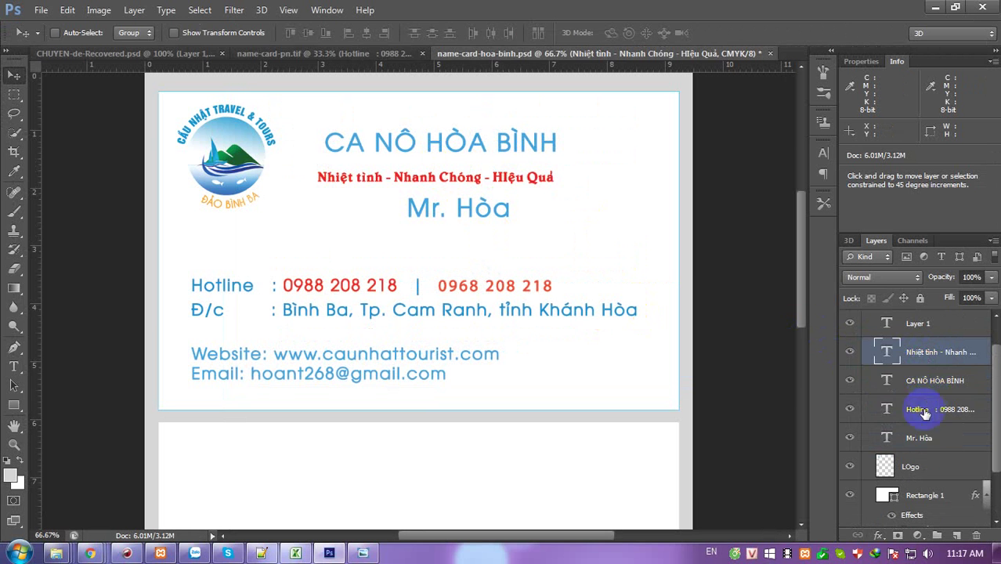
pyautogui.click(915, 382)
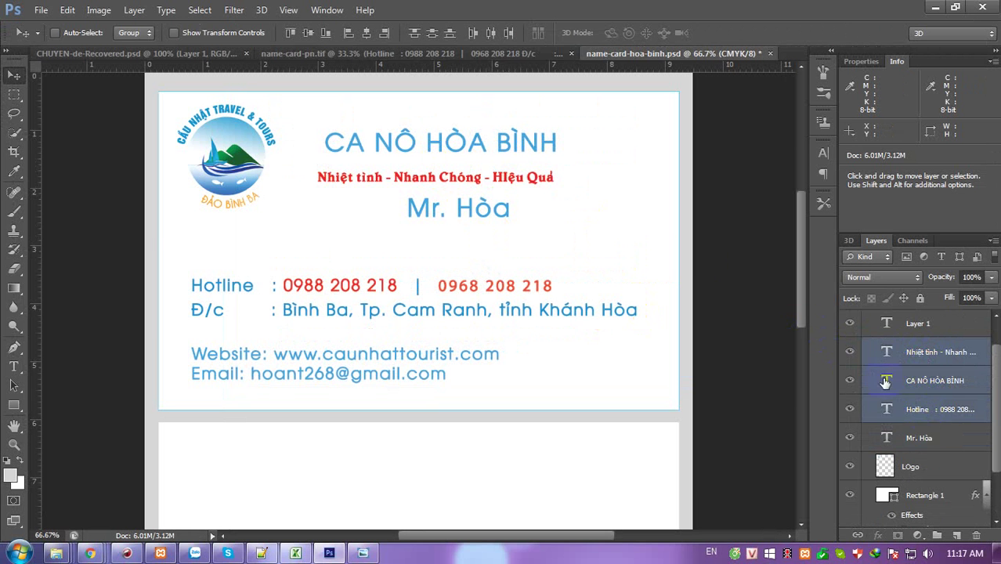
pyautogui.click(911, 324)
pyautogui.press('Delete')
pyautogui.scroll(1, 923, 360)
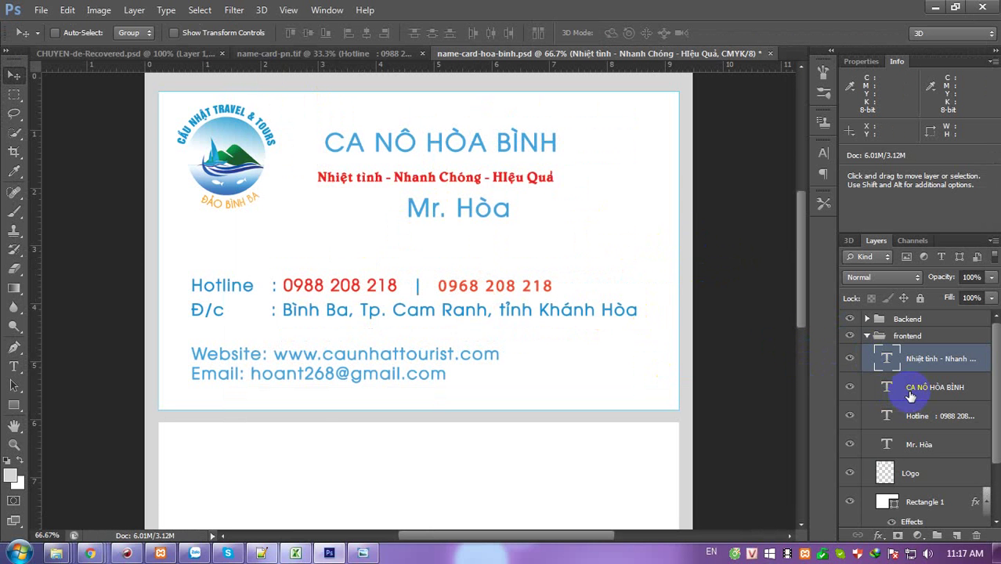
# Step: Set the red slogan to UTM Isadora at 8 pt
pyautogui.click(216, 88)
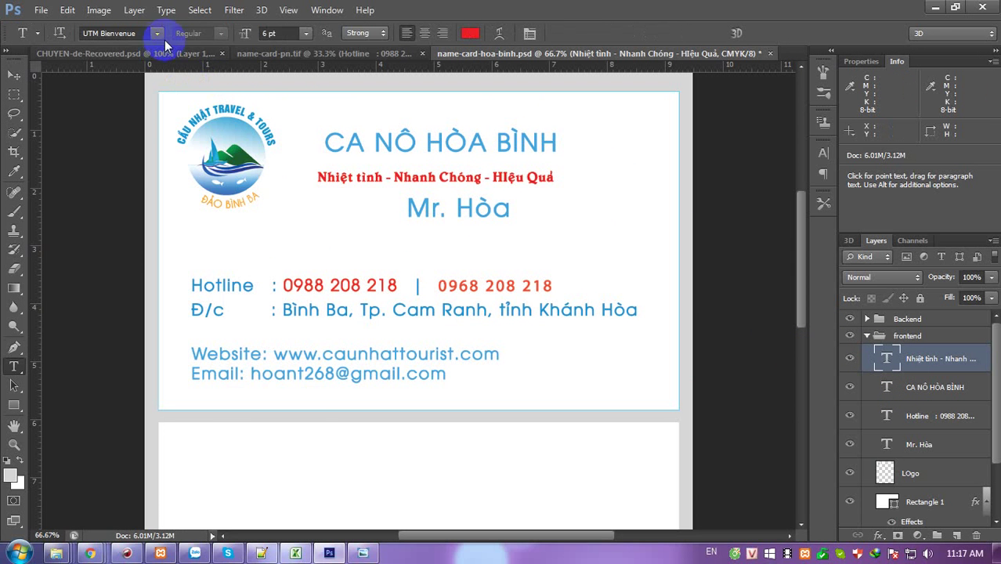
pyautogui.click(157, 33)
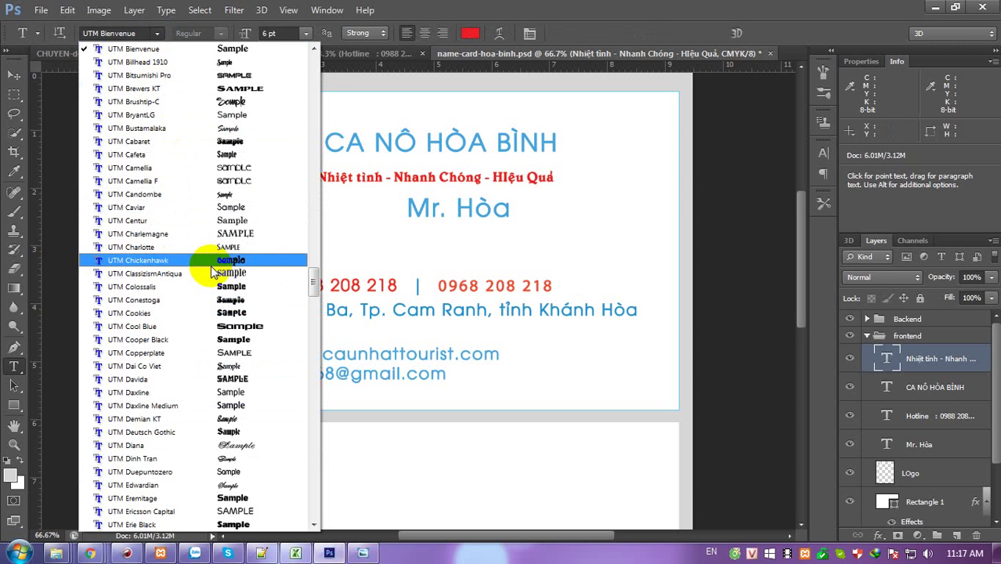
pyautogui.click(223, 444)
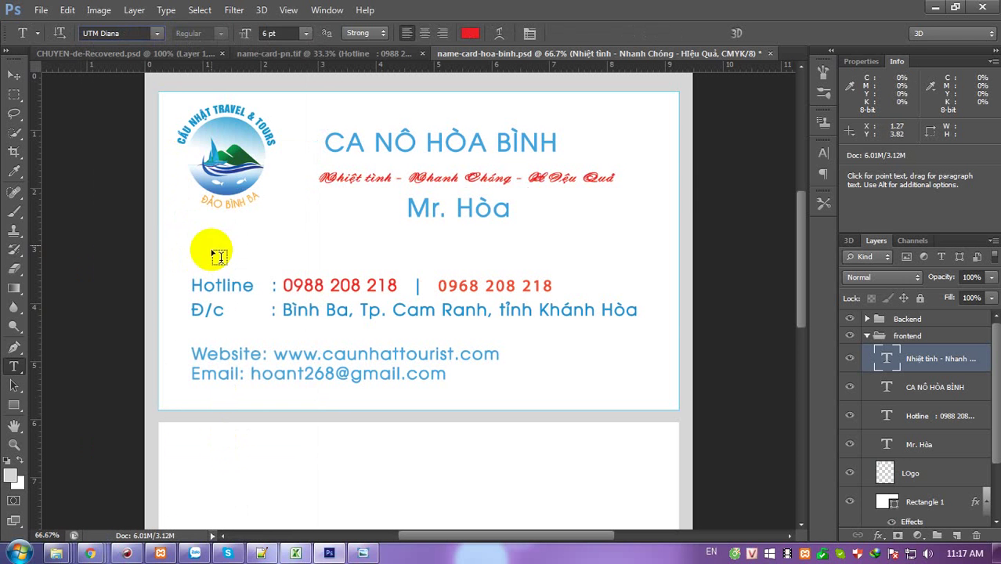
pyautogui.click(156, 34)
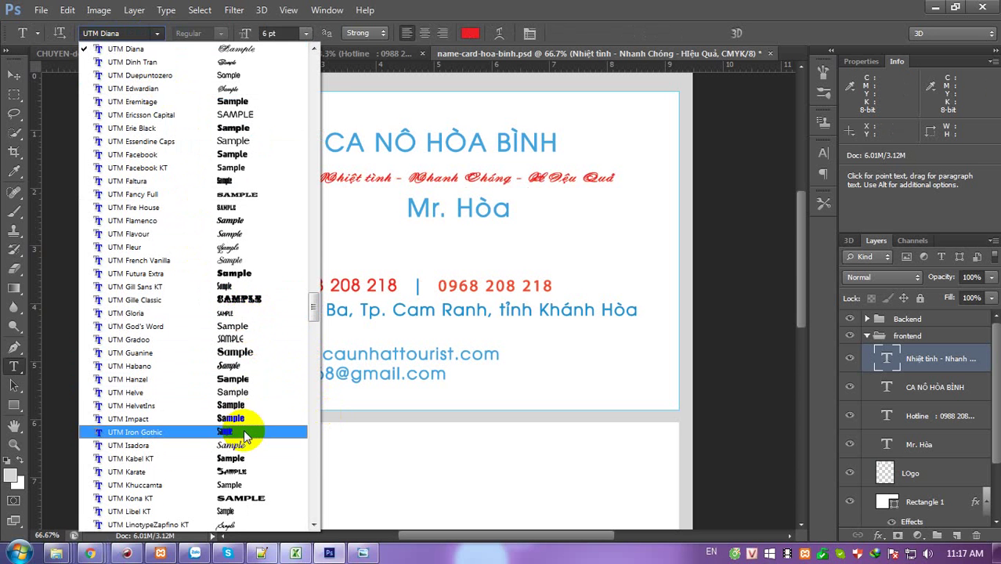
pyautogui.click(234, 445)
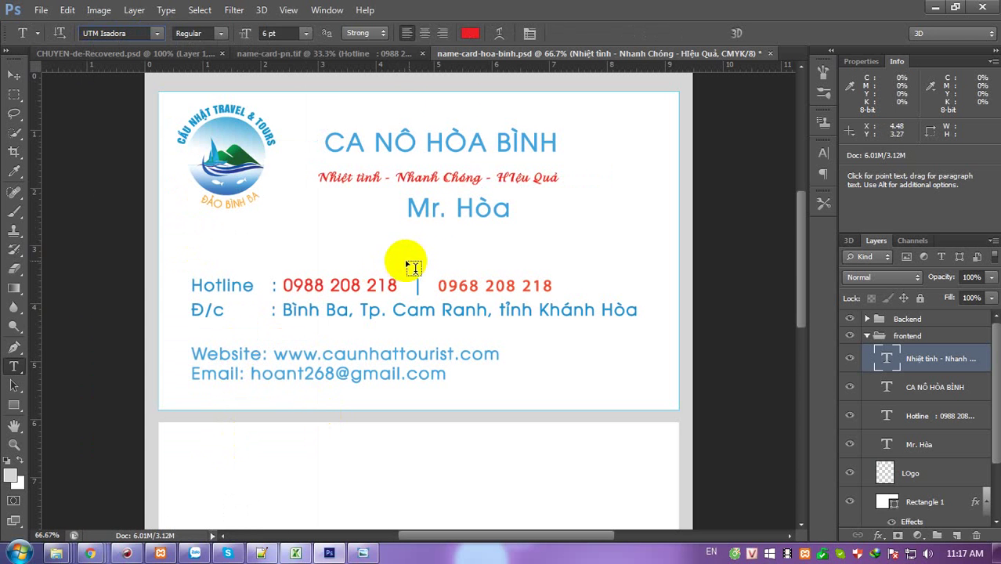
pyautogui.click(270, 33)
pyautogui.write('8')
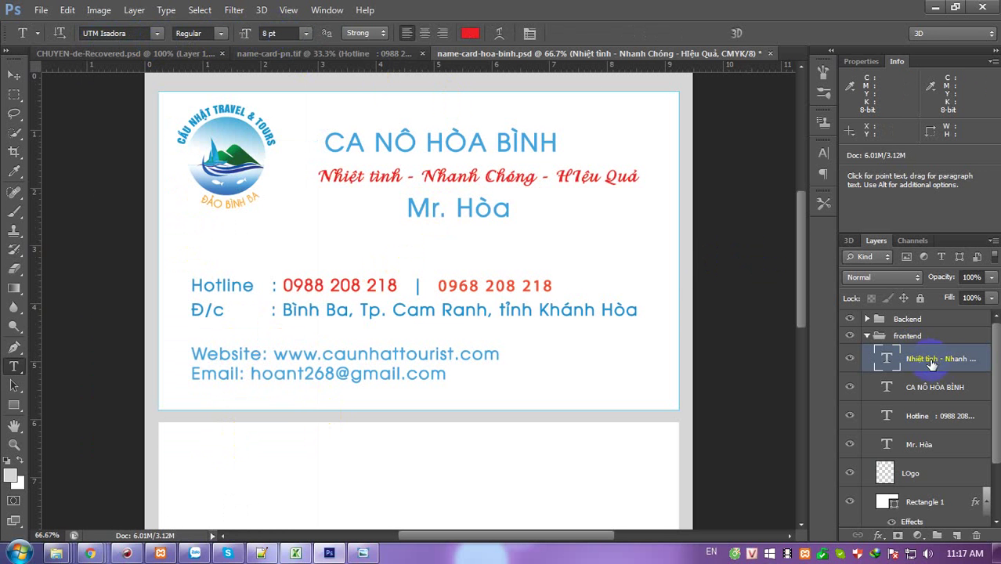
# Step: Centre-align the title and contact-name layers with the slogan
pyautogui.keyDown('ctrl'); pyautogui.click(925, 391); pyautogui.keyUp('ctrl')
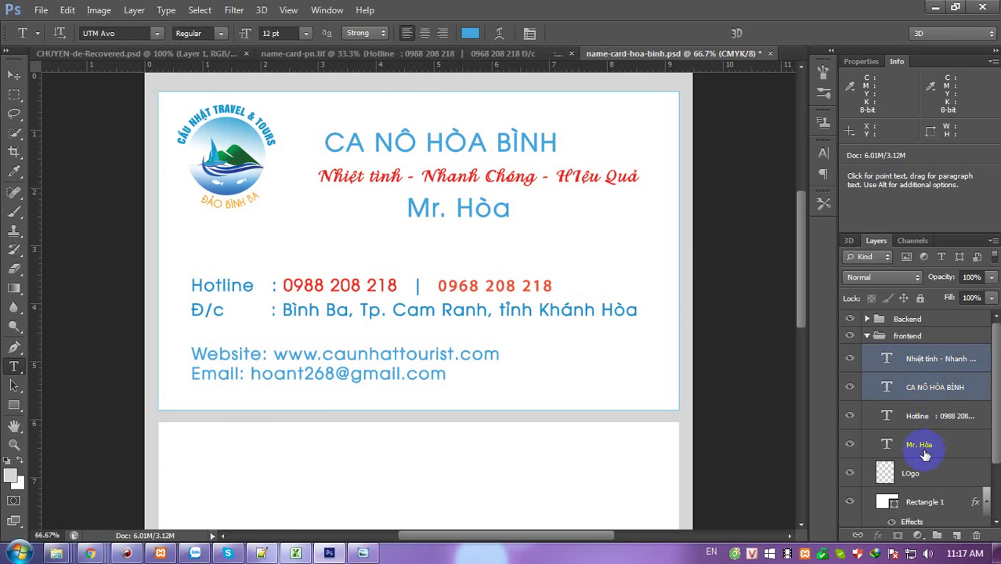
pyautogui.keyDown('ctrl'); pyautogui.click(922, 452); pyautogui.keyUp('ctrl')
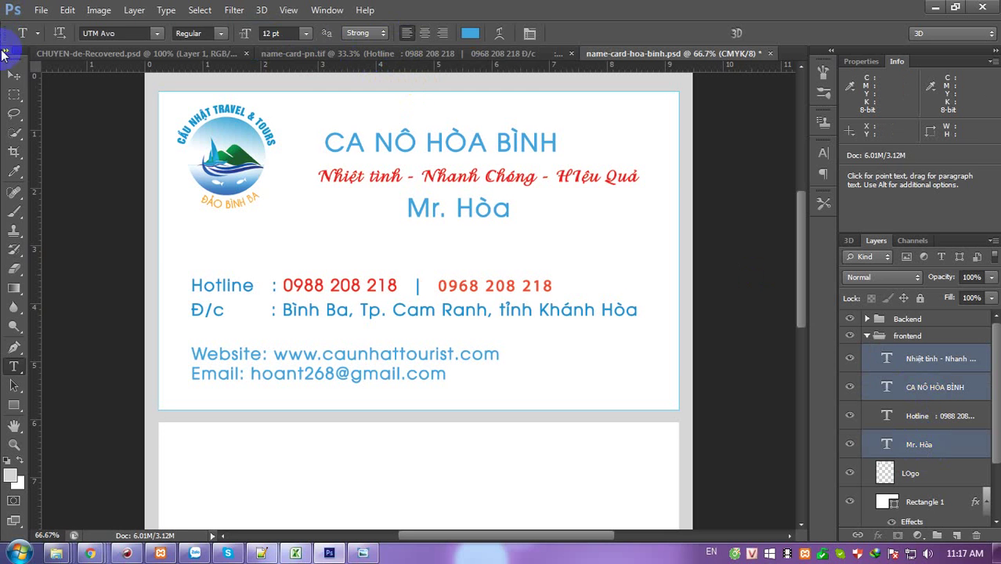
pyautogui.click(13, 76)
pyautogui.click(366, 33)
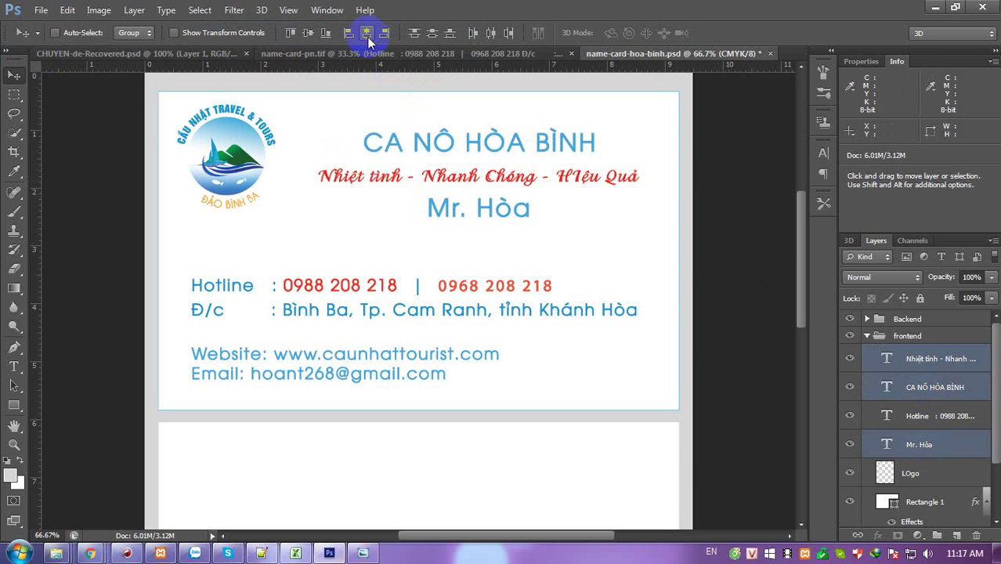
# Step: Nudge the LOgo layer slightly right and down, then reselect the title layer
pyautogui.rightClick(219, 148)
pyautogui.click(252, 188)
pyautogui.hotkey('shift', 'Right')
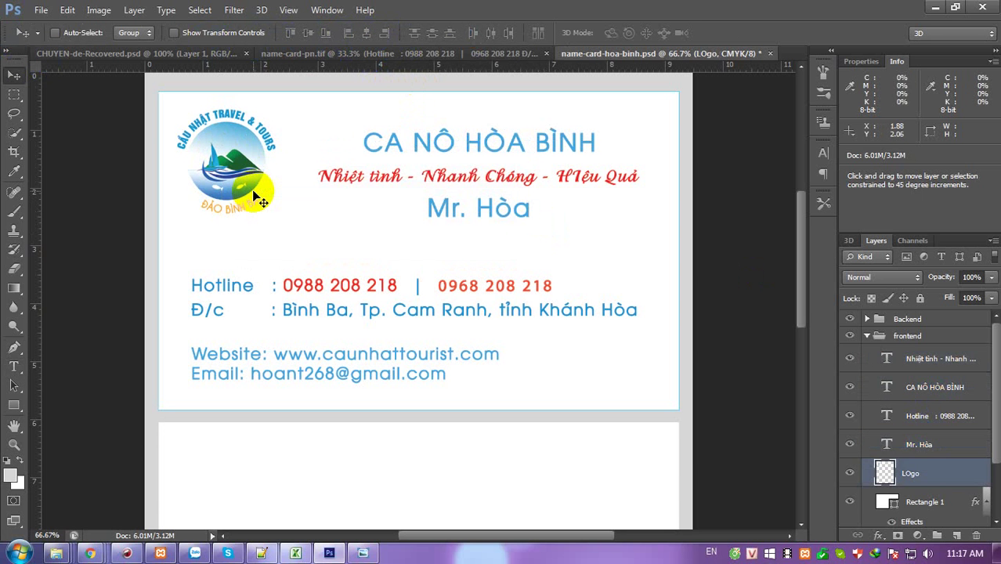
pyautogui.hotkey('shift', 'Right')
pyautogui.hotkey('shift', 'Down')
pyautogui.hotkey('shift', 'Down')
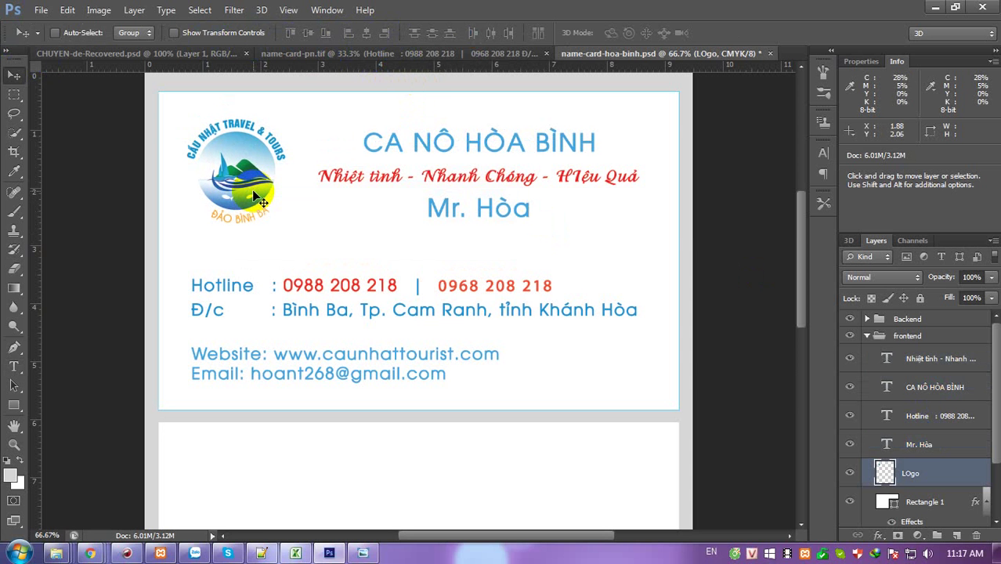
pyautogui.rightClick(438, 142)
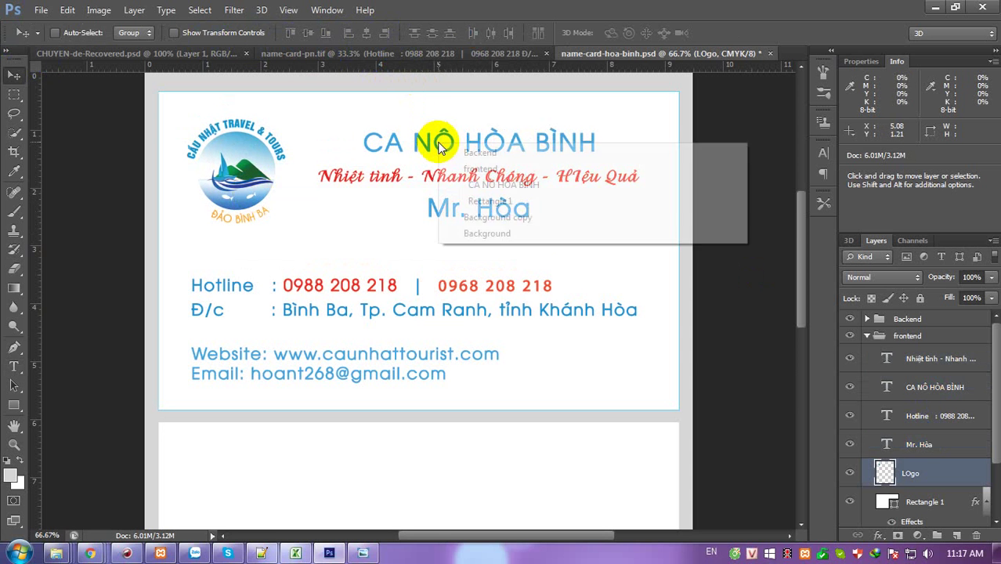
pyautogui.click(475, 185)
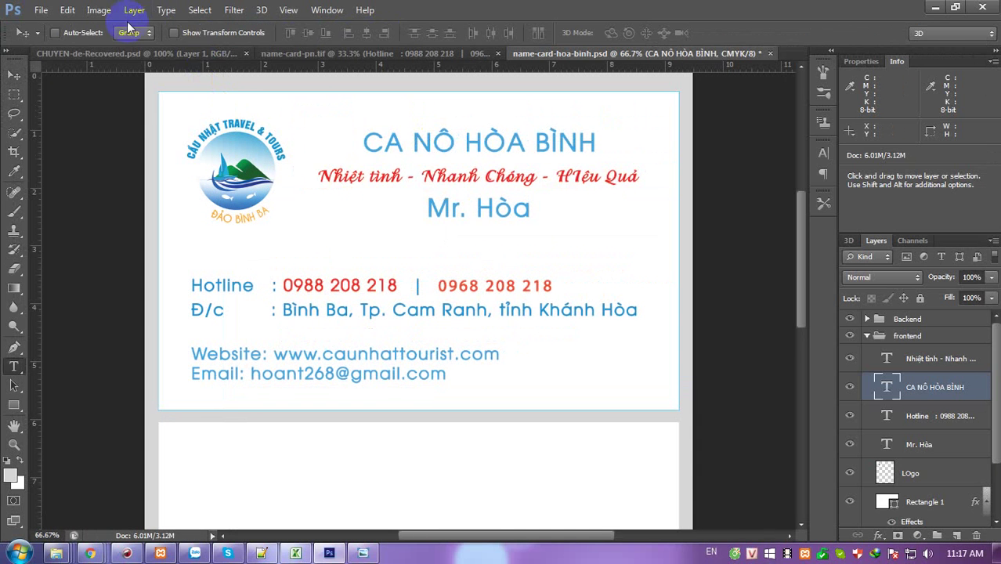
# Step: Set the title to UTM Bienvenue at 14 pt and re-centre it with slogan and name
pyautogui.press('t')
pyautogui.click(157, 33)
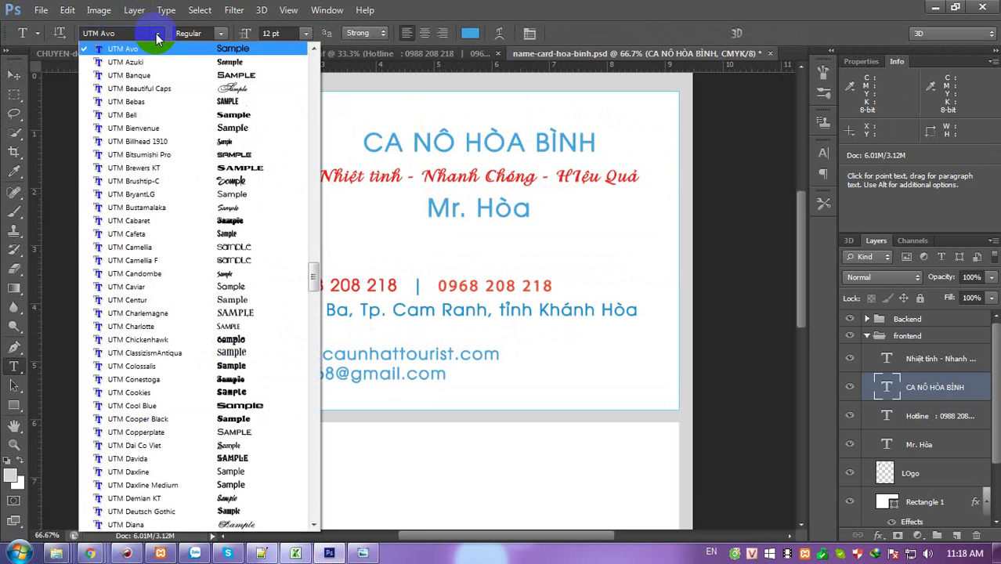
pyautogui.click(171, 130)
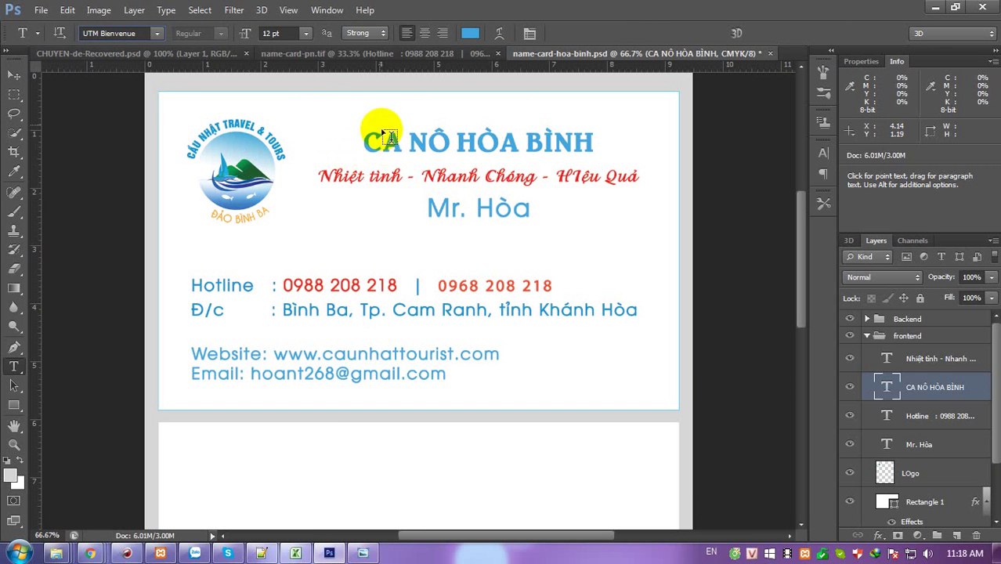
pyautogui.write('14')
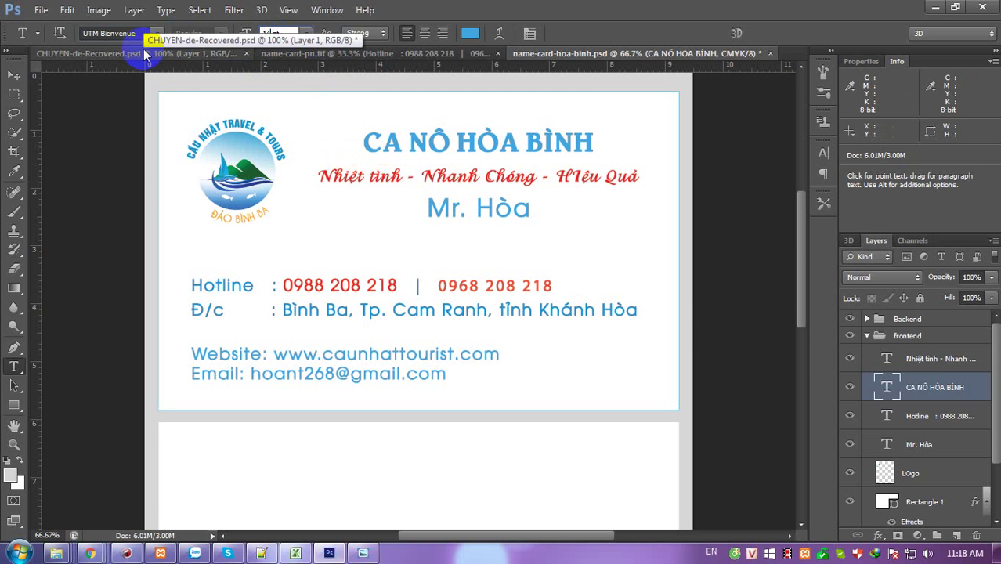
pyautogui.press('Return')
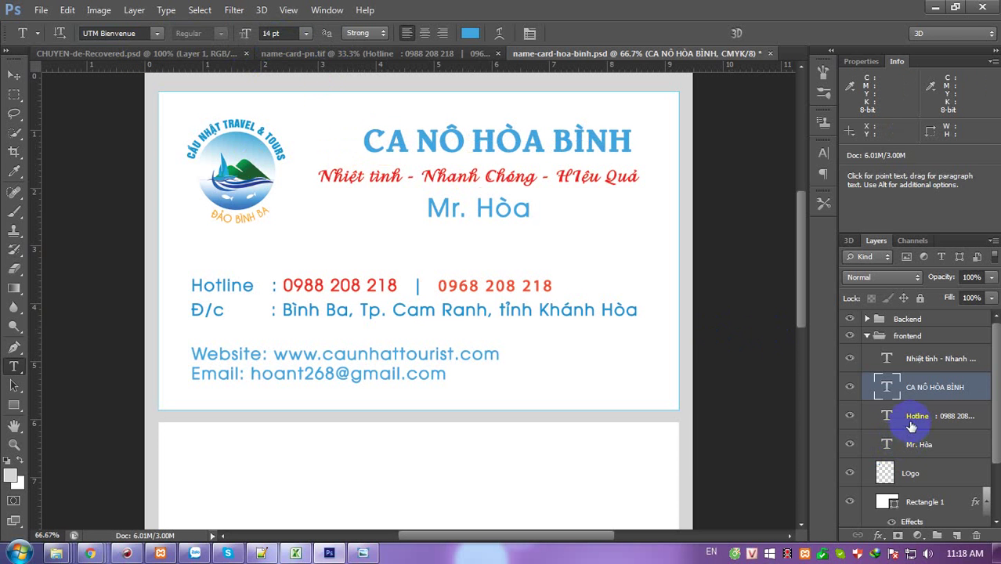
pyautogui.keyDown('ctrl'); pyautogui.click(915, 443); pyautogui.keyUp('ctrl')
pyautogui.keyDown('ctrl'); pyautogui.click(918, 360); pyautogui.keyUp('ctrl')
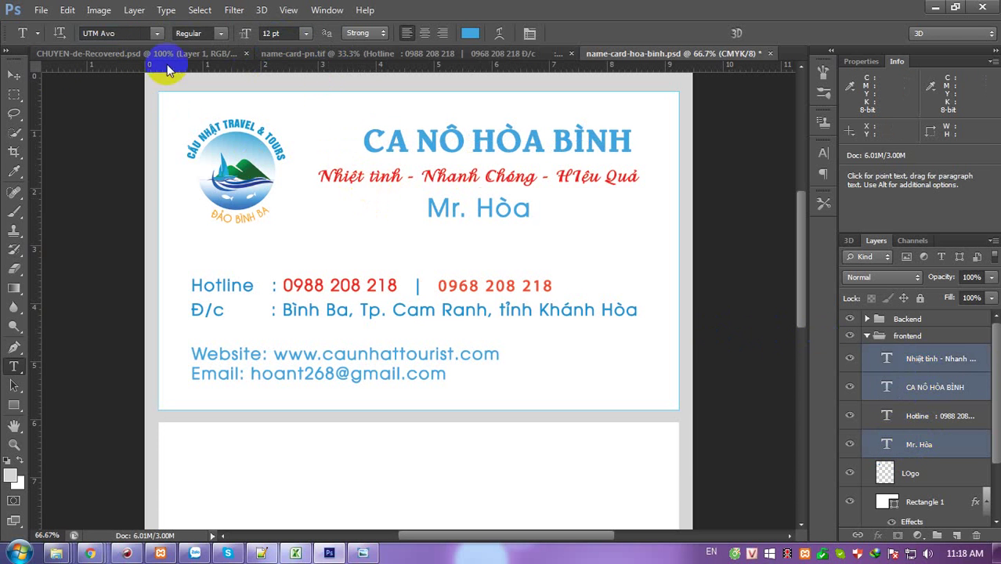
pyautogui.click(7, 73)
pyautogui.click(368, 33)
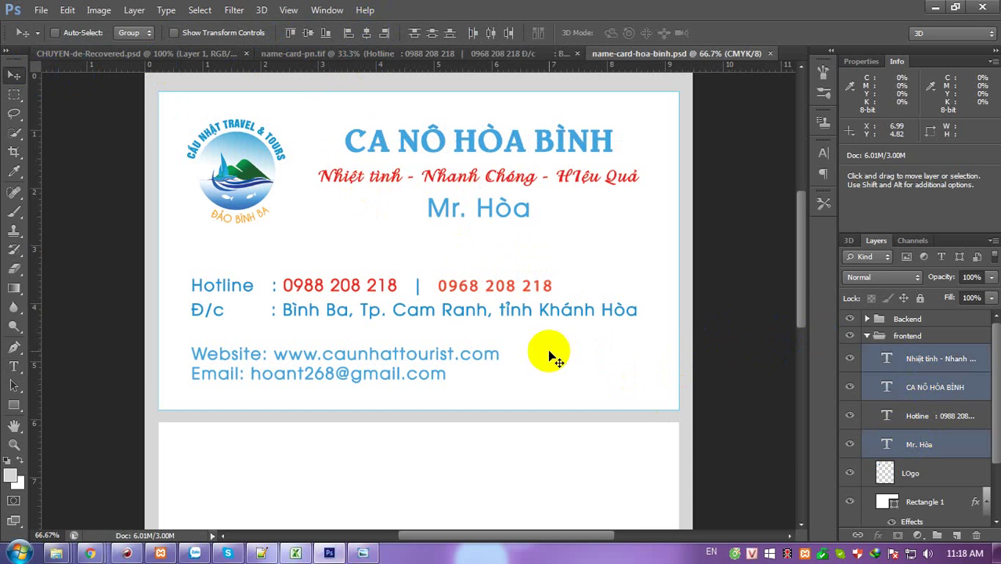
# Step: Move the contact-name line and the slogan line slightly down
pyautogui.rightClick(459, 210)
pyautogui.click(485, 250)
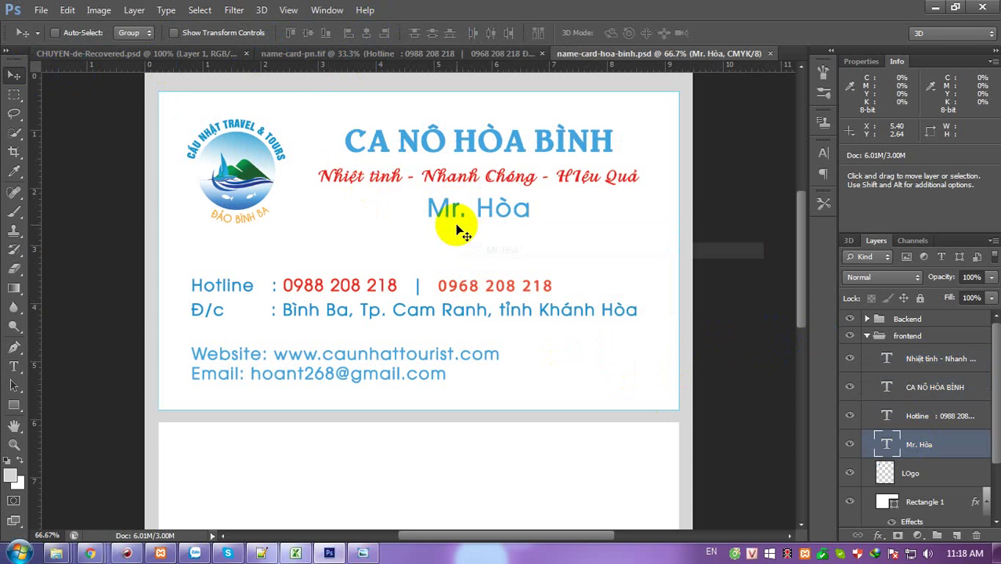
pyautogui.hotkey('shift', 'Down')
pyautogui.hotkey('shift', 'Down')
pyautogui.hotkey('shift', 'Down')
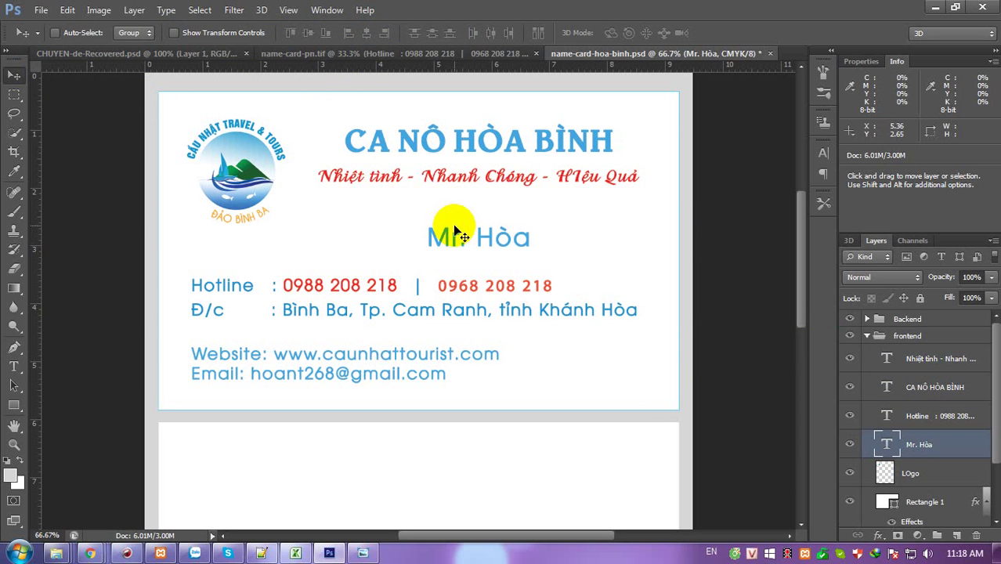
pyautogui.rightClick(487, 185)
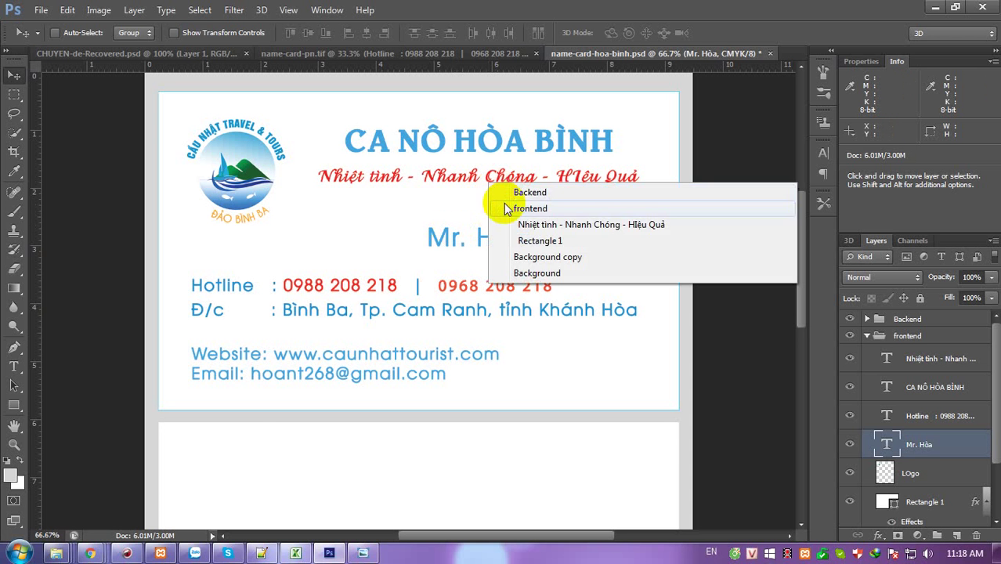
pyautogui.click(511, 225)
pyautogui.hotkey('shift', 'Down')
pyautogui.hotkey('shift', 'Down')
pyautogui.hotkey('shift', 'Down')
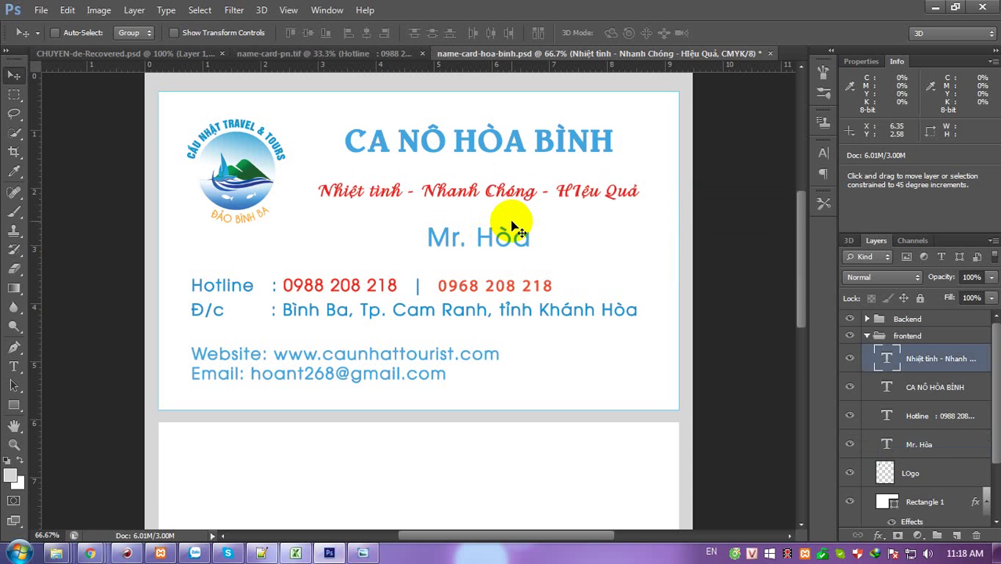
# Step: Preview the canvas full-screen and zoom out to show both card sides
pyautogui.press('Tab')
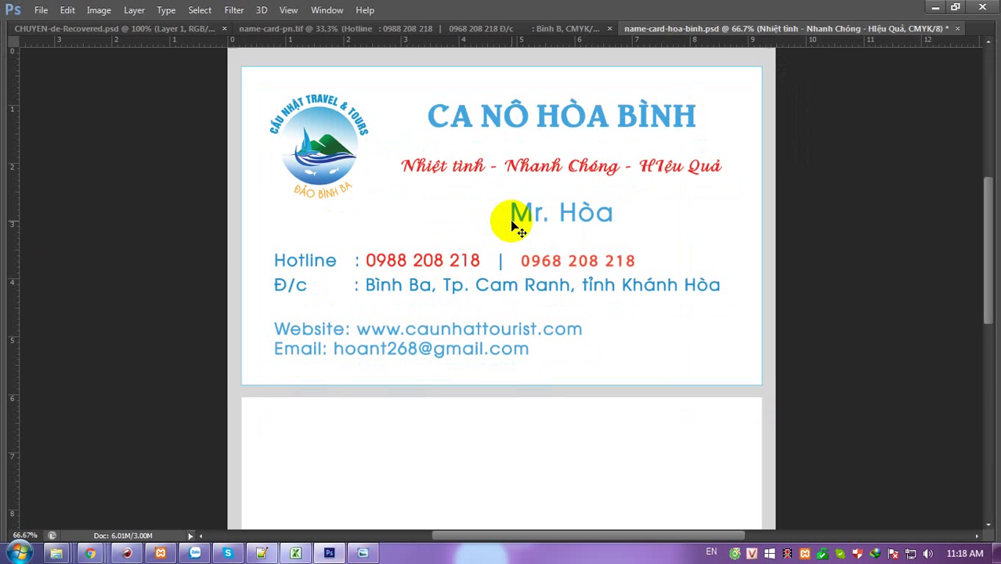
pyautogui.scroll(-4, 423, 322)
pyautogui.hotkey('ctrl', '-')
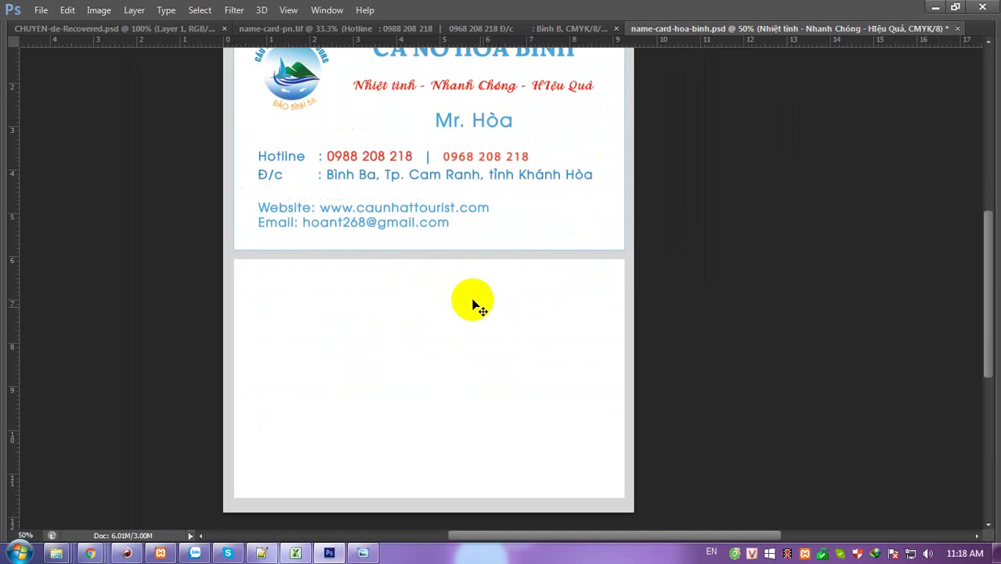
pyautogui.press('Tab')
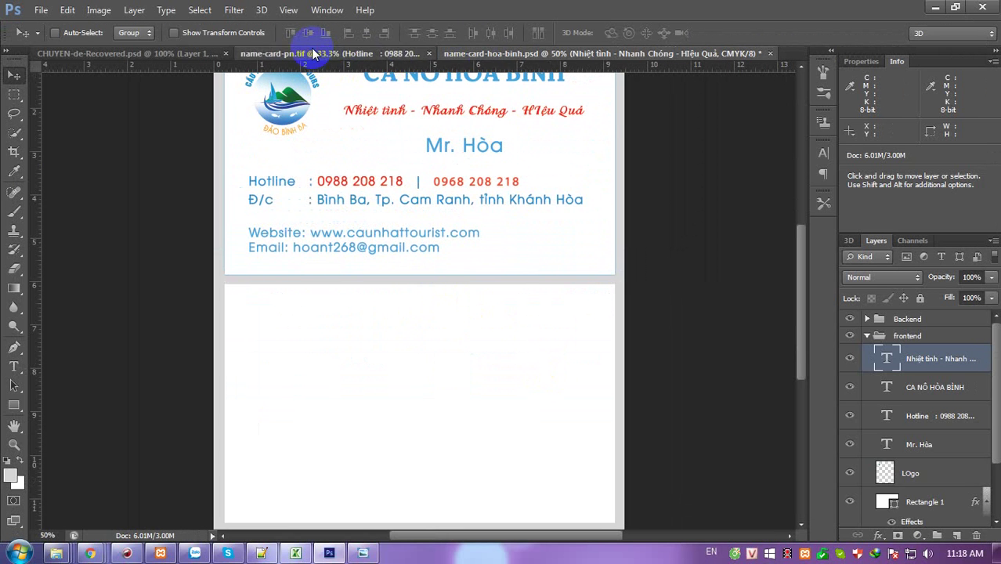
pyautogui.click(313, 54)
pyautogui.press('t')
pyautogui.click(392, 360)
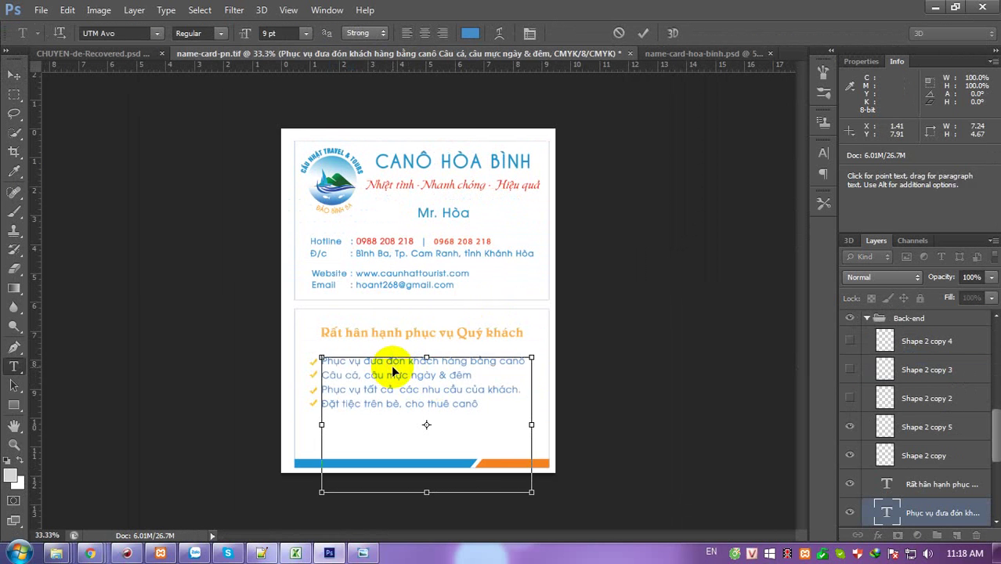
pyautogui.hotkey('ctrl', 'a')
pyautogui.hotkey('alt', 'Tab')
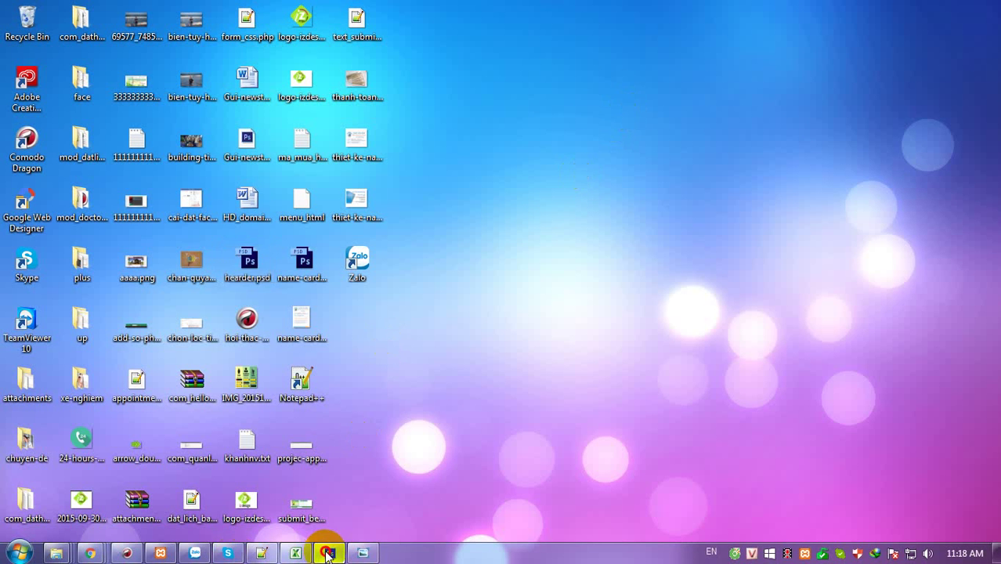
pyautogui.click(328, 553)
pyautogui.click(677, 53)
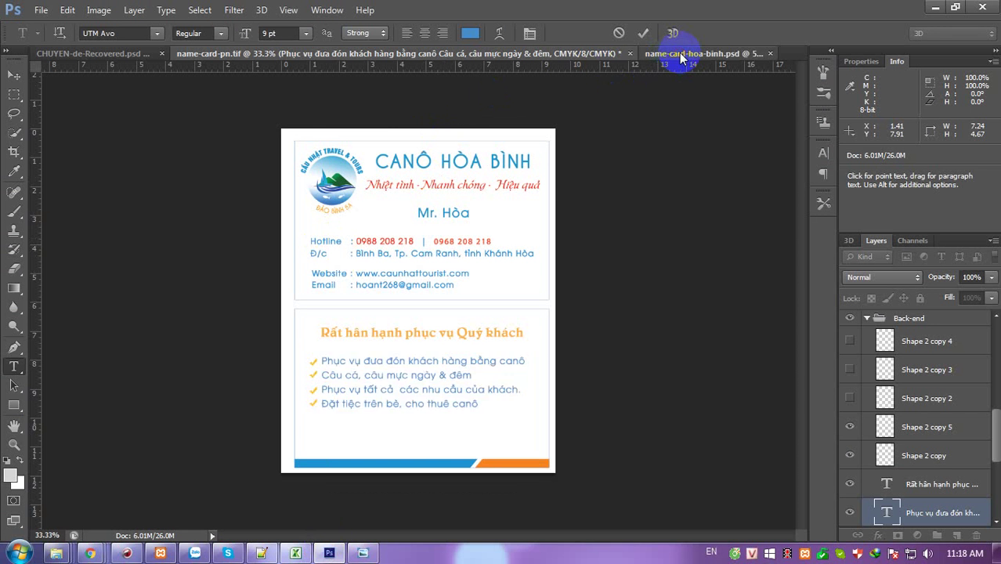
pyautogui.scroll(2, 853, 375)
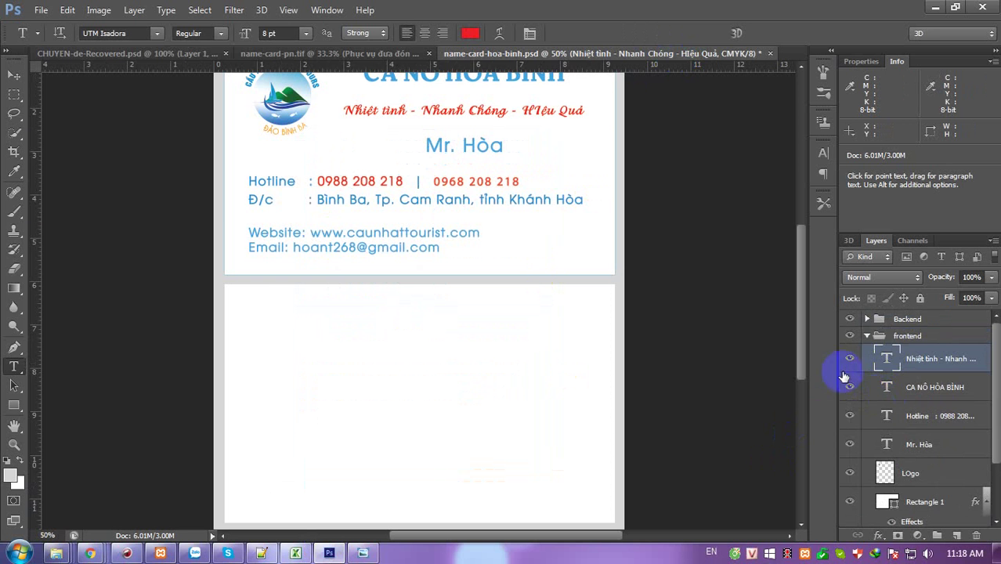
# Step: Collapse the frontend group and select Rectangle 1 inside the expanded Backend group
pyautogui.click(867, 335)
pyautogui.click(849, 335)
pyautogui.click(850, 335)
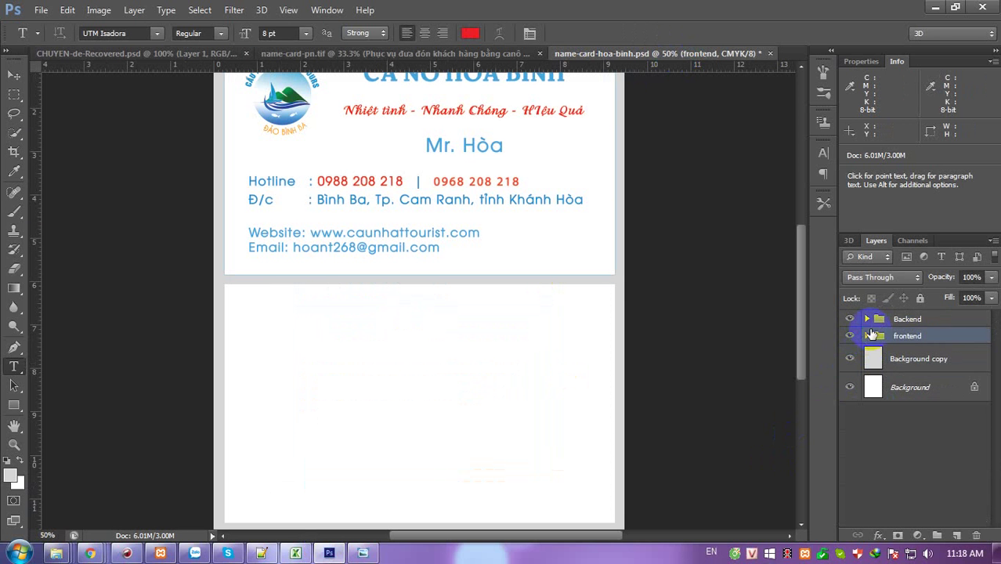
pyautogui.click(873, 321)
pyautogui.click(867, 319)
pyautogui.click(892, 342)
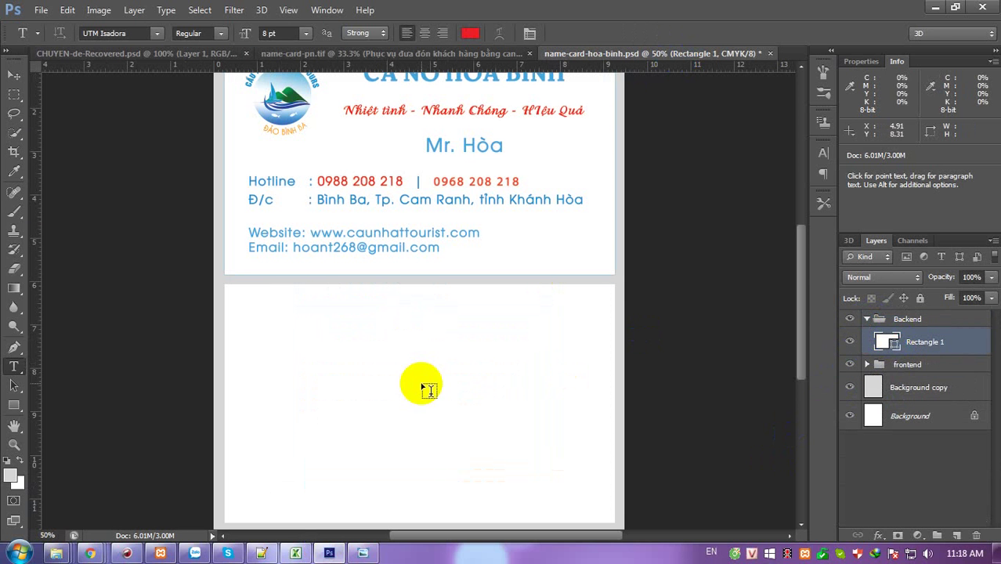
# Step: Add a 1 px stroke to Rectangle 1 in the title's blue (#41a6de)
pyautogui.rightClick(908, 341)
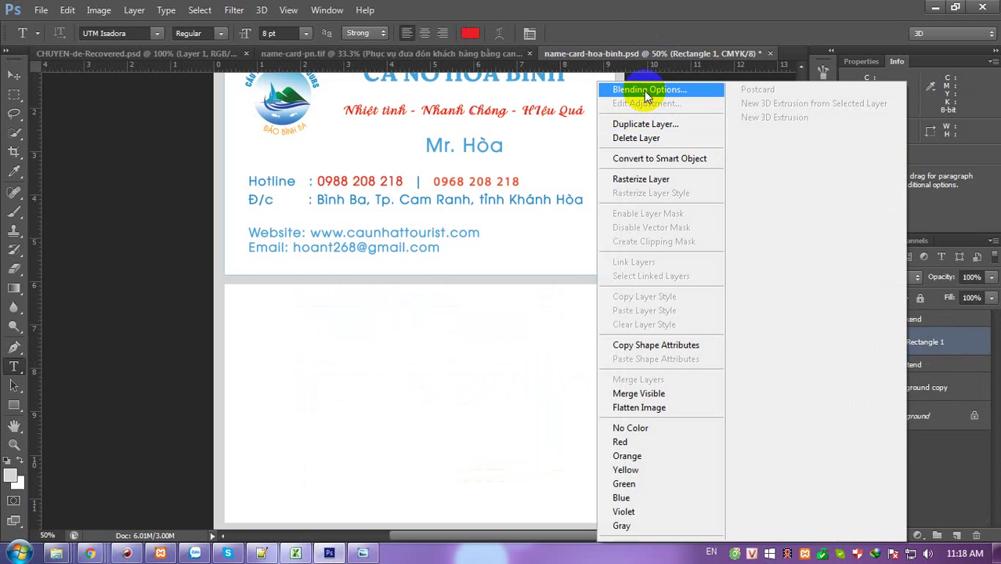
pyautogui.click(650, 89)
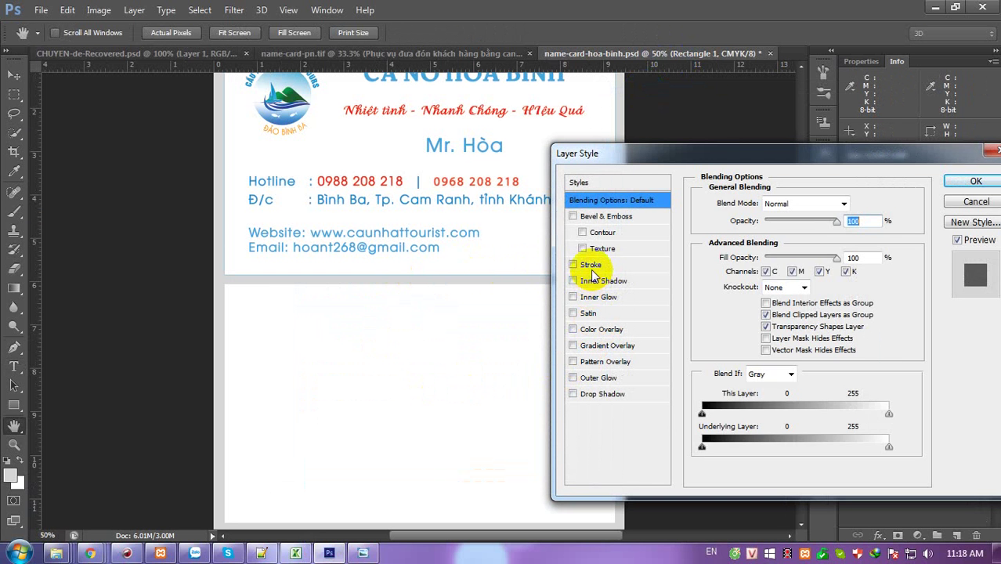
pyautogui.click(576, 265)
pyautogui.click(737, 303)
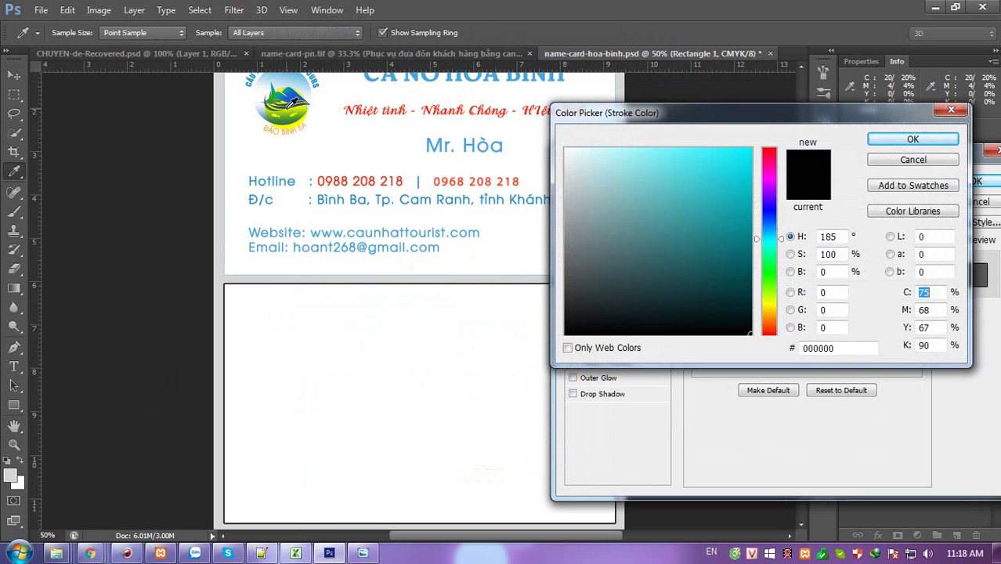
pyautogui.click(420, 69)
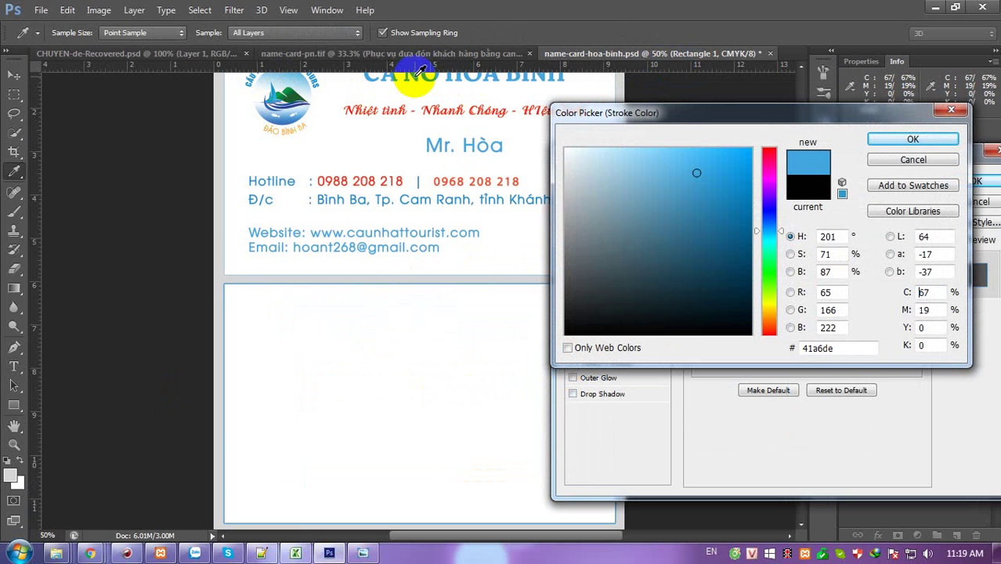
pyautogui.click(911, 139)
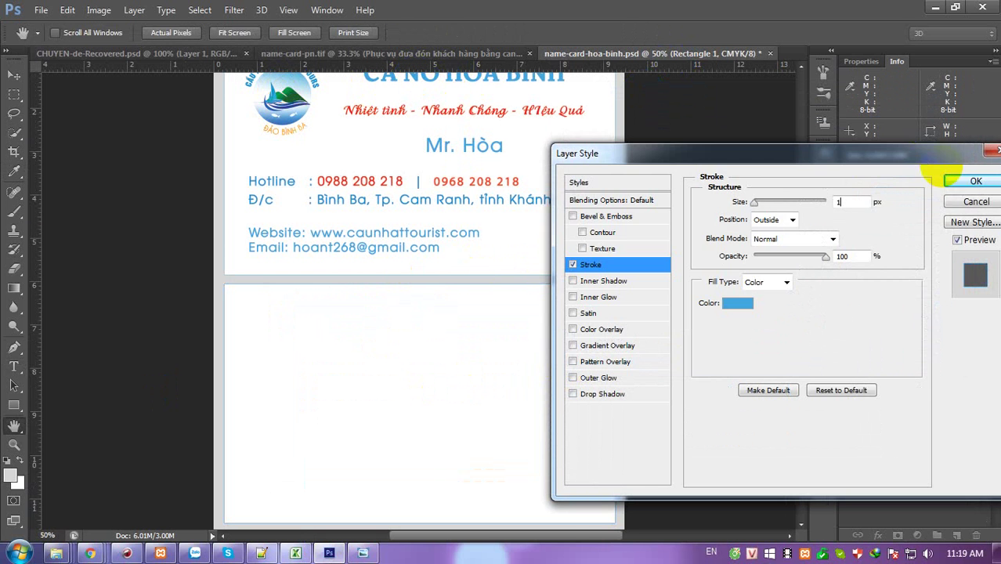
pyautogui.click(971, 182)
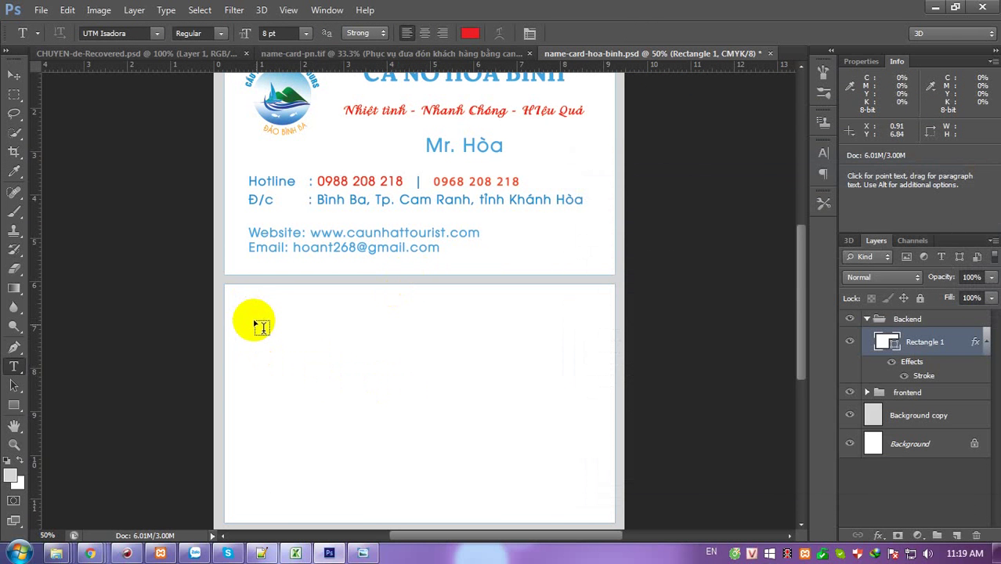
# Step: Paste the four service lines into a paragraph text box and start a heading above them
pyautogui.moveTo(258, 311); pyautogui.dragTo(572, 486)
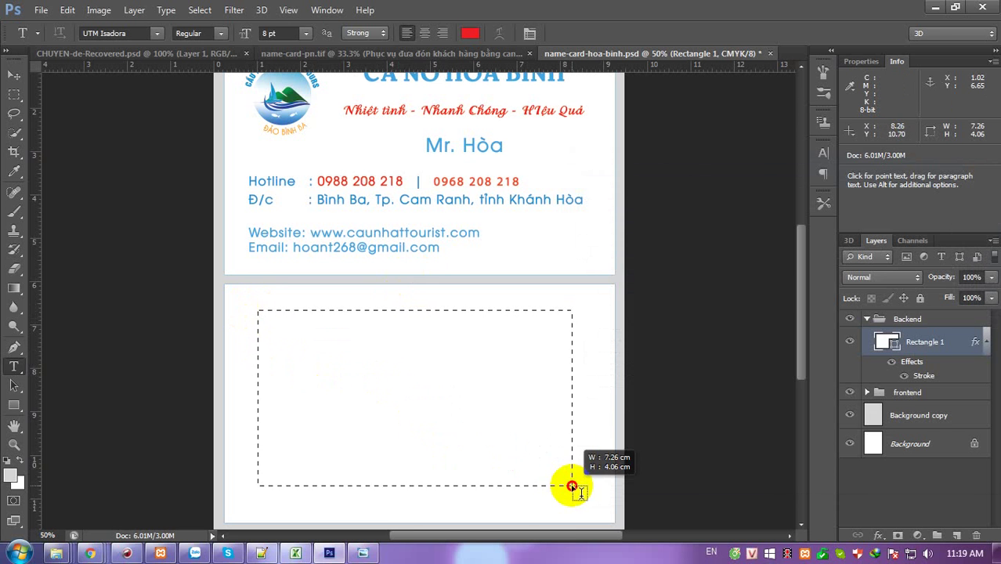
pyautogui.moveTo(572, 486); pyautogui.dragTo(582, 502)
pyautogui.write('Phục vụ đưa đón khách hàng bằng cano Câu cá, câu mực ngày & đêm Phục vụ tất cả  các nhu cầu của khách. Đặt tiệc trên bè, cho thuê canô')
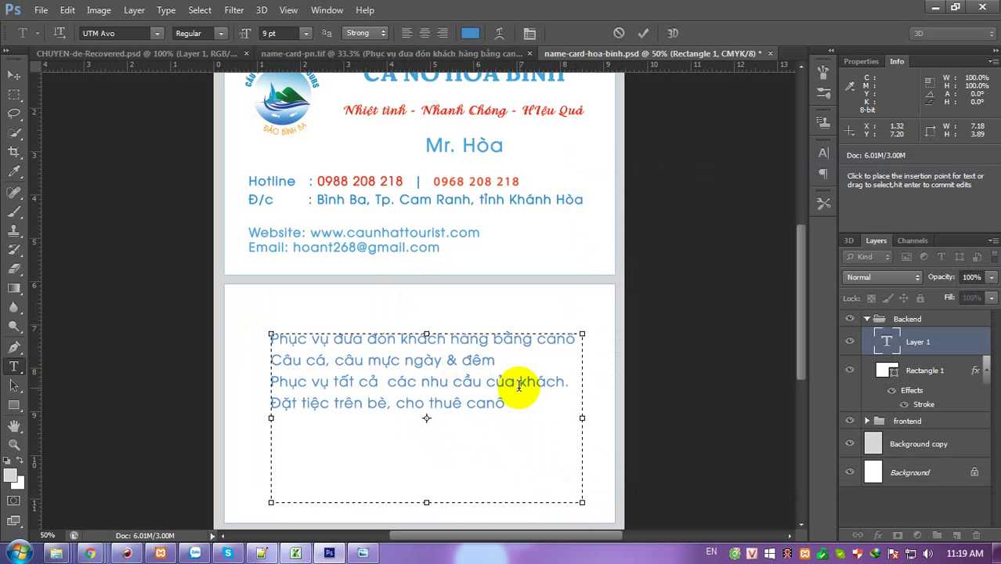
pyautogui.click(899, 348)
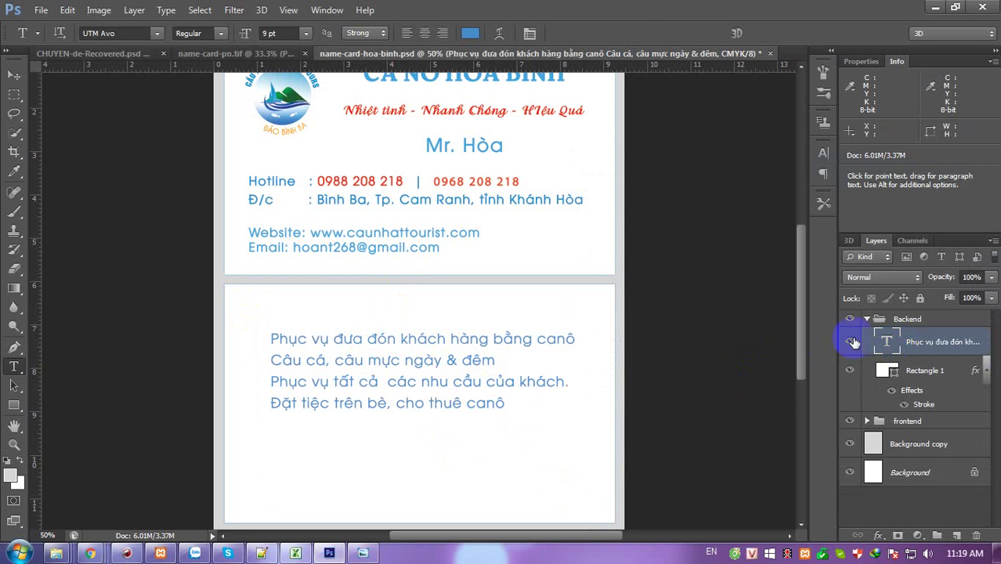
pyautogui.click(285, 307)
pyautogui.write('Rất hân hạnh được phục vụ quy')
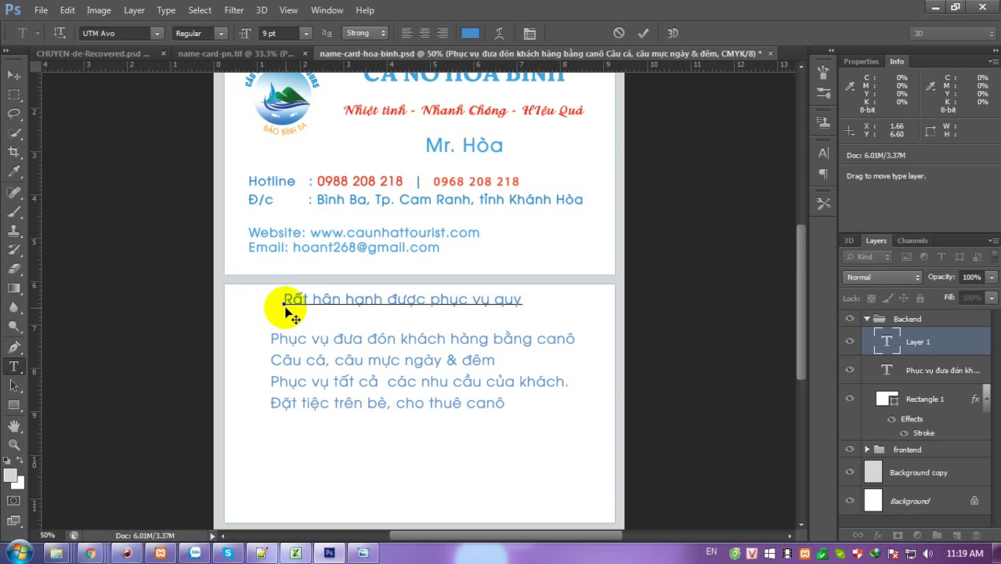
# Step: Finish the heading as 'Rất hân hạnh phục vụ Quý khách', deleting the word 'được'
pyautogui.press('BackSpace')
pyautogui.press('BackSpace')
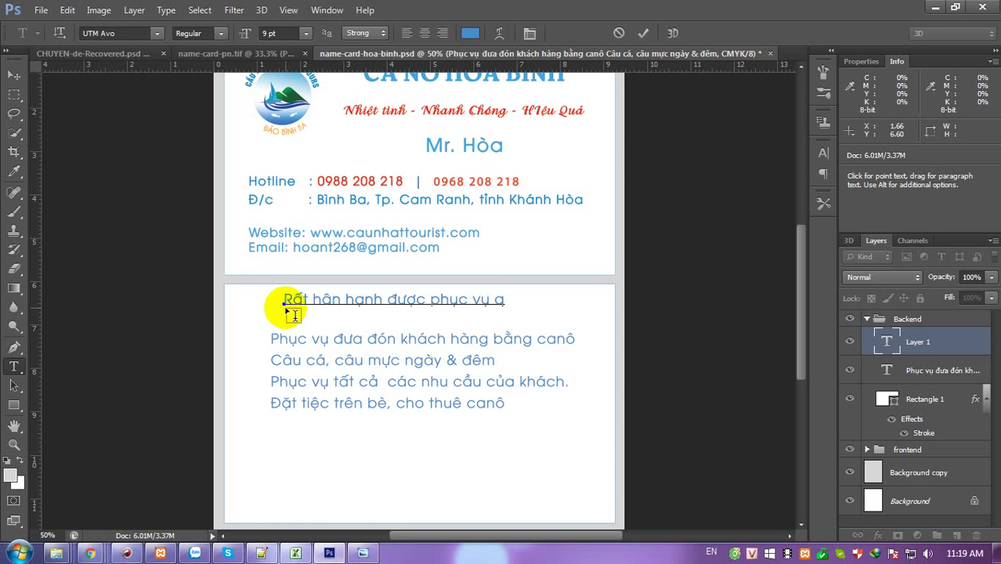
pyautogui.write('Quý')
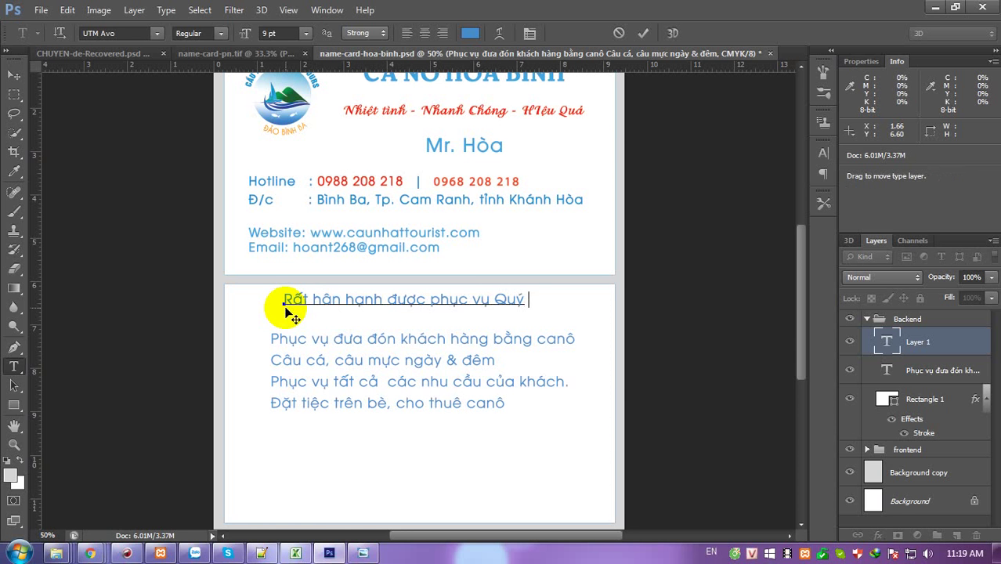
pyautogui.write(' khách')
pyautogui.doubleClick(396, 299)
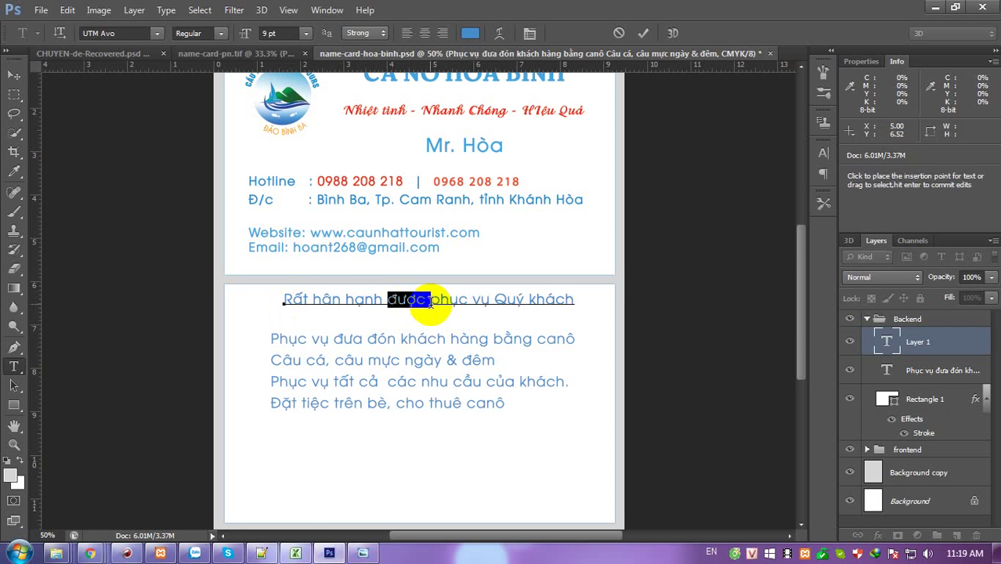
pyautogui.press('BackSpace')
pyautogui.click(908, 348)
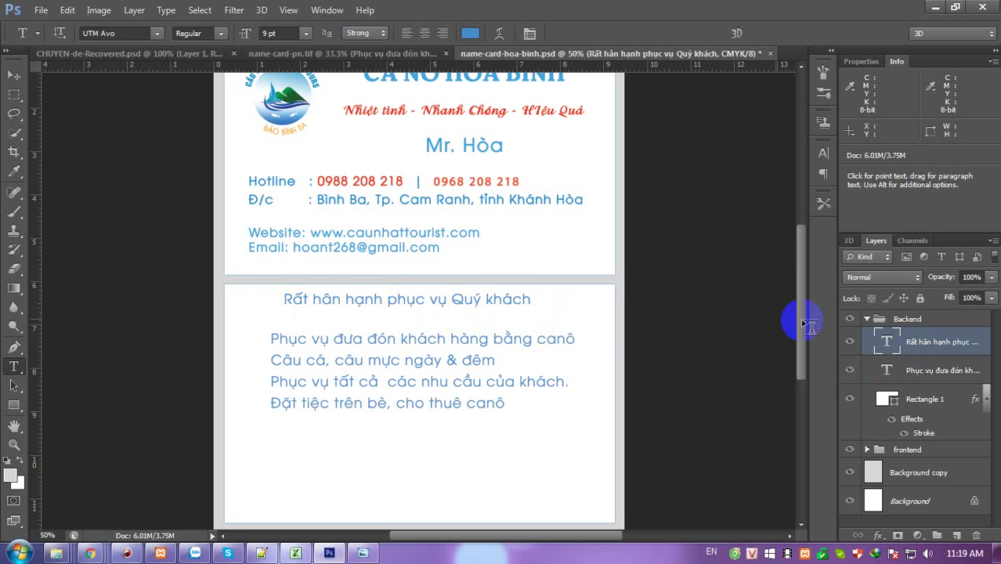
# Step: Nudge the heading down and right and colour it a strong orange
pyautogui.press('v')
pyautogui.hotkey('shift', 'Down')
pyautogui.hotkey('shift', 'Down')
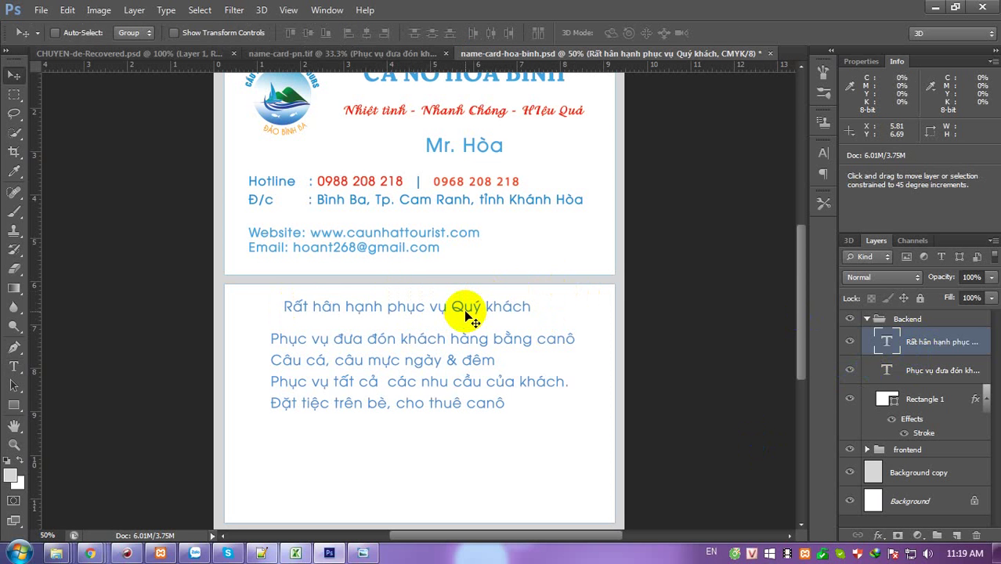
pyautogui.hotkey('shift', 'Right')
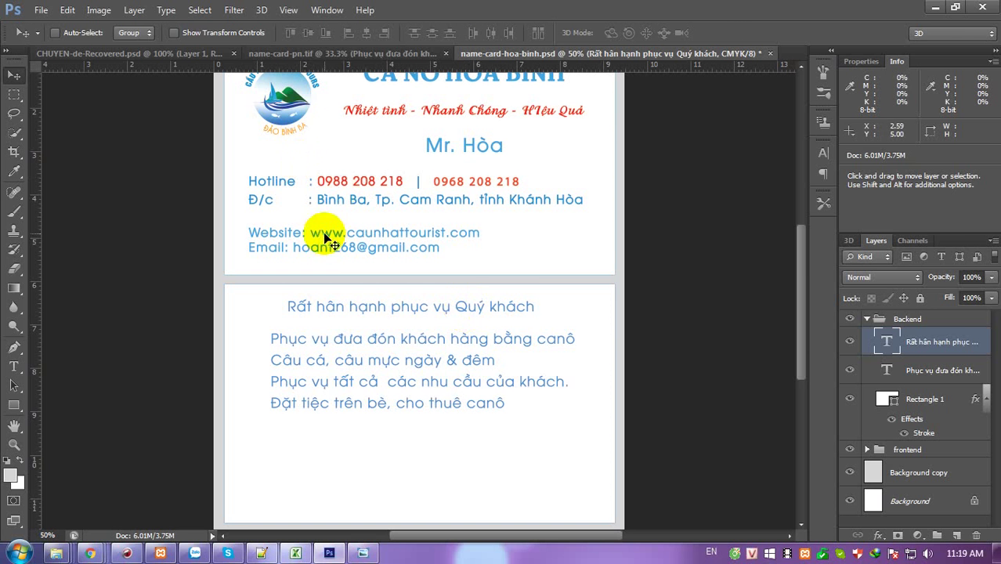
pyautogui.press('t')
pyautogui.click(469, 32)
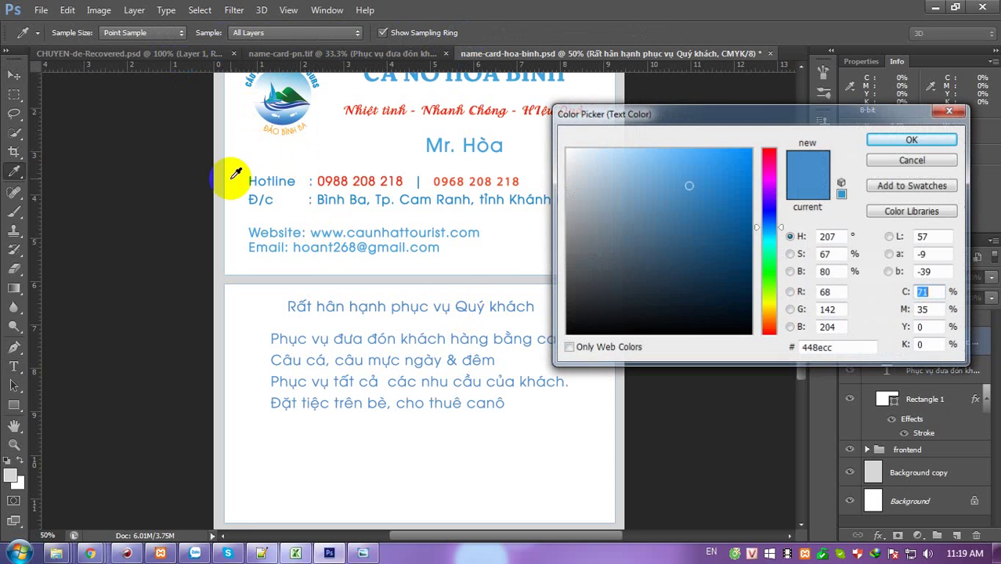
pyautogui.click(280, 125)
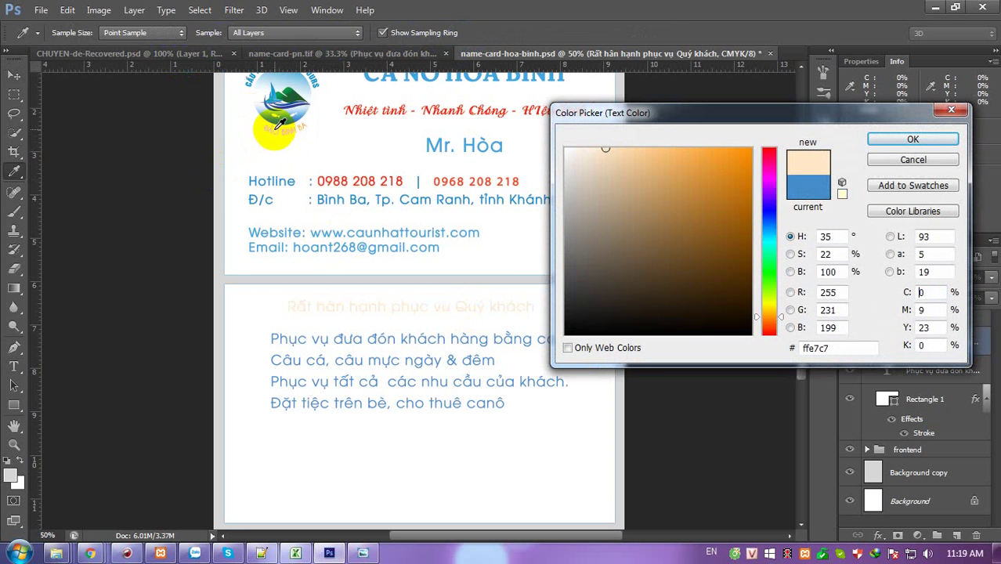
pyautogui.click(746, 150)
pyautogui.click(913, 140)
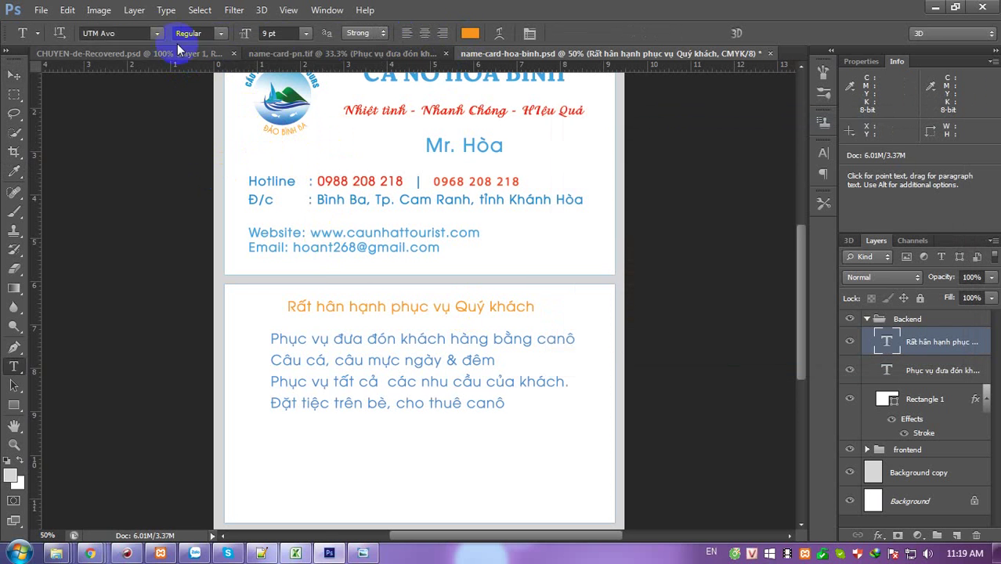
pyautogui.click(158, 33)
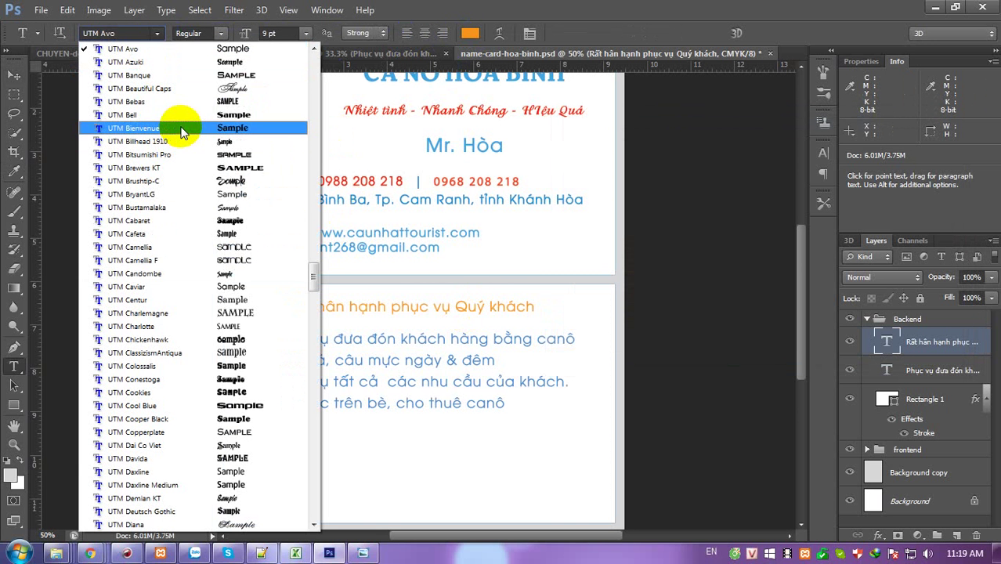
# Step: Set the heading font to UTM Charlotte at 14 pt
pyautogui.click(225, 325)
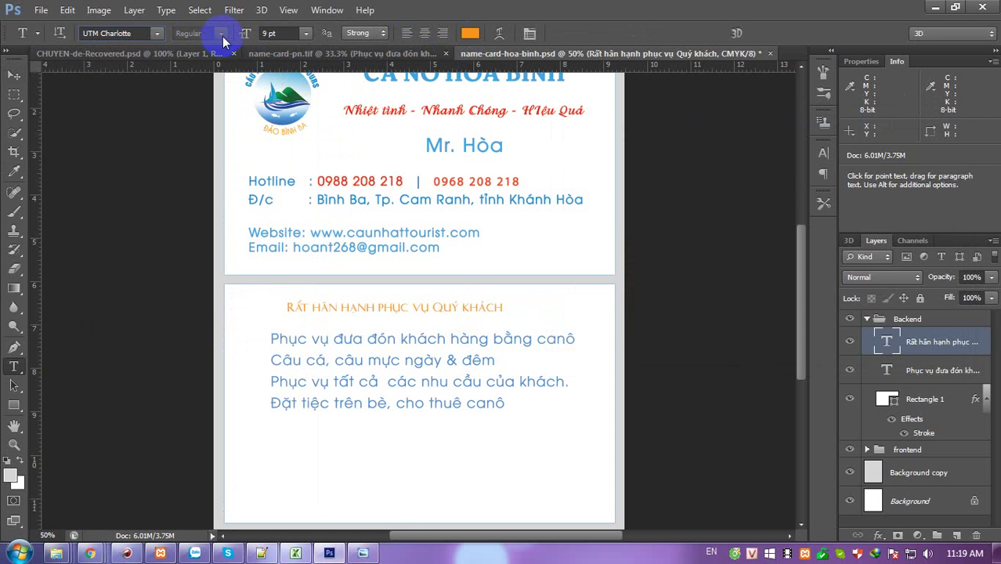
pyautogui.click(272, 33)
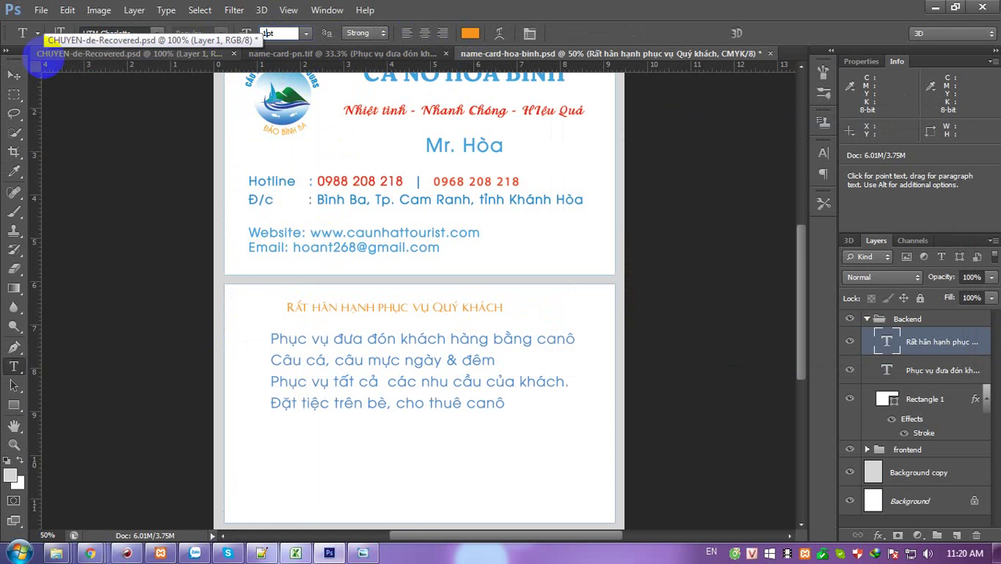
pyautogui.write('14')
pyautogui.press('Return')
# Step: Shift the orange heading left across the card's back
pyautogui.click(14, 75)
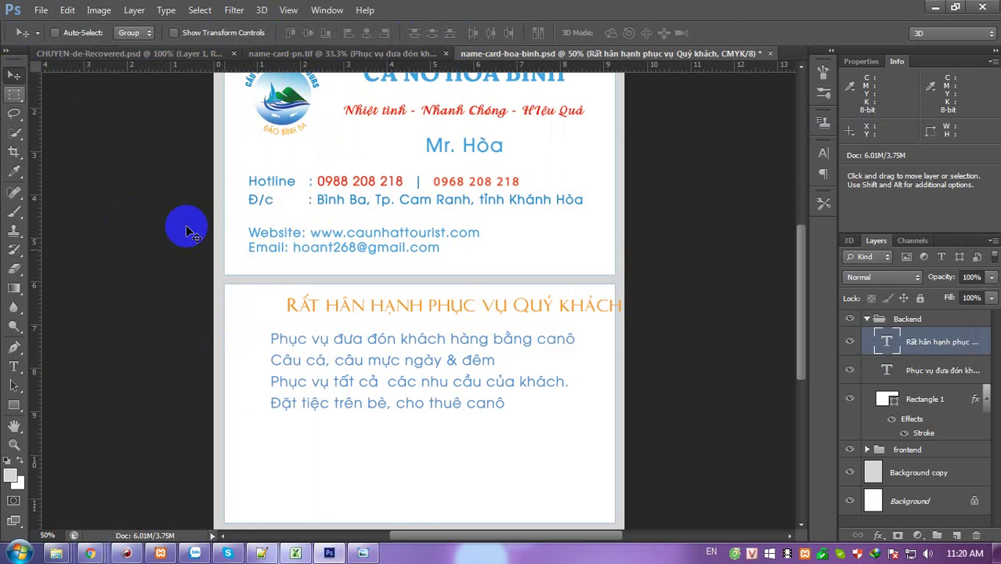
pyautogui.moveTo(434, 304); pyautogui.dragTo(396, 311)
pyautogui.scroll(-1, 345, 348)
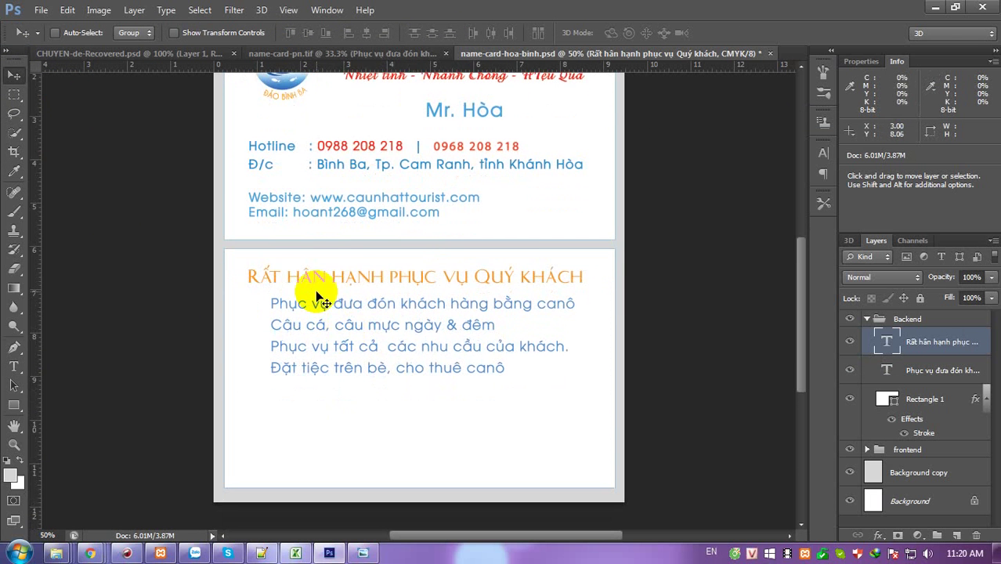
pyautogui.scroll(-1, 317, 294)
pyautogui.rightClick(336, 271)
# Step: Move the service list about 1 cm lower and centre the heading on Rectangle 1
pyautogui.click(357, 290)
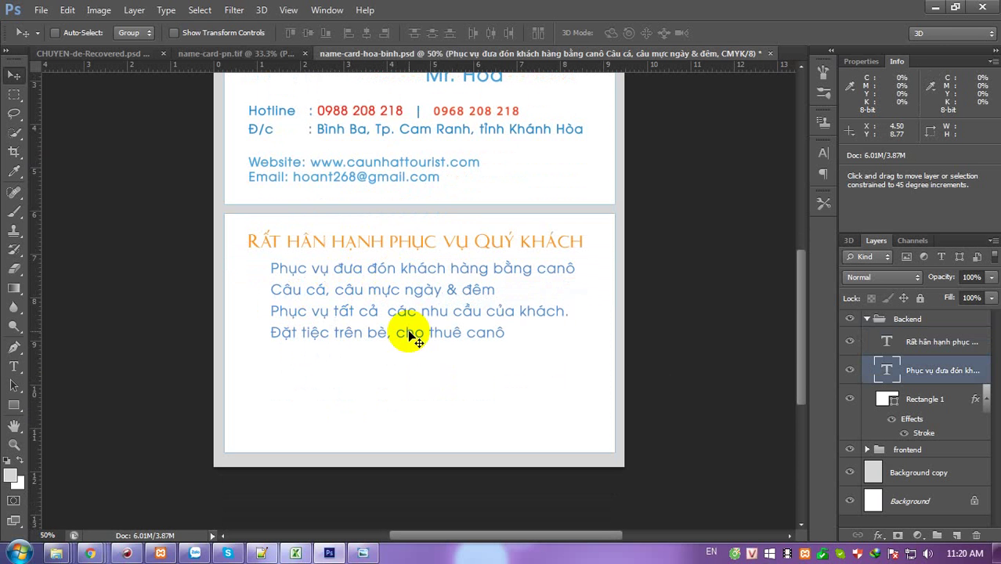
pyautogui.moveTo(400, 296); pyautogui.dragTo(413, 345)
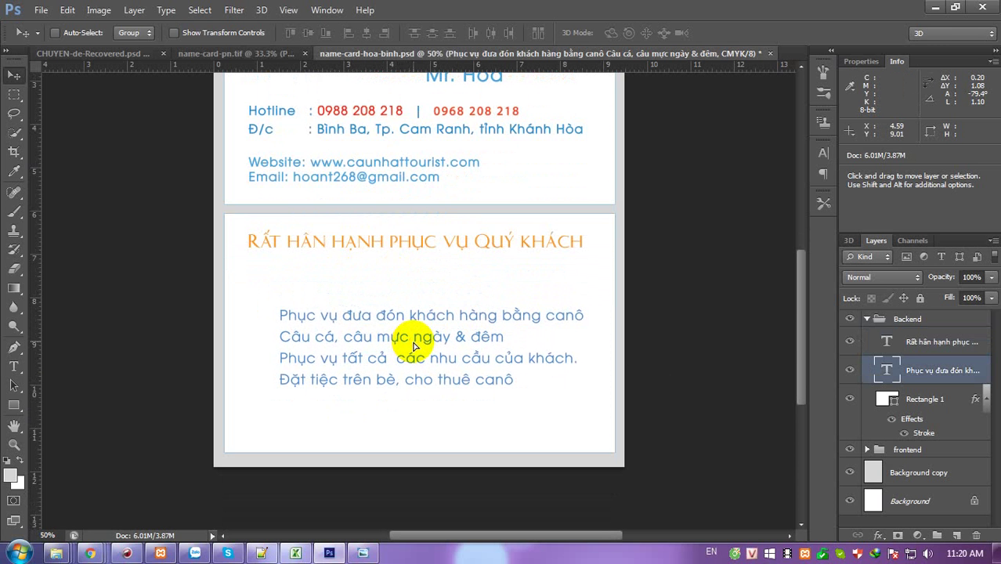
pyautogui.click(921, 344)
pyautogui.keyDown('ctrl'); pyautogui.click(912, 400); pyautogui.keyUp('ctrl')
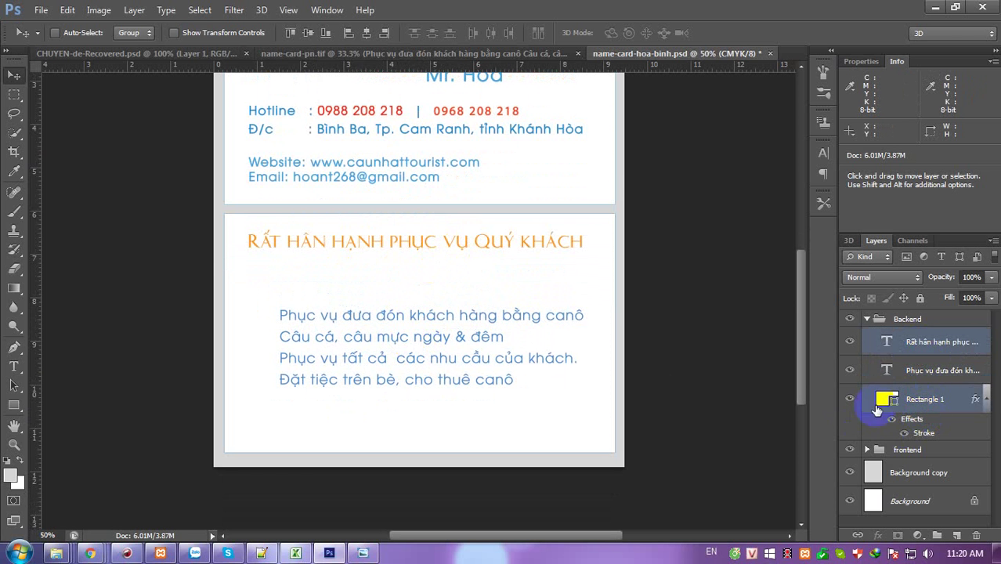
pyautogui.click(372, 37)
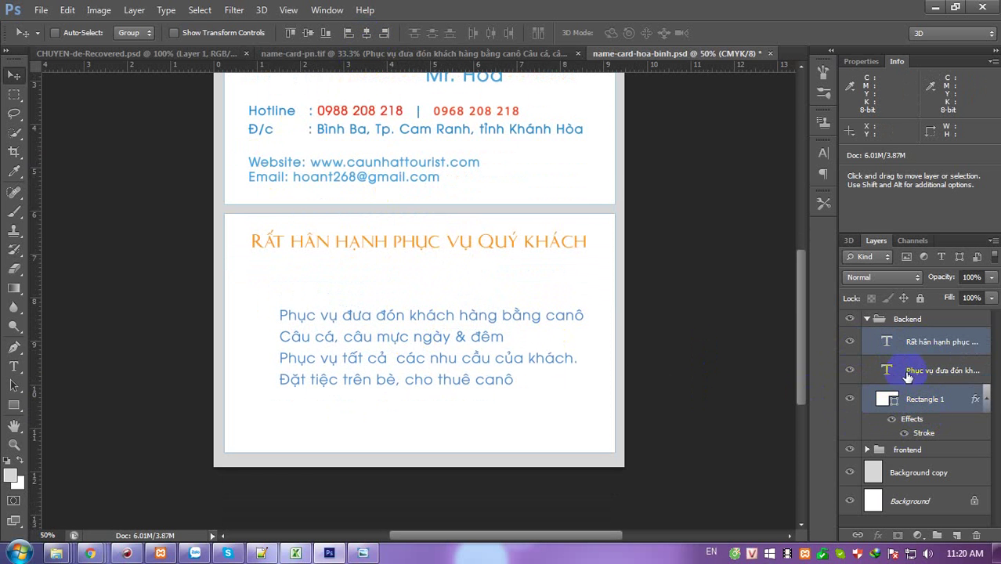
# Step: Give the service list 10 pt size and 16 pt leading
pyautogui.rightClick(335, 311)
pyautogui.click(360, 339)
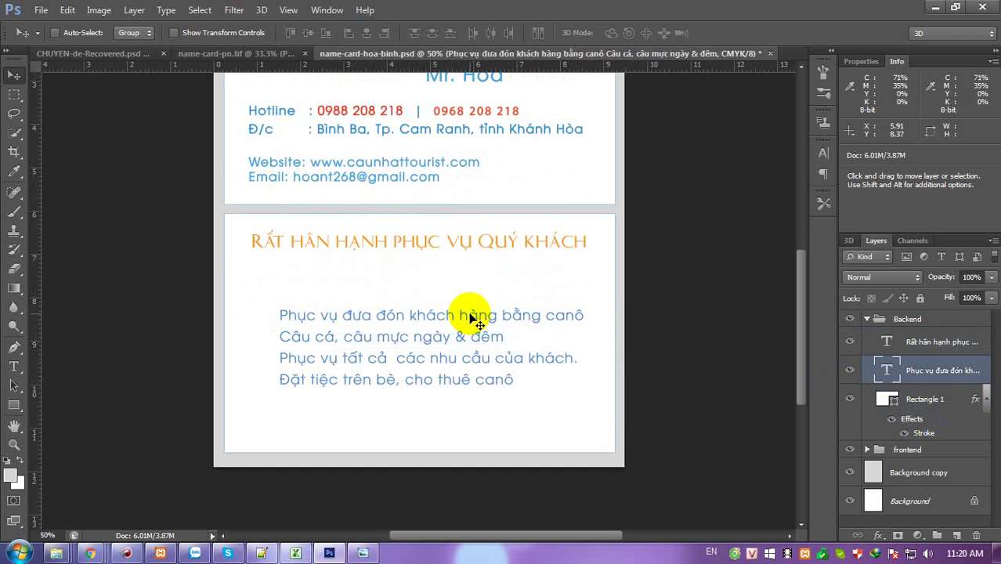
pyautogui.press('t')
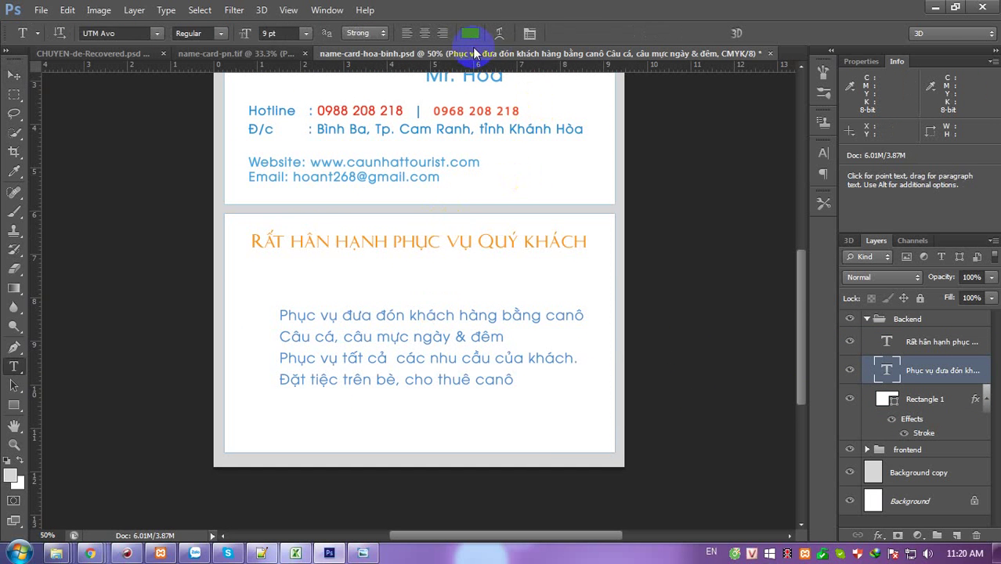
pyautogui.click(529, 33)
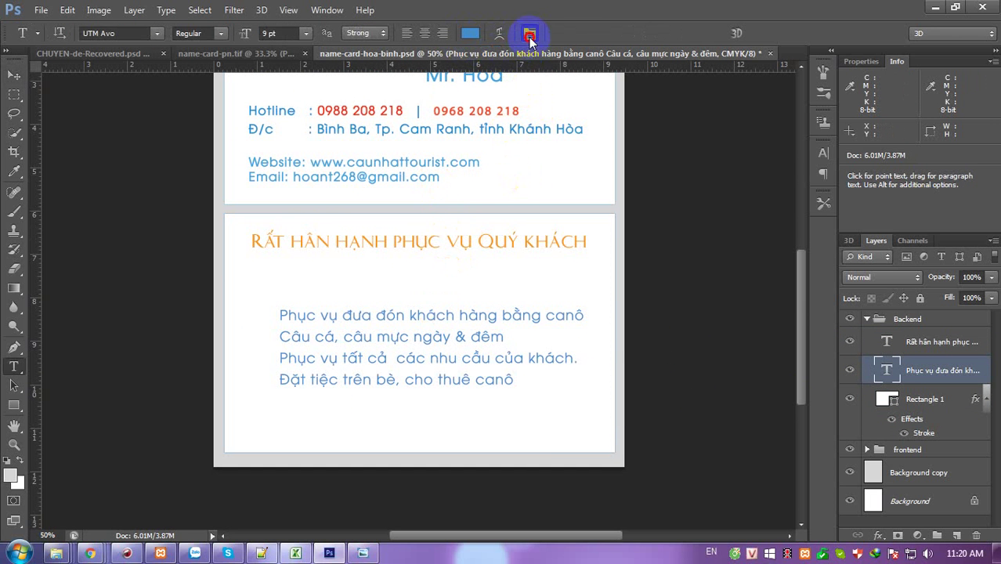
pyautogui.click(758, 182)
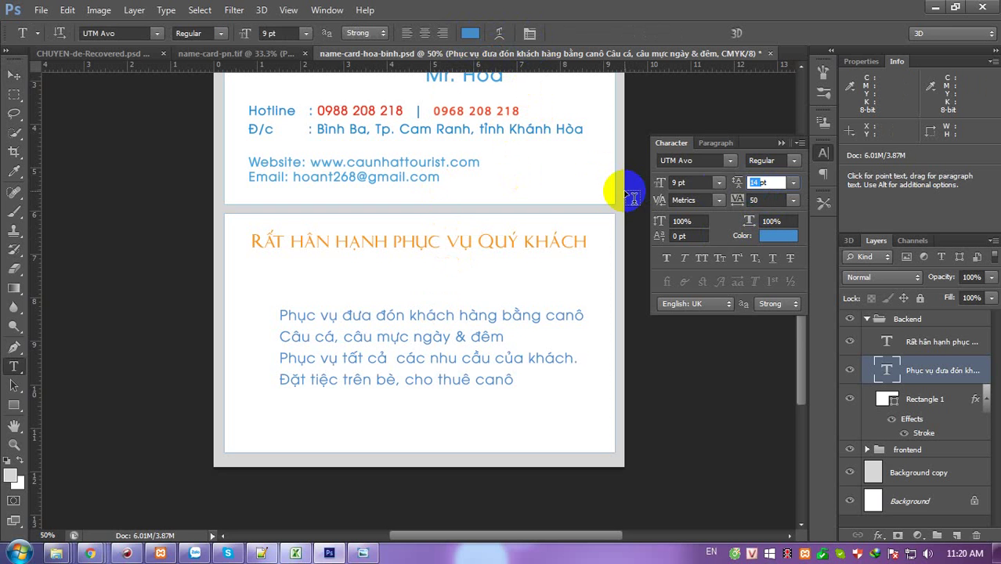
pyautogui.write('16')
pyautogui.press('Return')
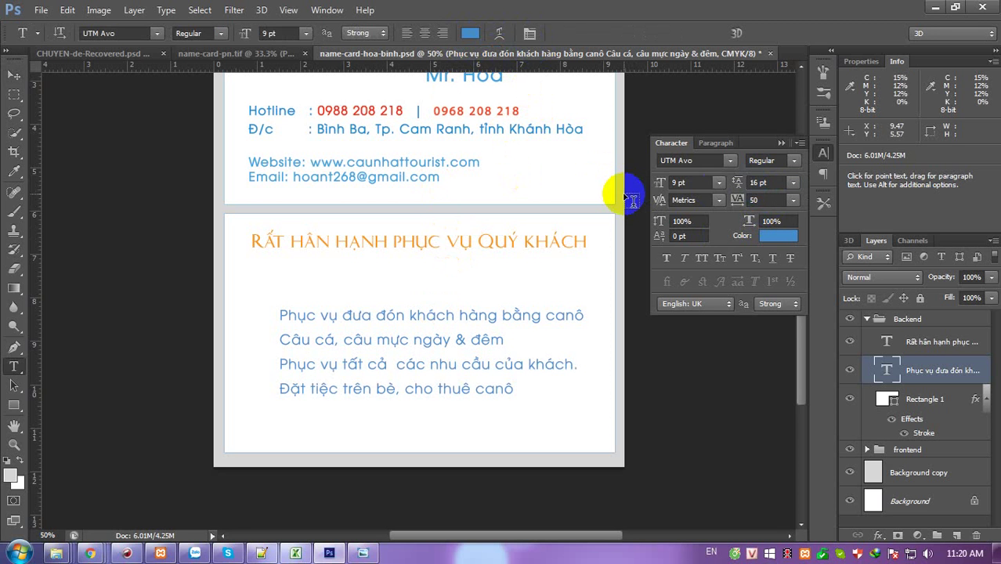
pyautogui.click(683, 183)
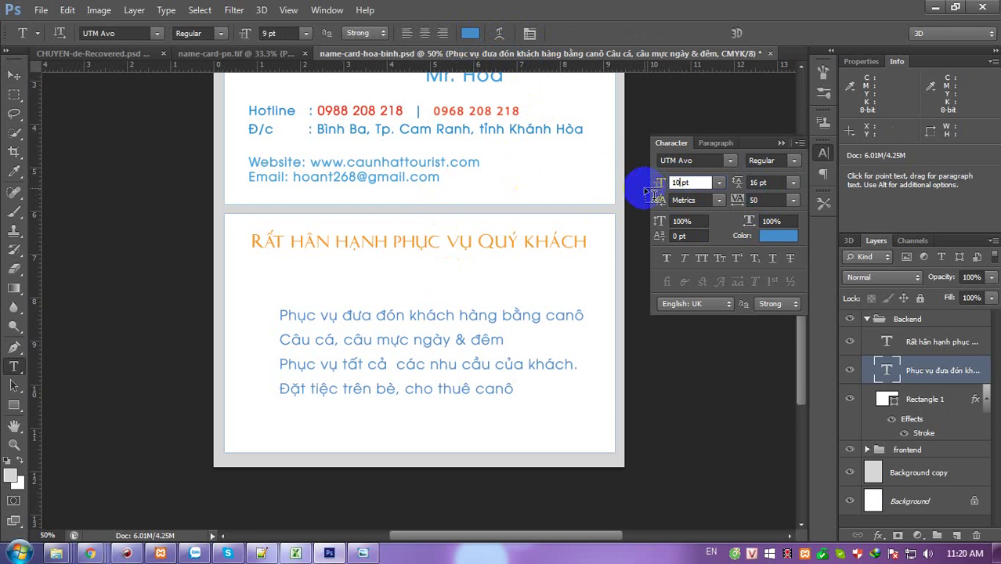
pyautogui.press('Return')
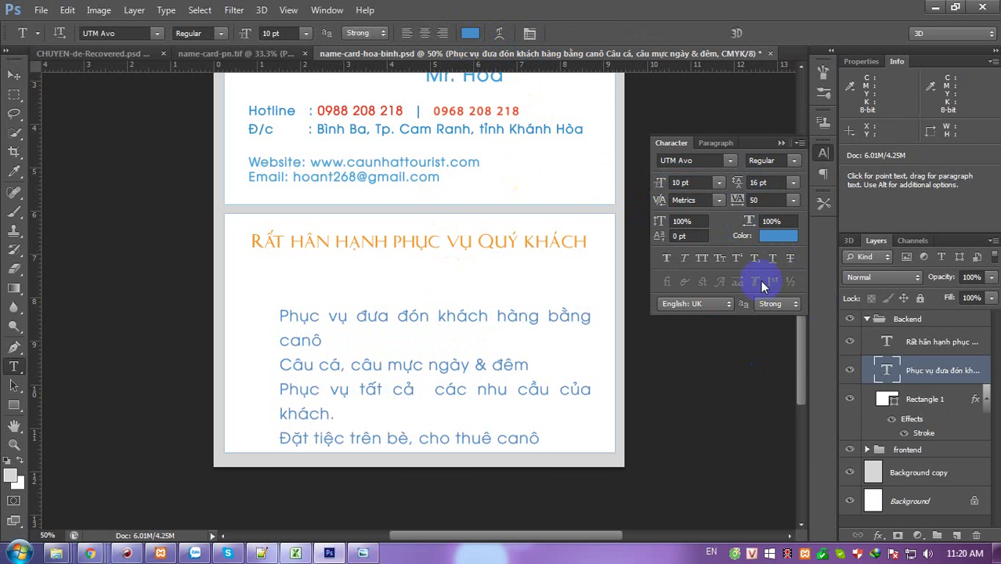
# Step: Widen the list's text box so each line fits, and shift the list left
pyautogui.click(330, 347)
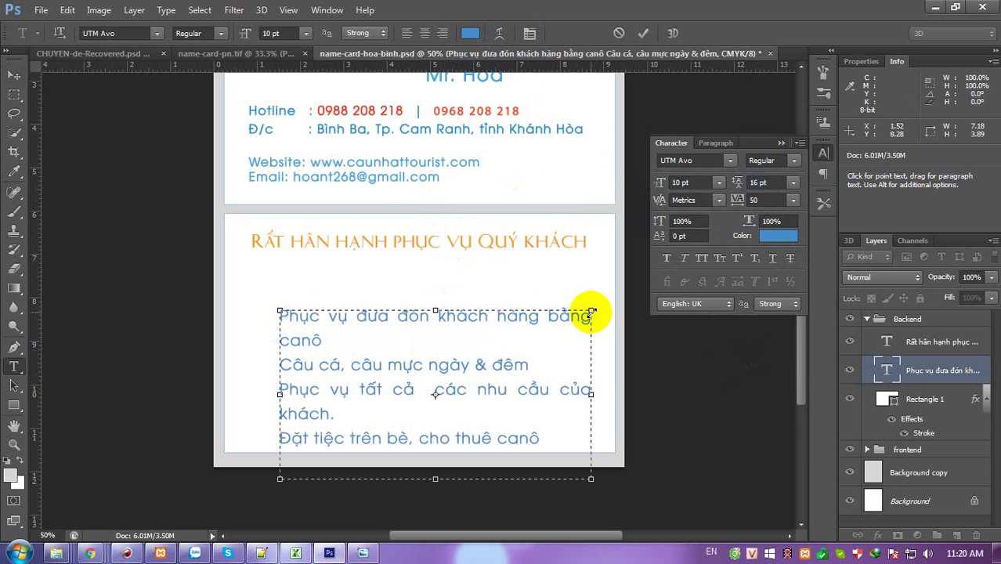
pyautogui.moveTo(591, 310); pyautogui.dragTo(615, 300)
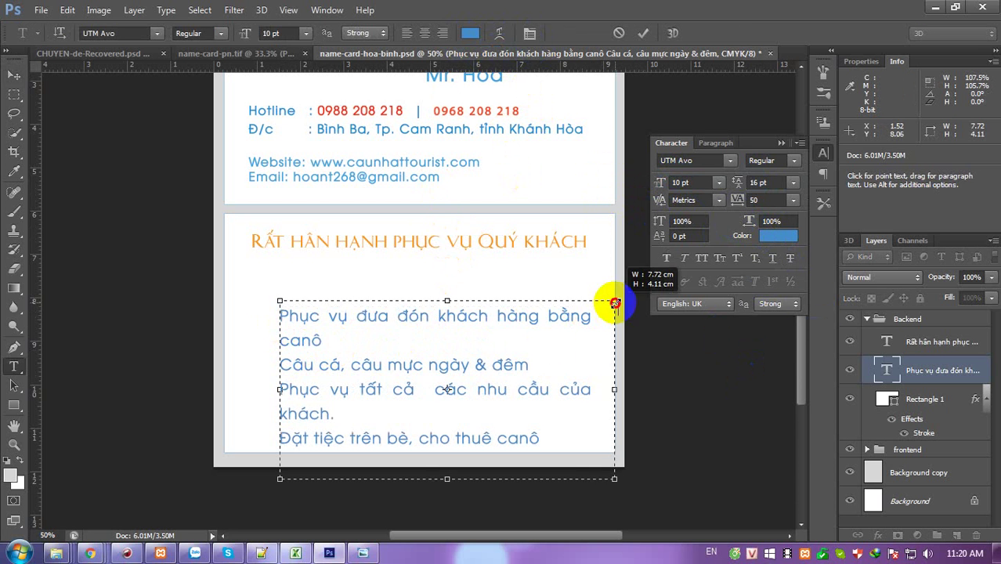
pyautogui.click(930, 374)
pyautogui.press('v')
pyautogui.moveTo(410, 348); pyautogui.dragTo(395, 348)
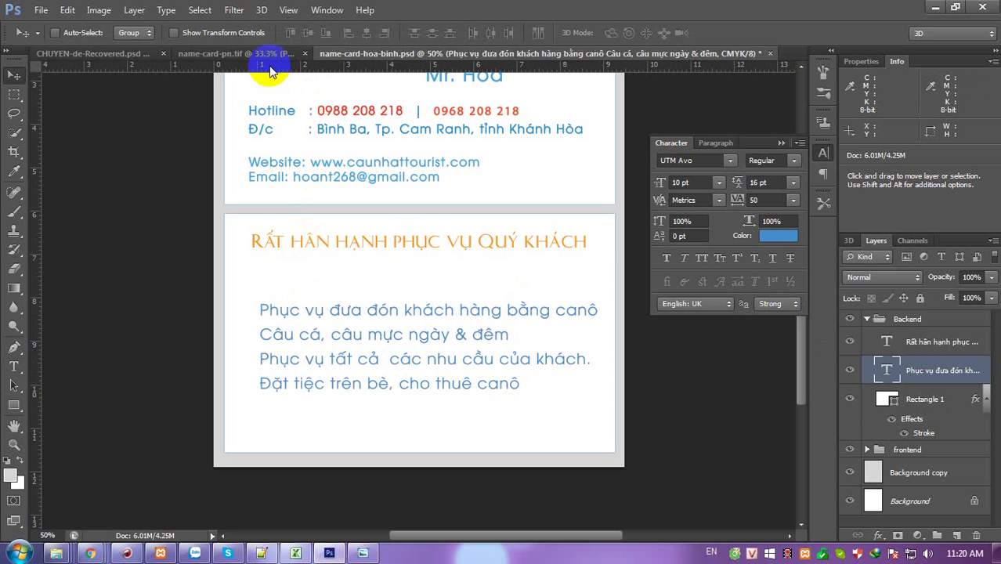
# Step: Switch to the Custom Shape tool in vector shape mode with the checkmark shape
pyautogui.press('u')
pyautogui.rightClick(11, 409)
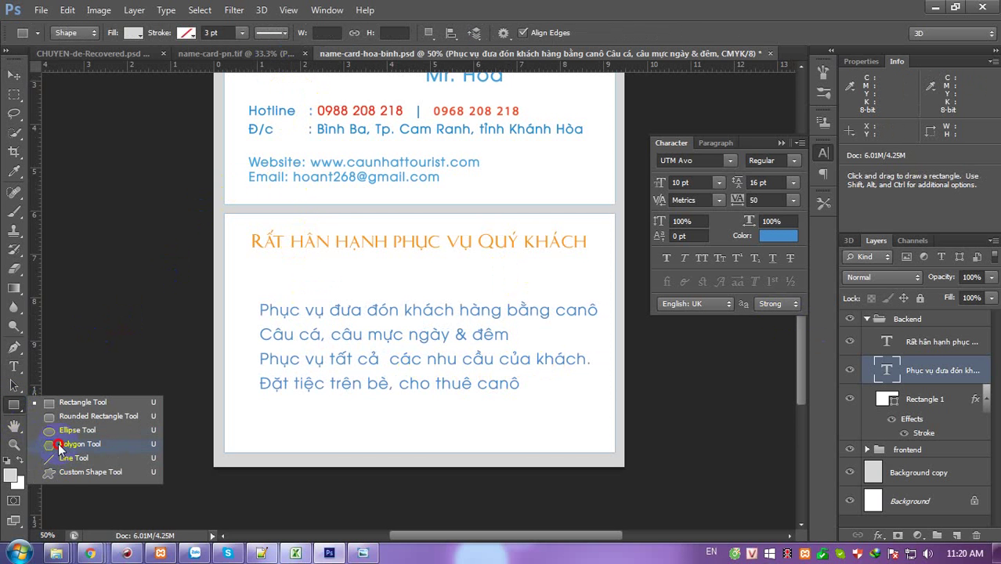
pyautogui.click(63, 403)
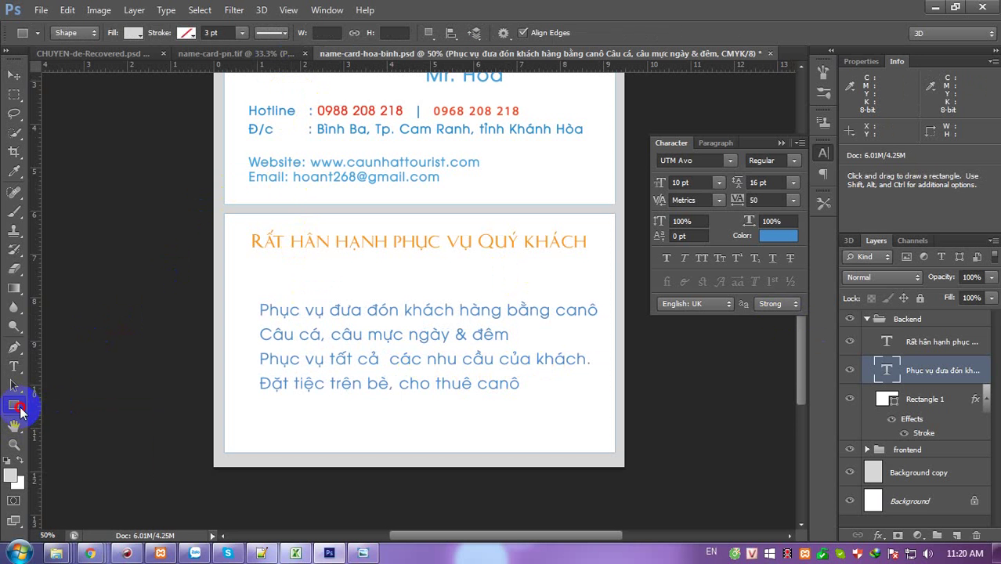
pyautogui.click(20, 410)
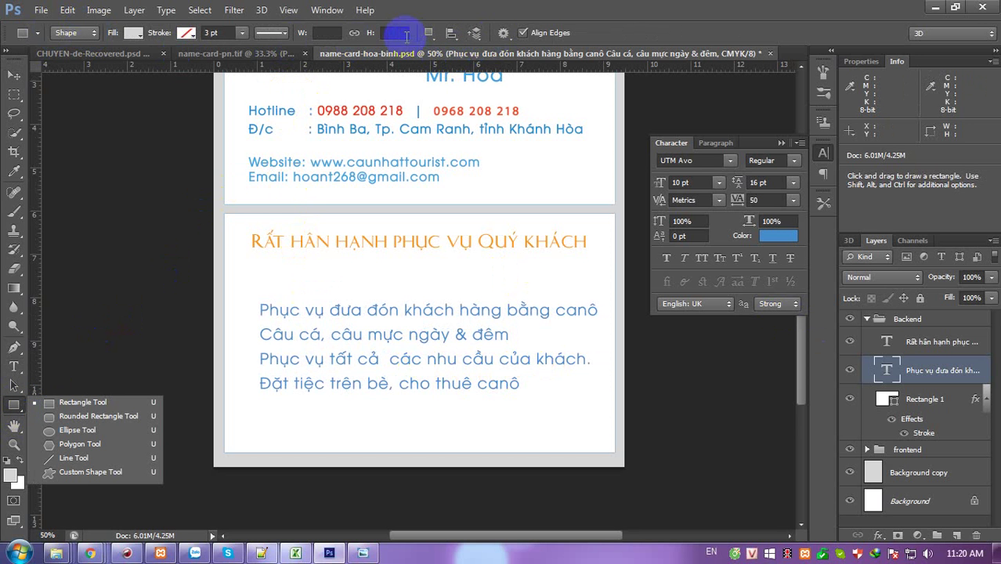
pyautogui.click(91, 34)
pyautogui.click(90, 41)
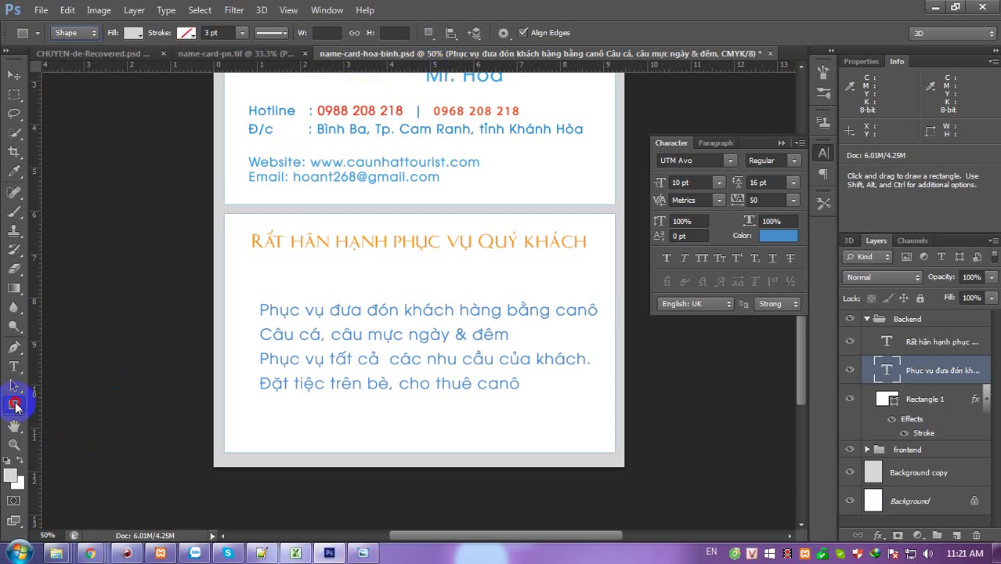
pyautogui.rightClick(14, 405)
pyautogui.click(61, 474)
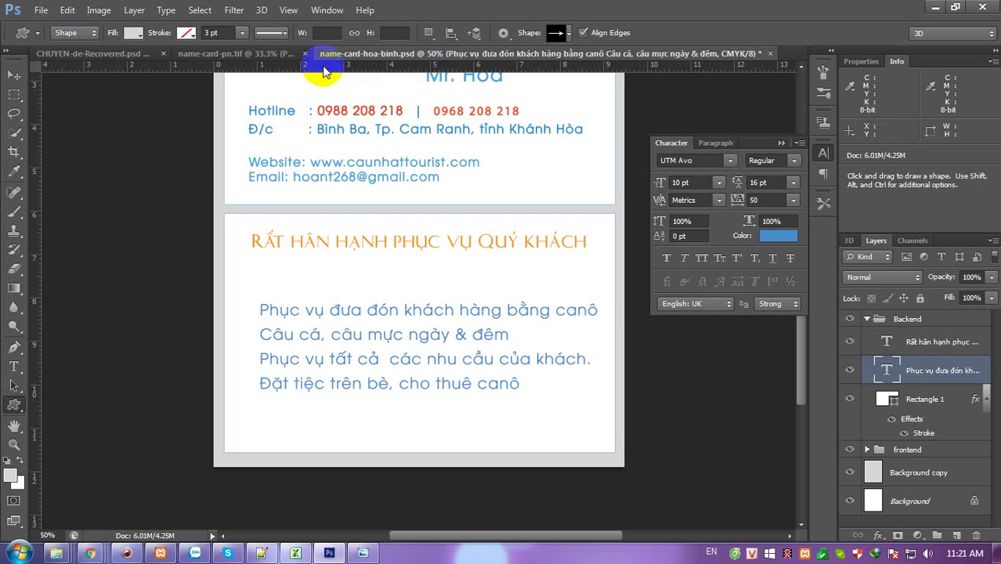
pyautogui.click(571, 35)
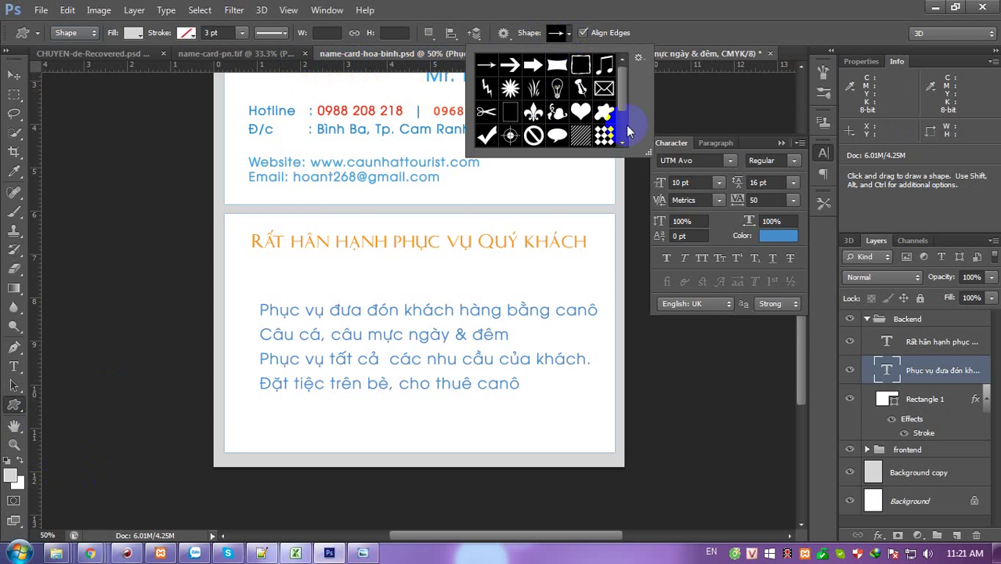
pyautogui.moveTo(626, 96); pyautogui.dragTo(627, 123)
pyautogui.click(481, 92)
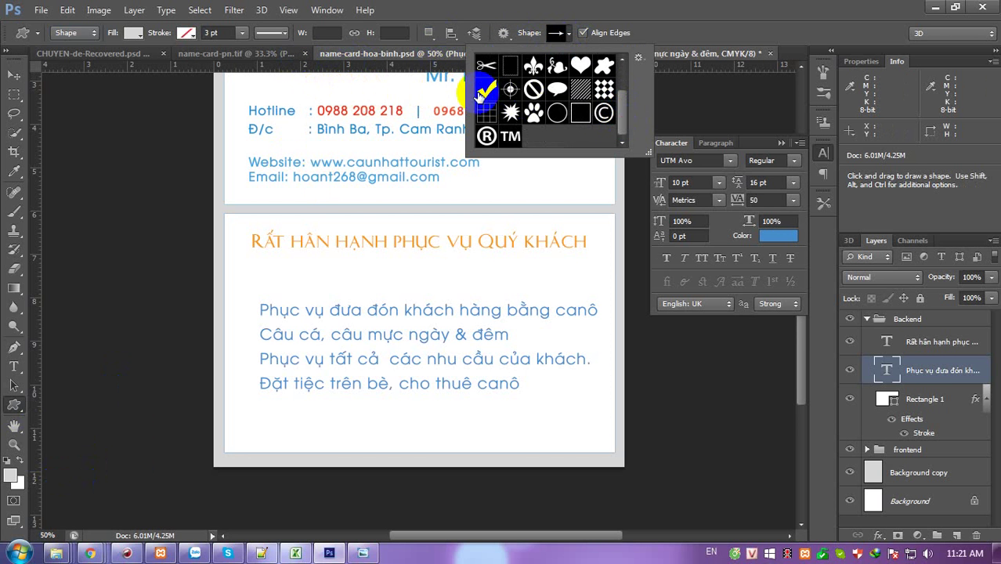
pyautogui.click(485, 91)
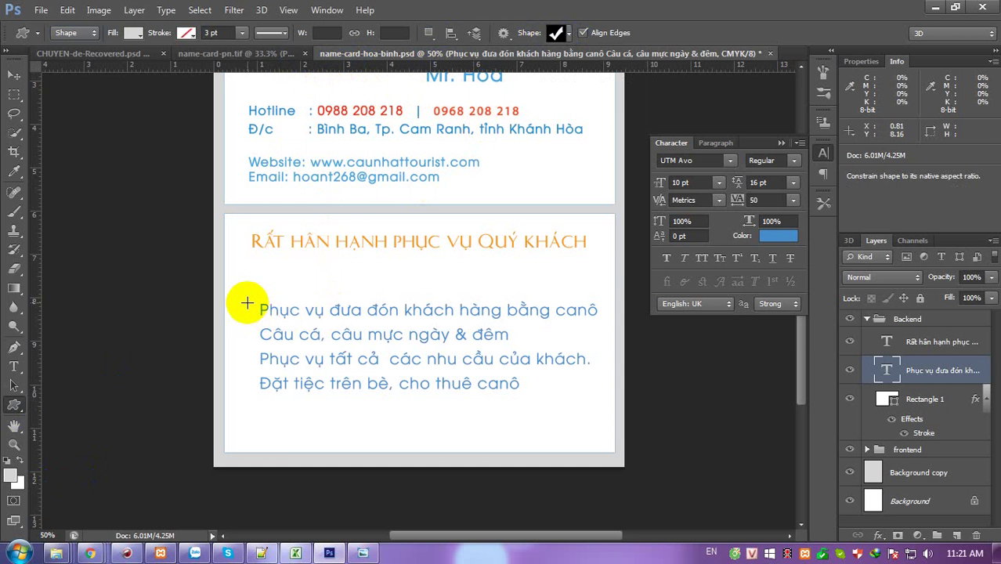
# Step: Draw a small checkmark in the heading's orange before the first service line
pyautogui.click(11, 475)
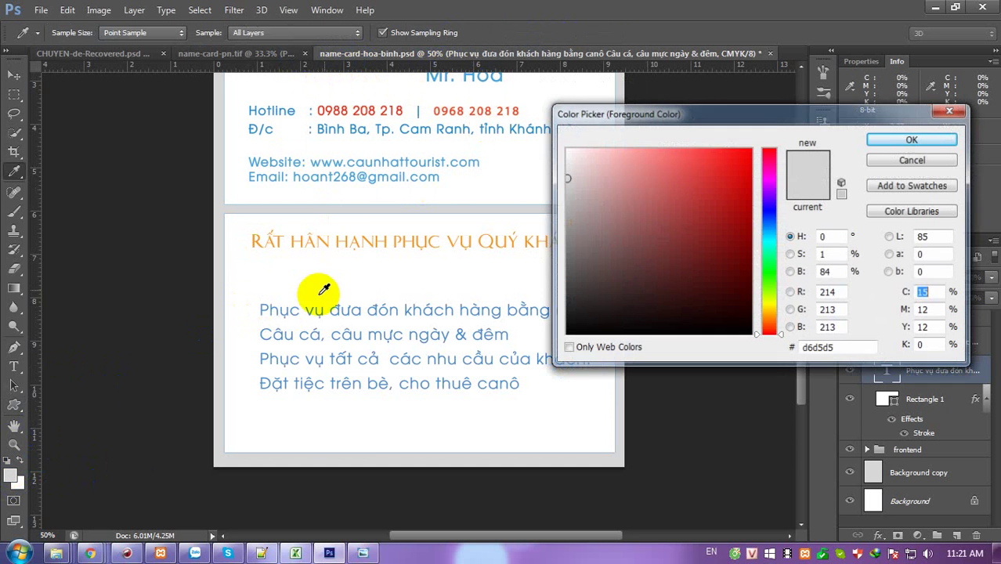
pyautogui.click(314, 231)
pyautogui.click(873, 139)
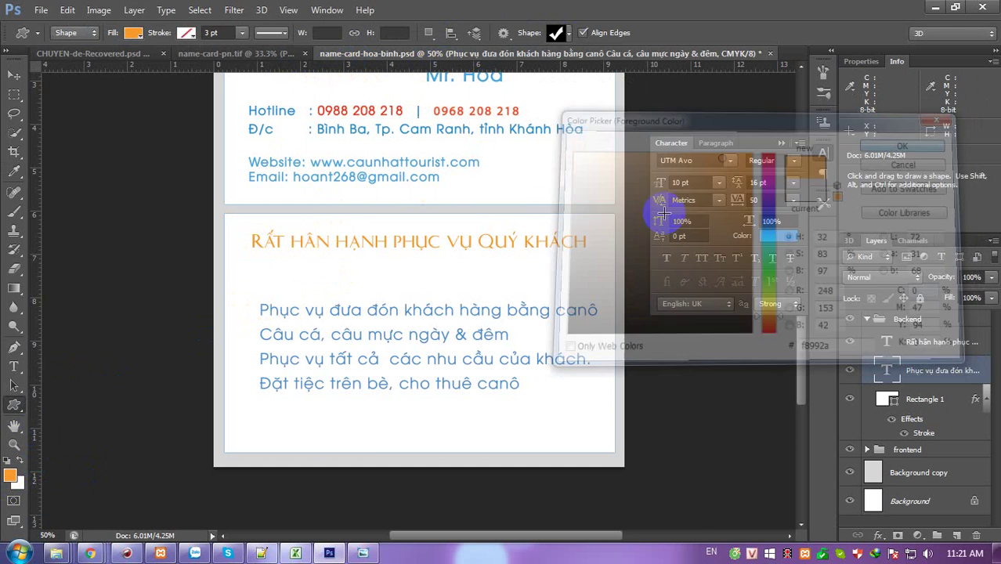
pyautogui.moveTo(249, 306); pyautogui.dragTo(255, 319)
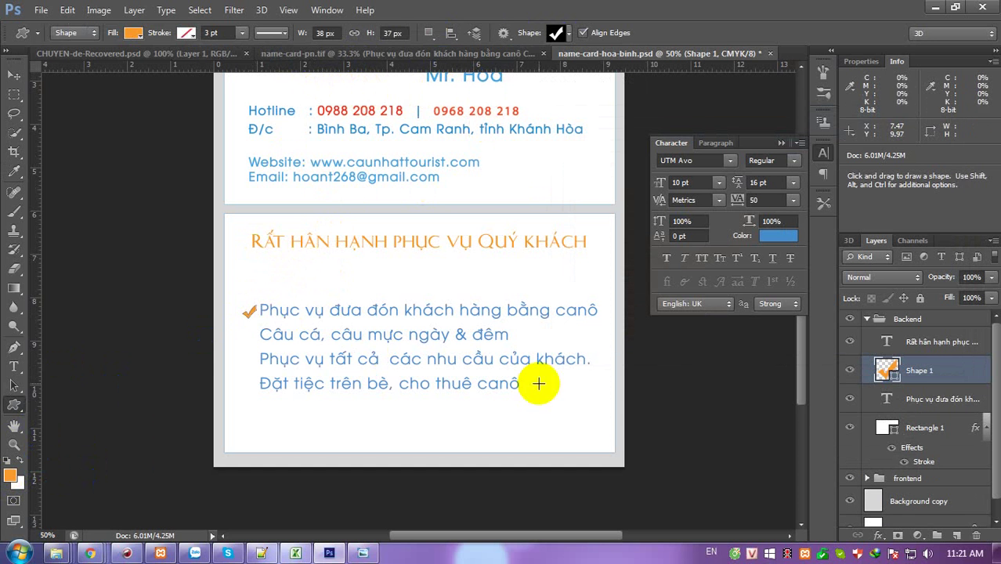
# Step: Duplicate the checkmark for the second, third and fourth service lines
pyautogui.hotkey('ctrl', '+')
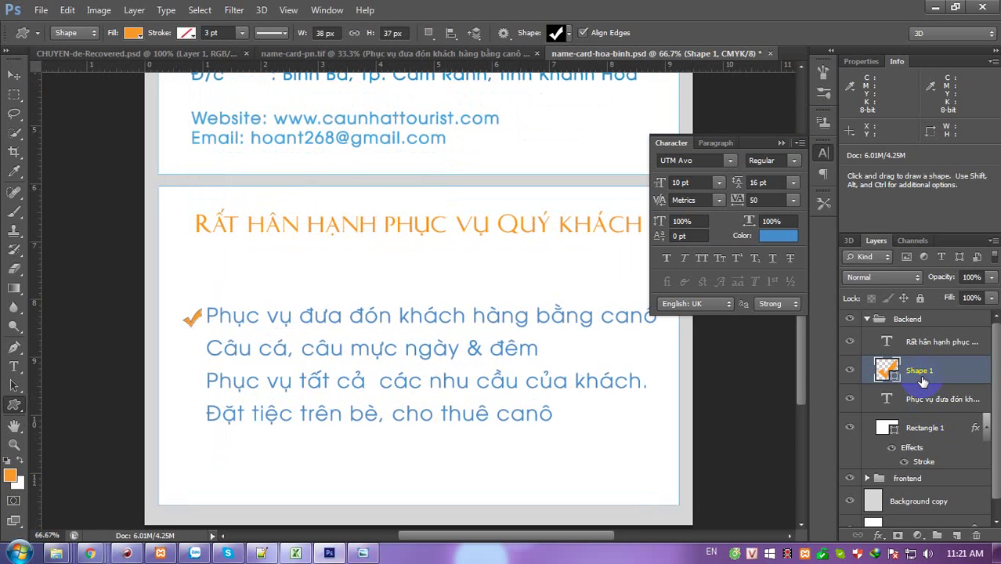
pyautogui.press('v')
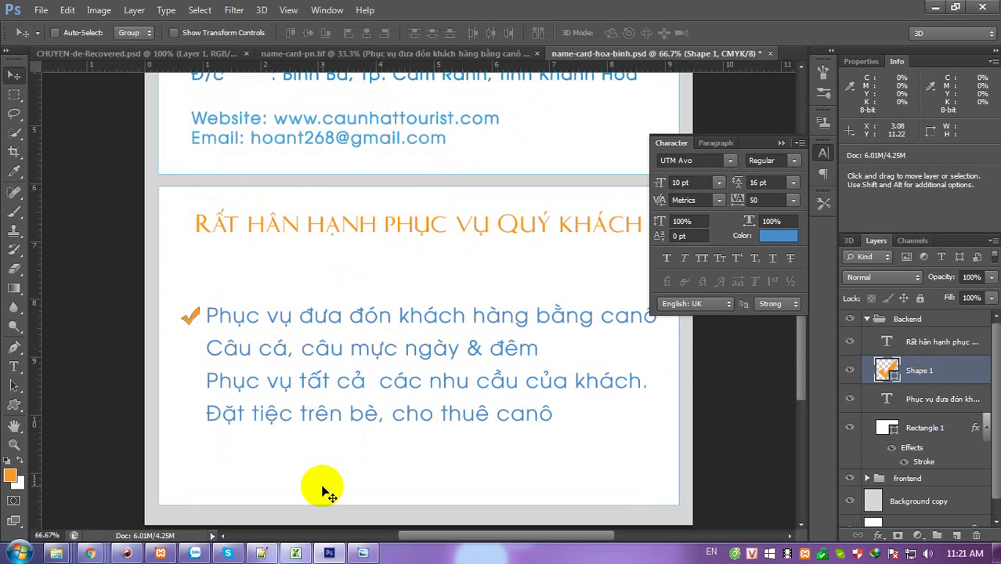
pyautogui.hotkey('ctrl', 'j')
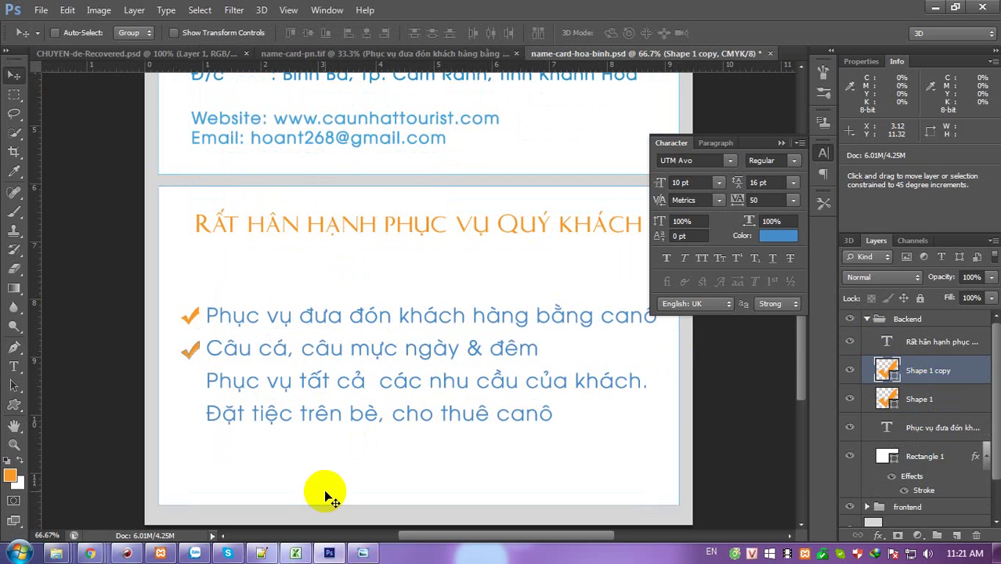
pyautogui.hotkey('ctrl', 'j')
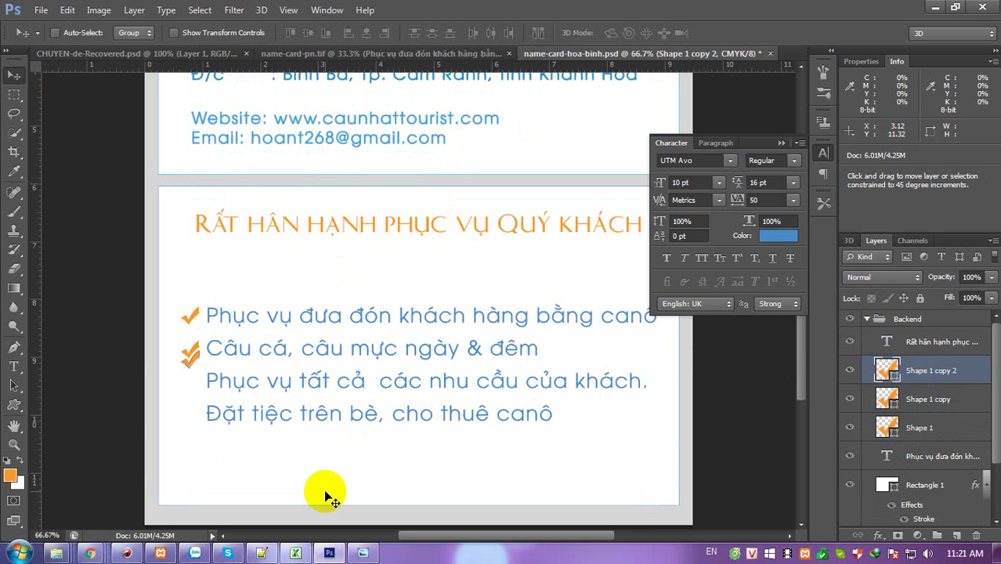
pyautogui.hotkey('ctrl', 'j')
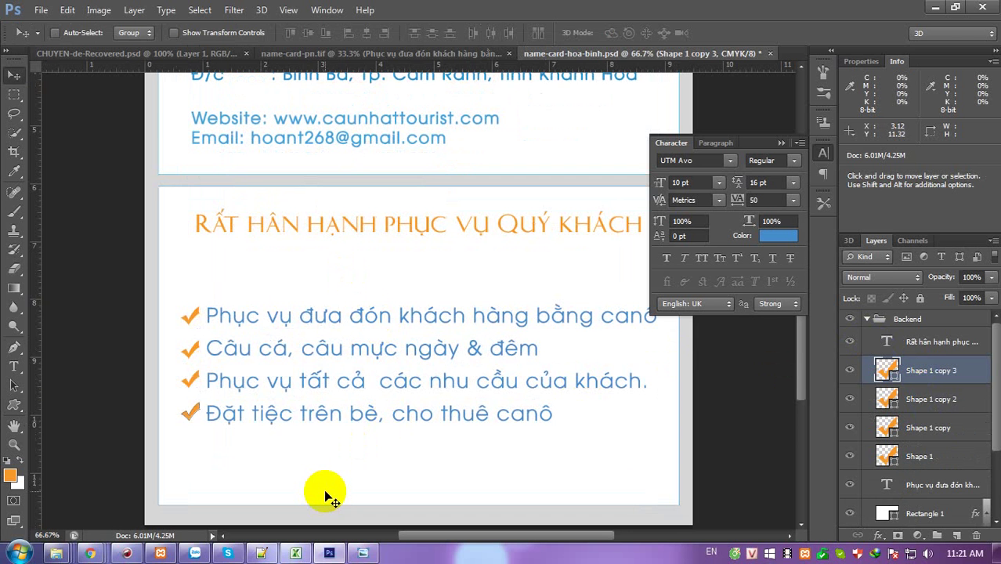
# Step: Select the orange heading's text layer and nudge it lower
pyautogui.hotkey('ctrl', '-')
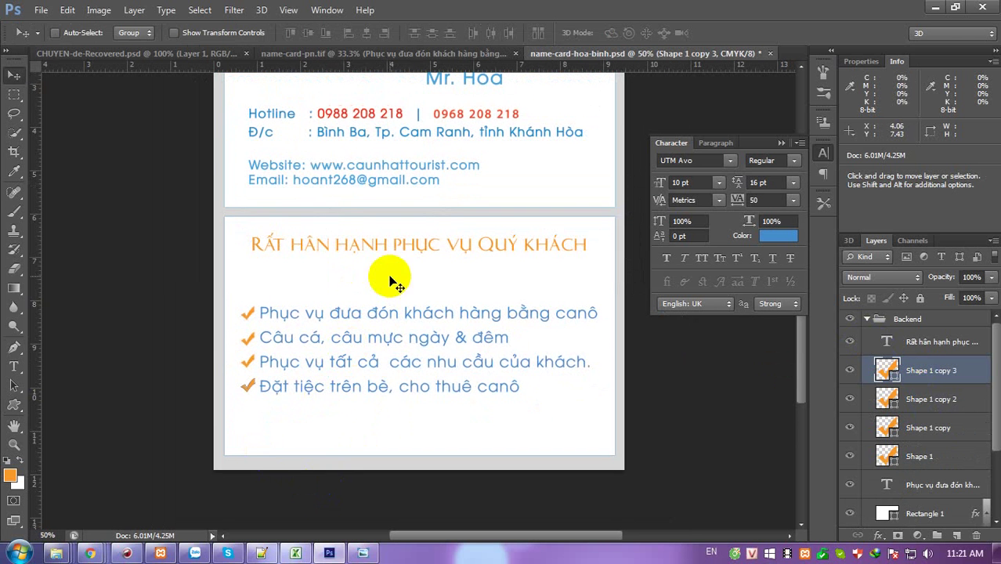
pyautogui.hotkey('ctrl', '-')
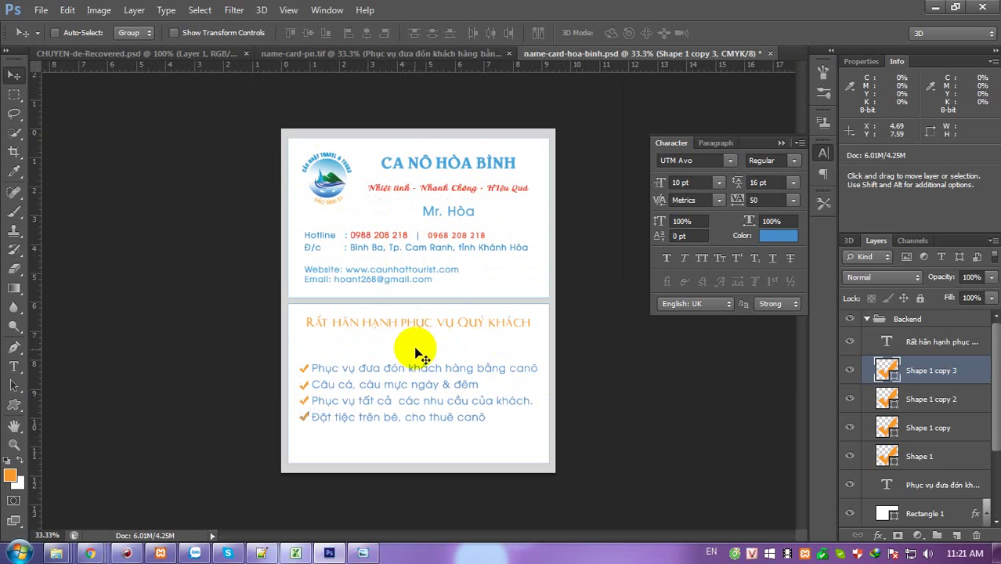
pyautogui.rightClick(412, 326)
pyautogui.click(443, 351)
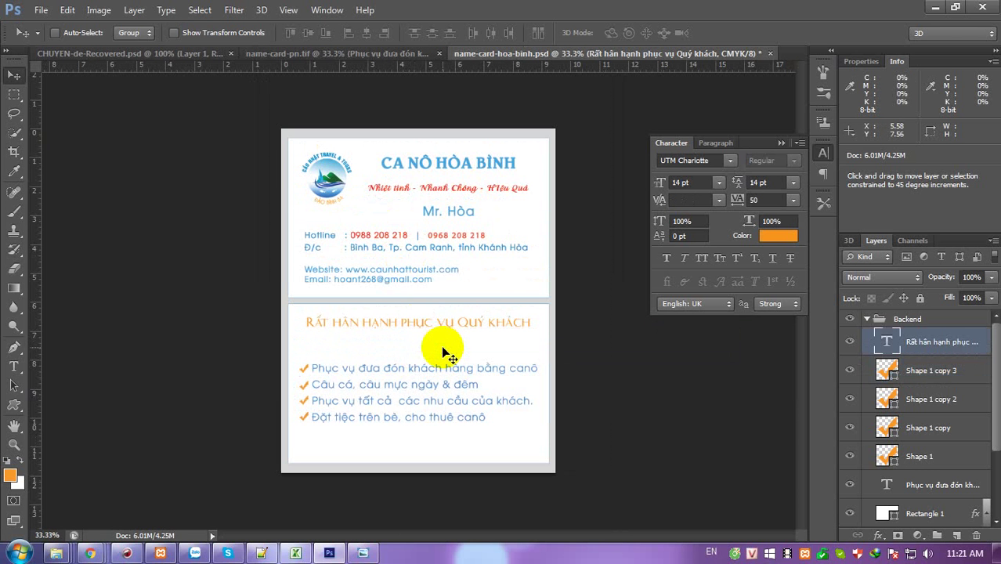
pyautogui.hotkey('shift', 'Down')
pyautogui.hotkey('shift', 'Down')
pyautogui.hotkey('shift', 'Down')
pyautogui.hotkey('shift', 'Down')
pyautogui.hotkey('shift', 'Down')
pyautogui.hotkey('shift', 'Down')
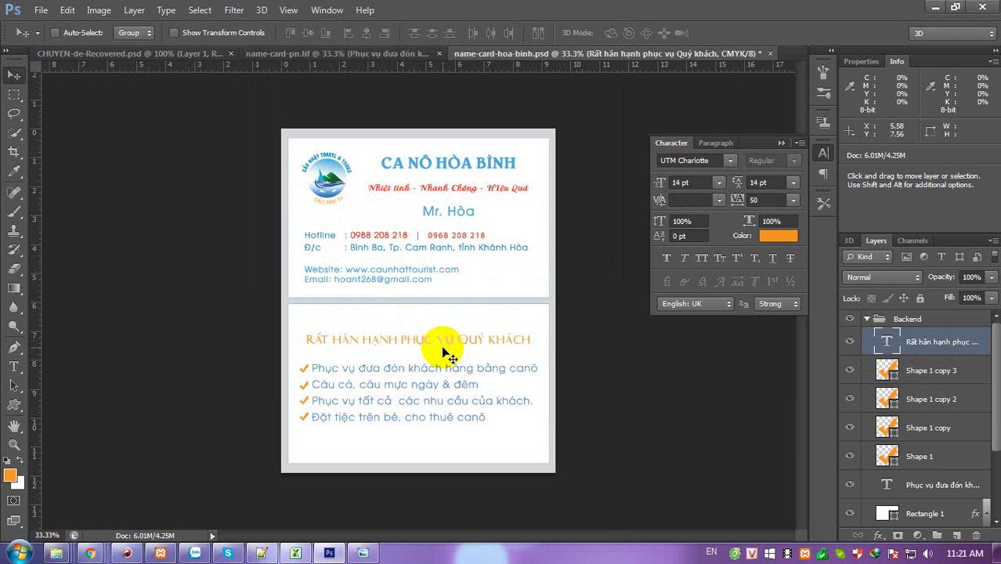
pyautogui.hotkey('ctrl', '-')
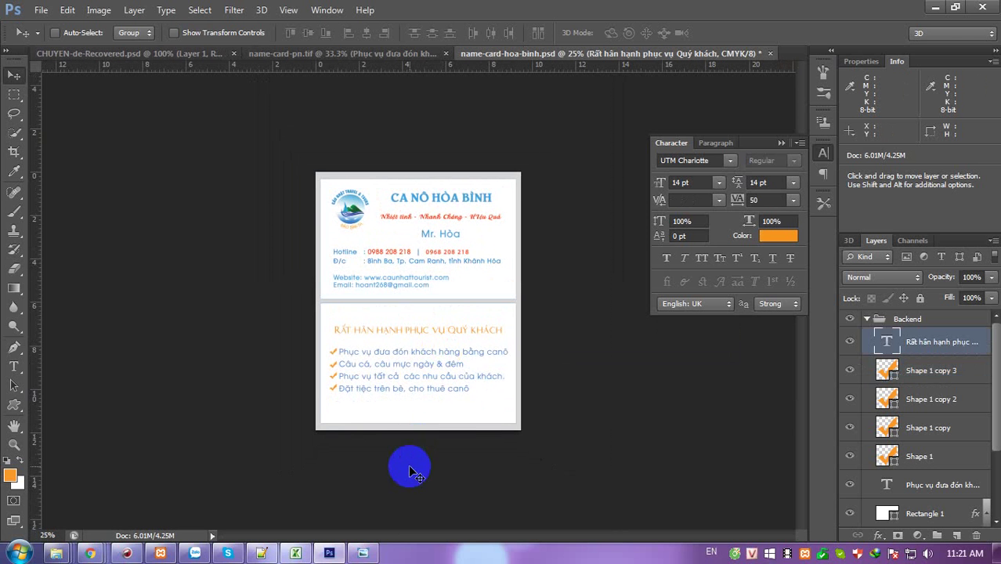
# Step: Marquee a thin strip along the bottom edge of the card's back
pyautogui.hotkey('ctrl', '+')
pyautogui.scroll(-3, 870, 429)
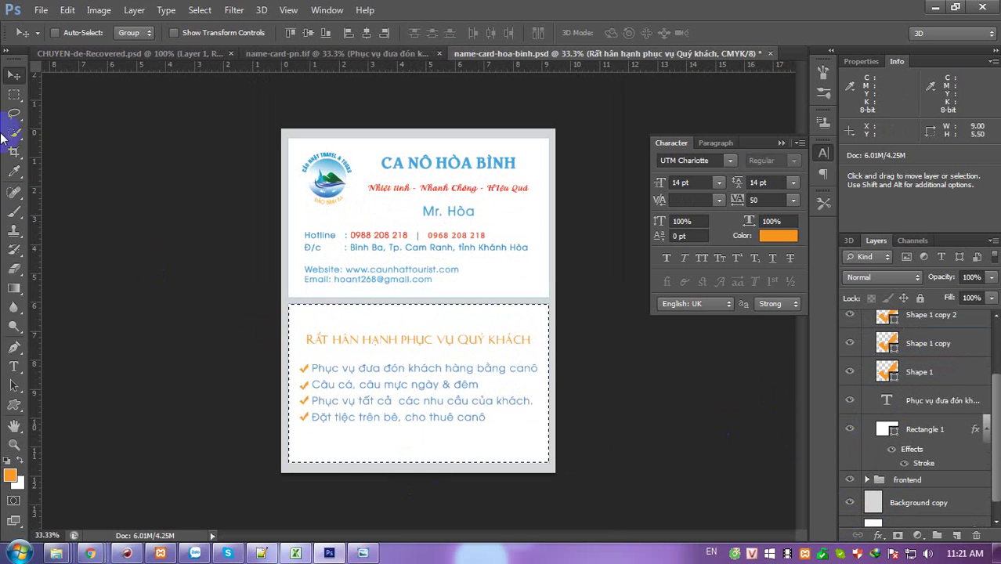
pyautogui.click(16, 94)
pyautogui.moveTo(192, 286); pyautogui.dragTo(649, 451)
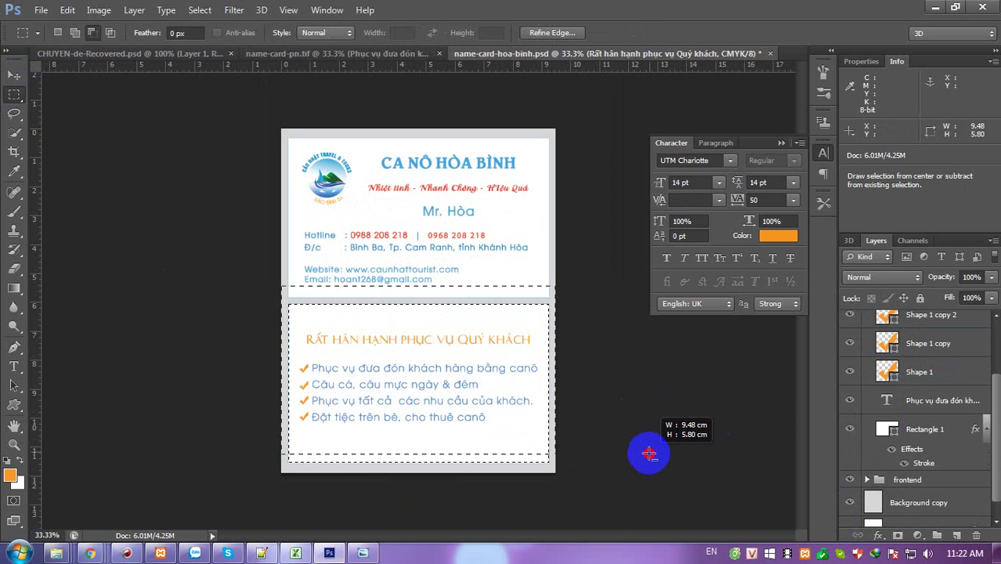
pyautogui.moveTo(649, 452); pyautogui.dragTo(655, 462)
pyautogui.hotkey('ctrl', '+')
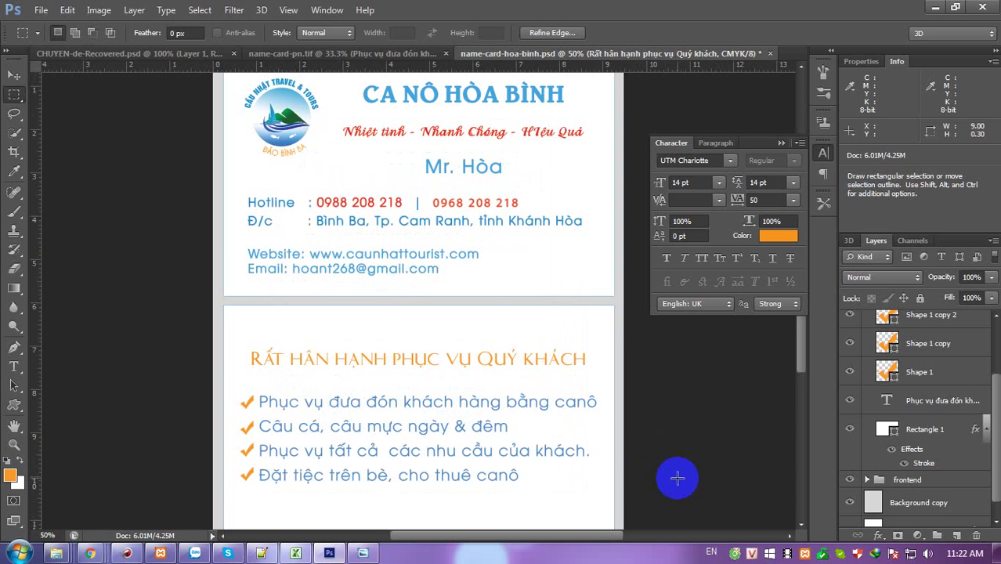
pyautogui.moveTo(542, 360); pyautogui.dragTo(387, 186)
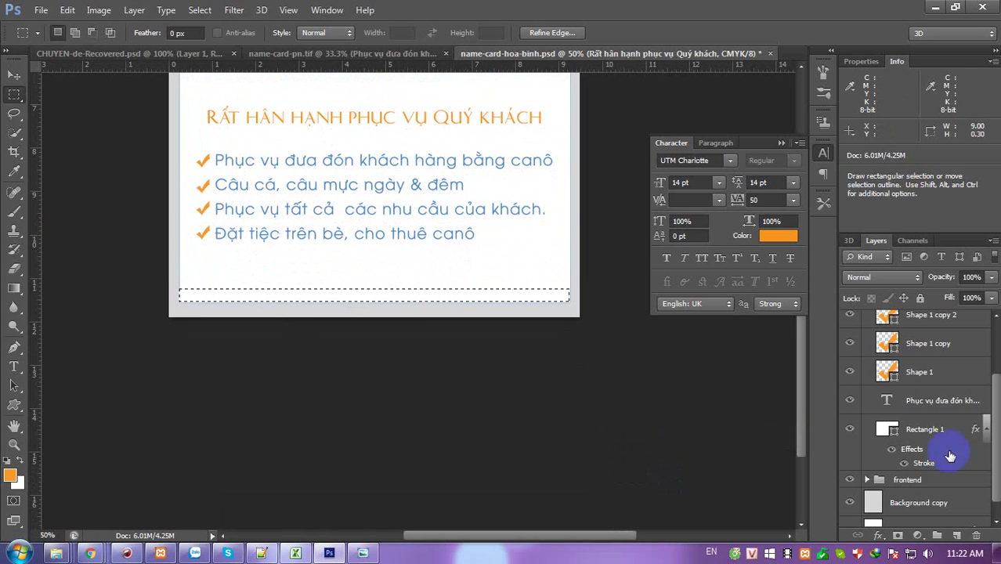
# Step: Fill the strip with orange on a new layer above Rectangle 1
pyautogui.click(920, 429)
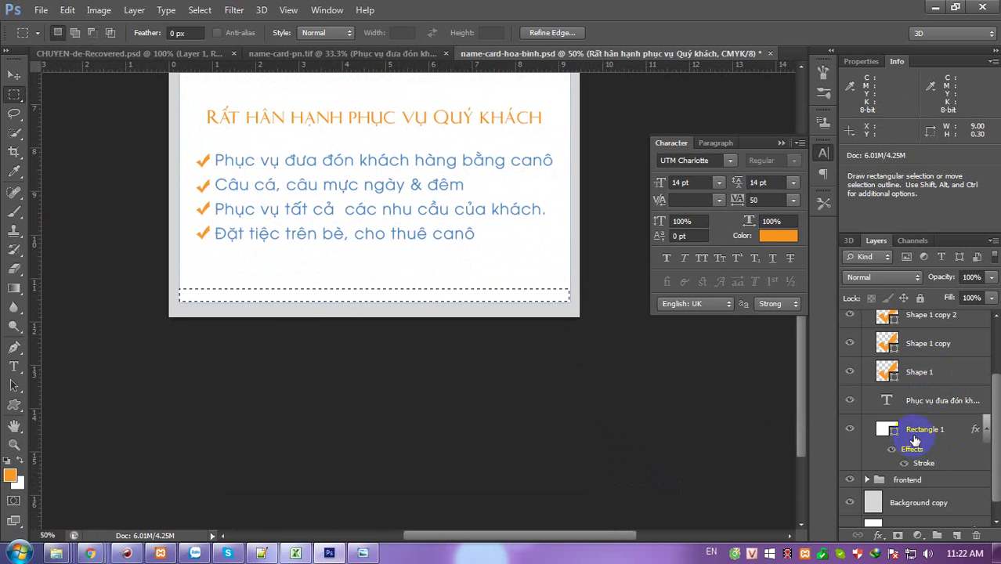
pyautogui.click(961, 538)
pyautogui.hotkey('alt', 'BackSpace')
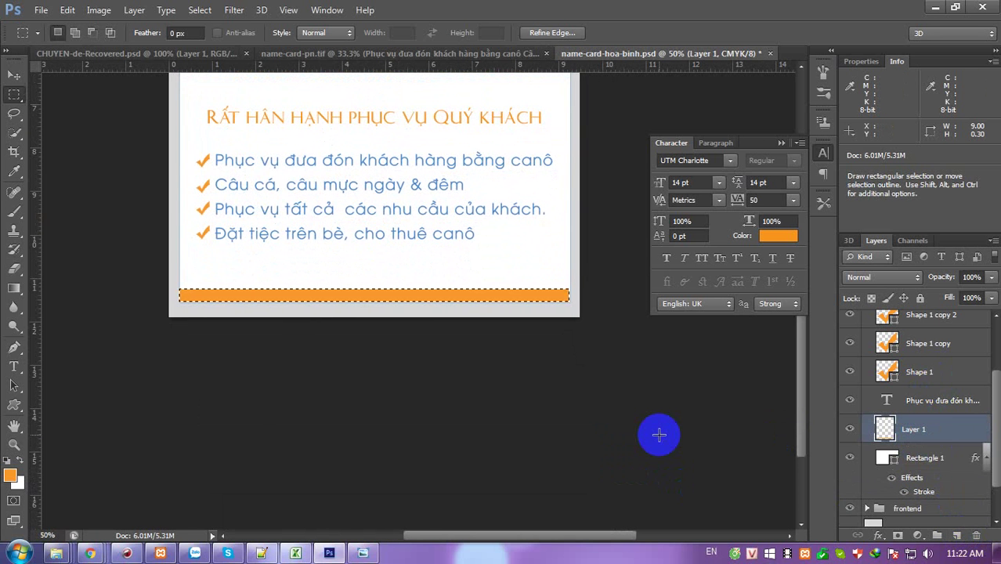
pyautogui.hotkey('ctrl', 'd')
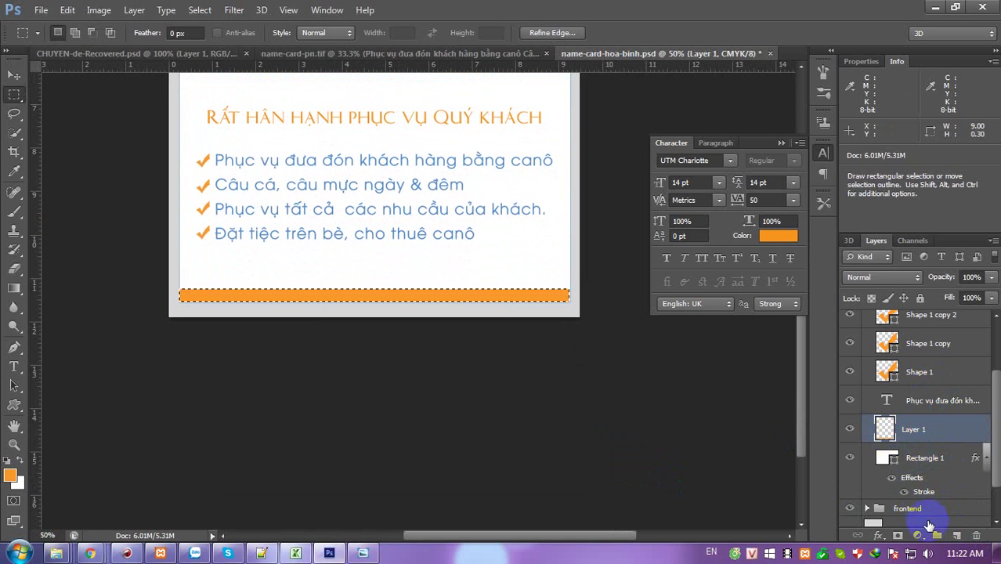
# Step: Fill the strip on another new layer with the list-text blue (#458ecc)
pyautogui.click(956, 534)
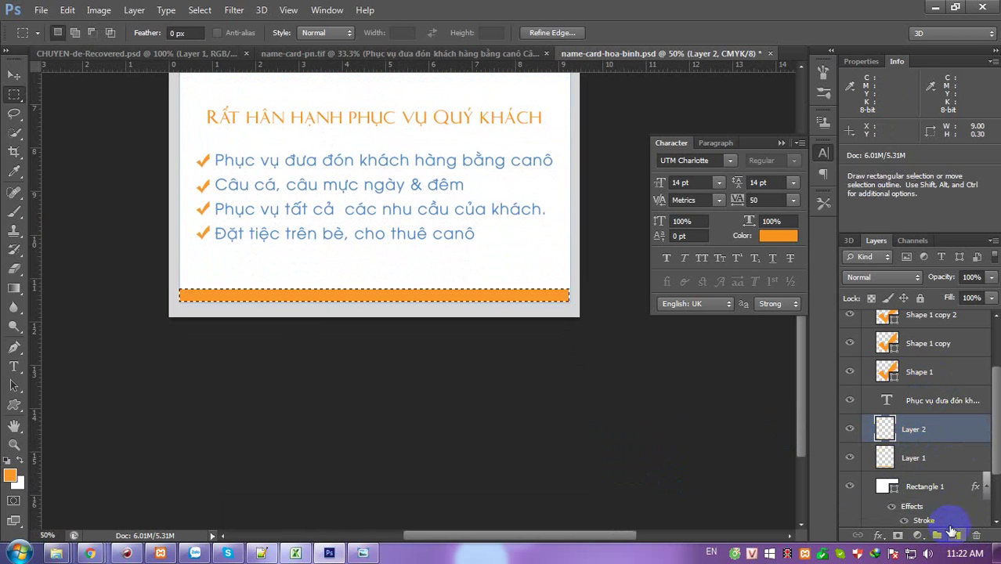
pyautogui.click(10, 475)
pyautogui.click(287, 160)
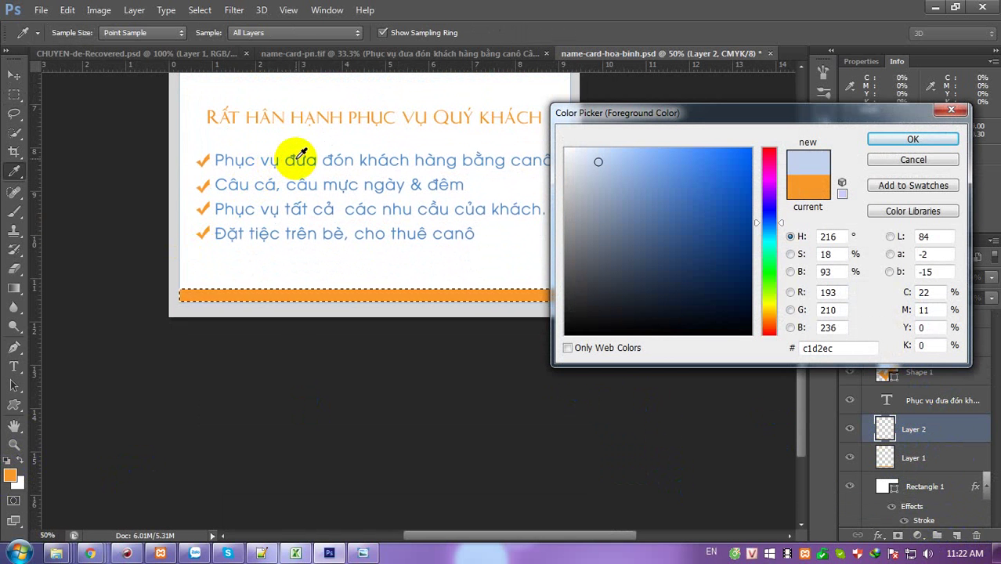
pyautogui.click(296, 156)
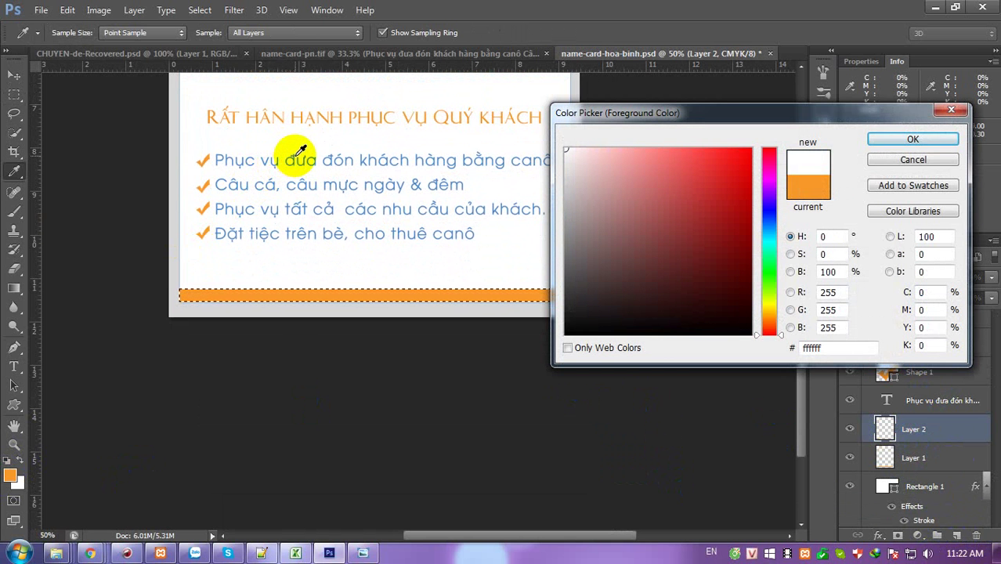
pyautogui.click(295, 156)
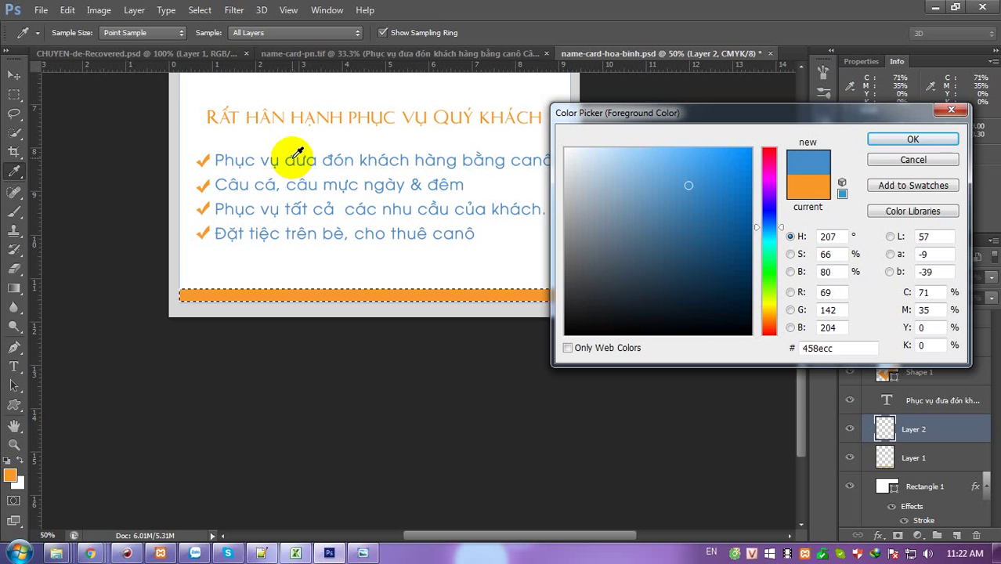
pyautogui.press('Return')
pyautogui.hotkey('alt', 'BackSpace')
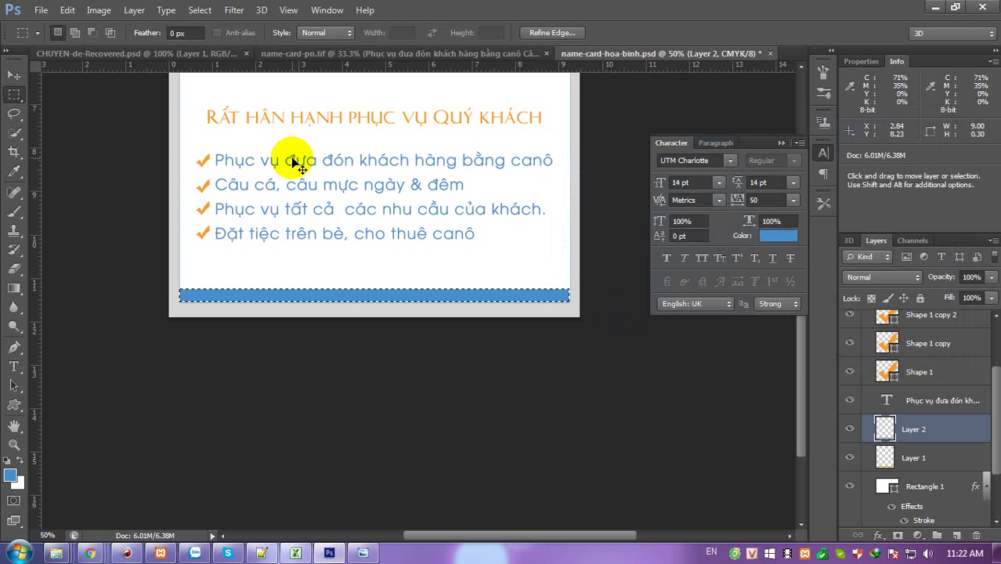
pyautogui.hotkey('ctrl', 'd')
pyautogui.scroll(1, 371, 202)
pyautogui.scroll(1, 401, 230)
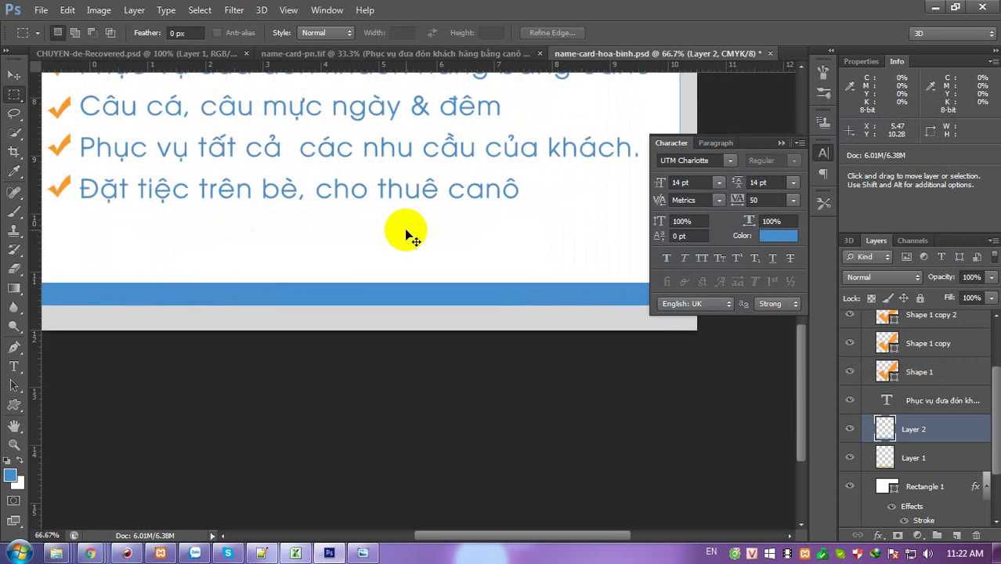
pyautogui.scroll(1, 404, 228)
# Step: Cut a slanted gap across the bottom bar using a pen-path selection on both bar layers
pyautogui.press('p')
pyautogui.hscroll(2, 412, 257)
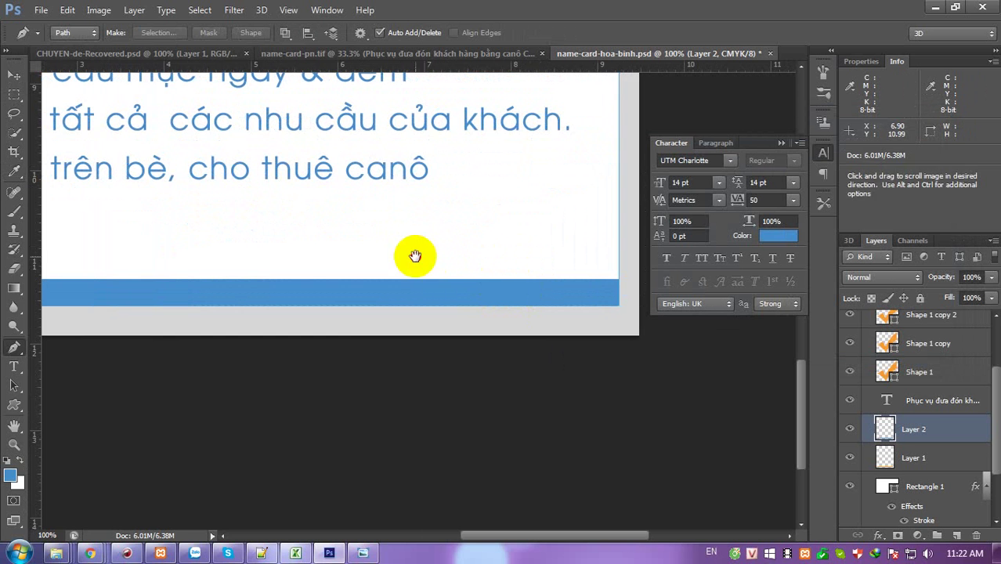
pyautogui.click(367, 263)
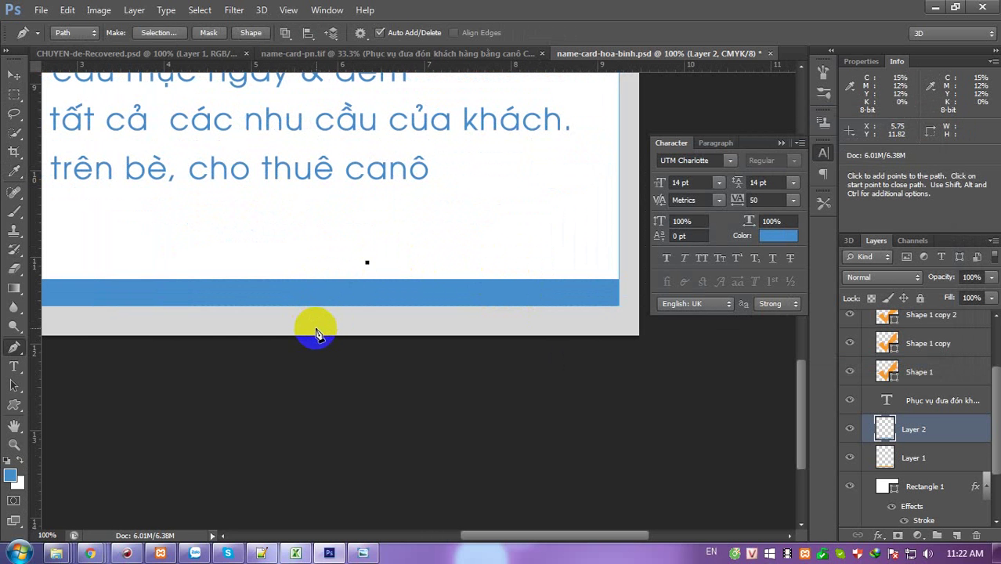
pyautogui.moveTo(342, 331); pyautogui.dragTo(343, 329)
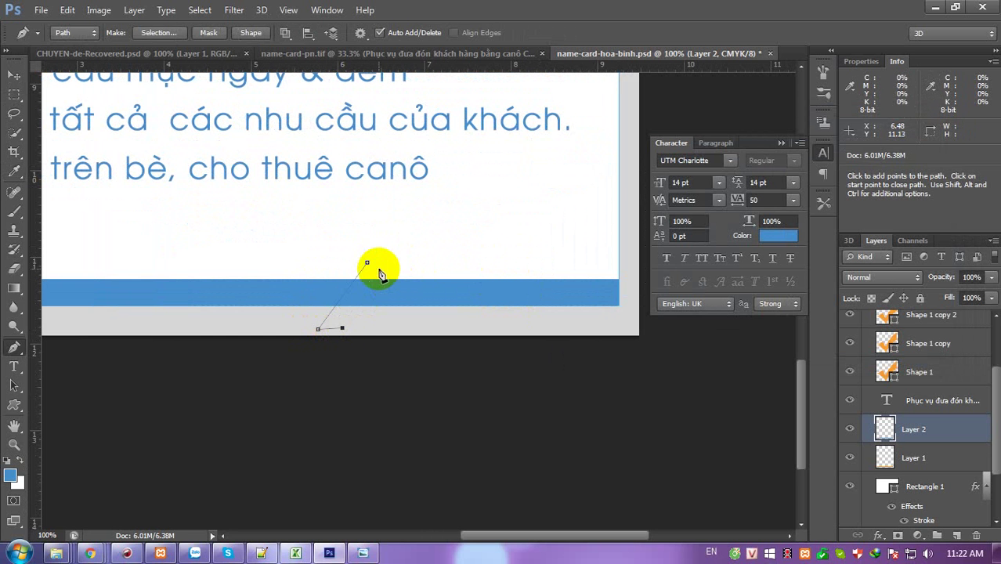
pyautogui.click(384, 269)
pyautogui.hotkey('ctrl', 'Return')
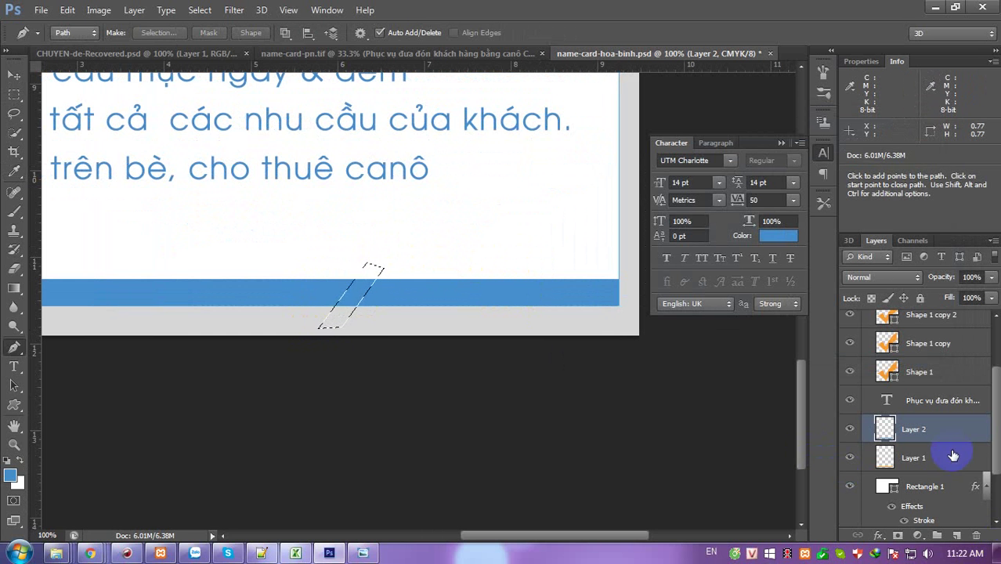
pyautogui.click(916, 458)
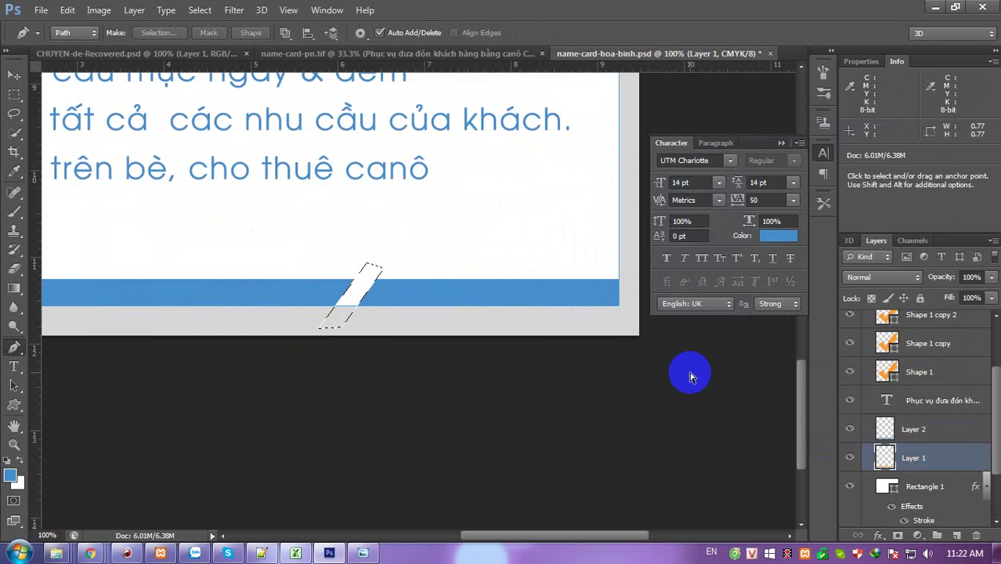
pyautogui.click(875, 429)
# Step: Marquee the bar right of the gap and fill it orange
pyautogui.press('m')
pyautogui.click(350, 311)
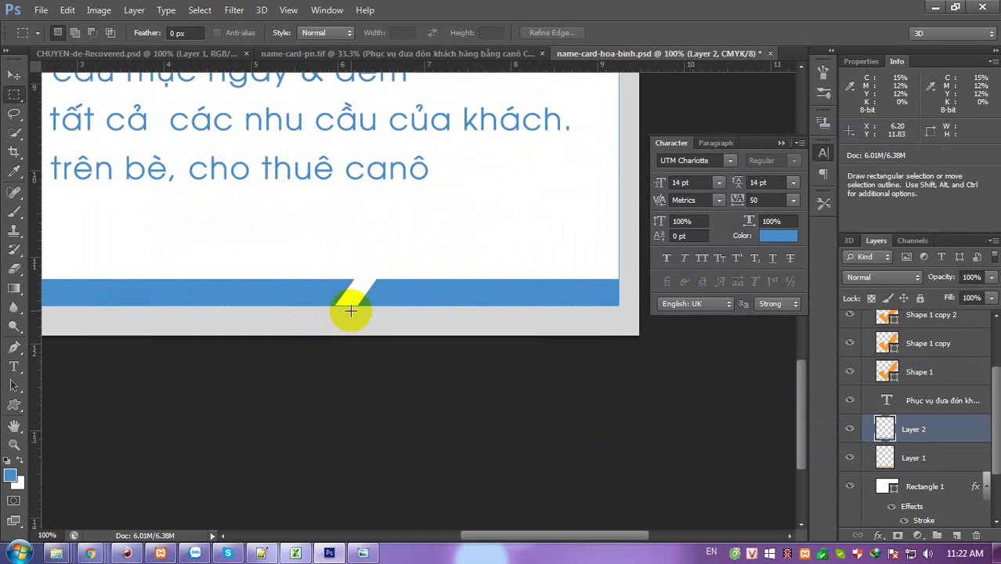
pyautogui.moveTo(354, 259); pyautogui.dragTo(663, 387)
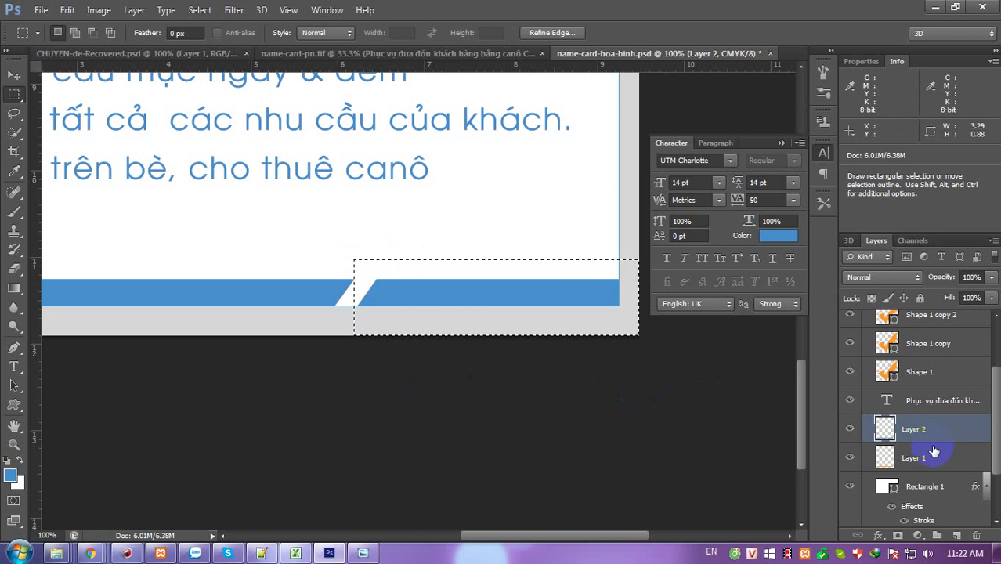
pyautogui.hotkey('ctrl', 'BackSpace')
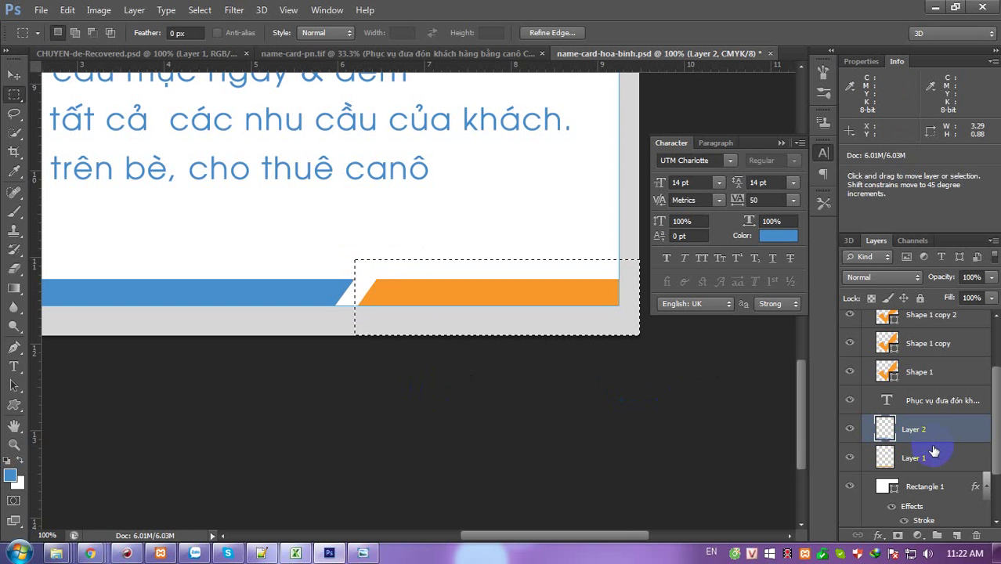
pyautogui.hotkey('ctrl', 'd')
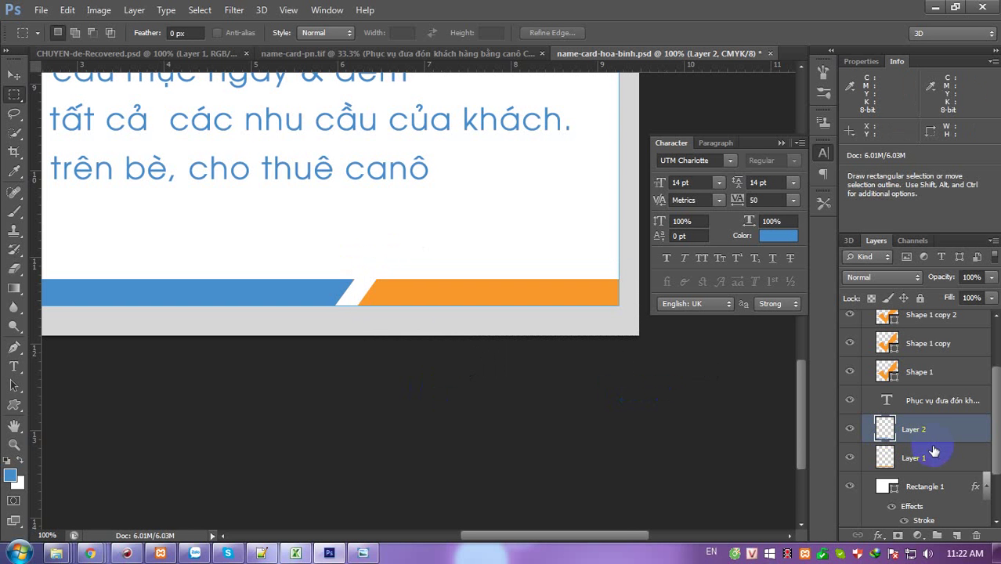
pyautogui.scroll(-2, 783, 337)
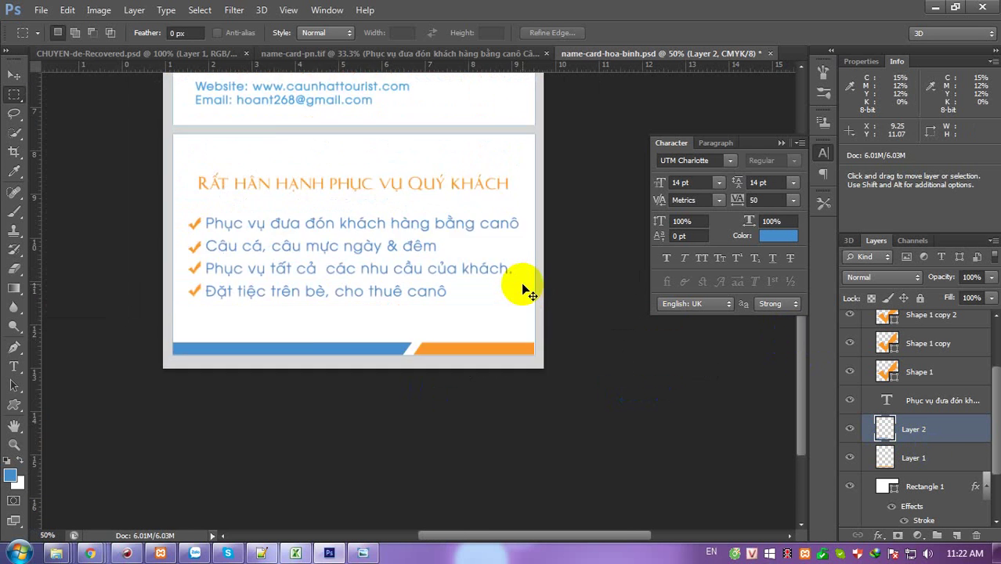
# Step: Save the card document
pyautogui.scroll(-1, 524, 289)
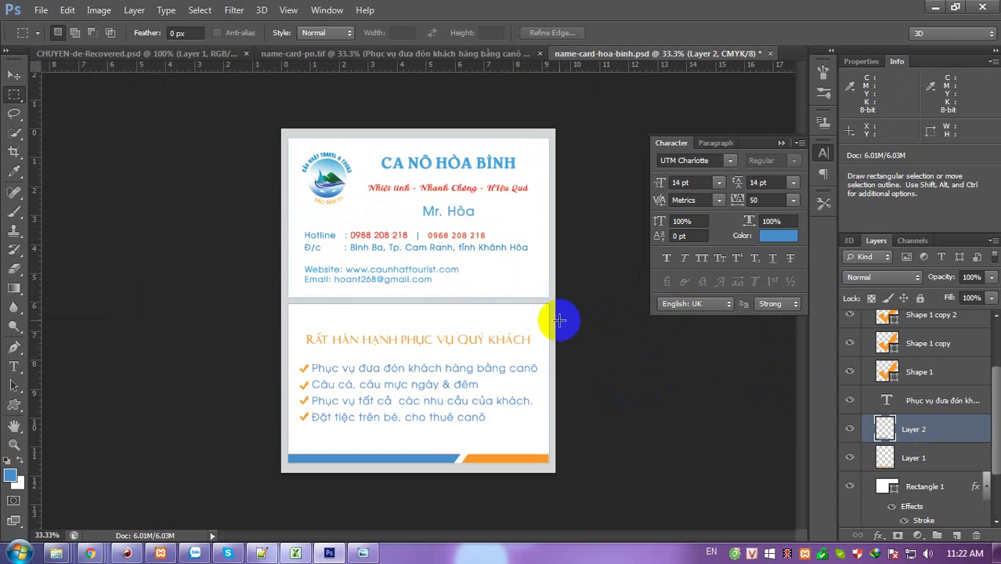
pyautogui.click(557, 348)
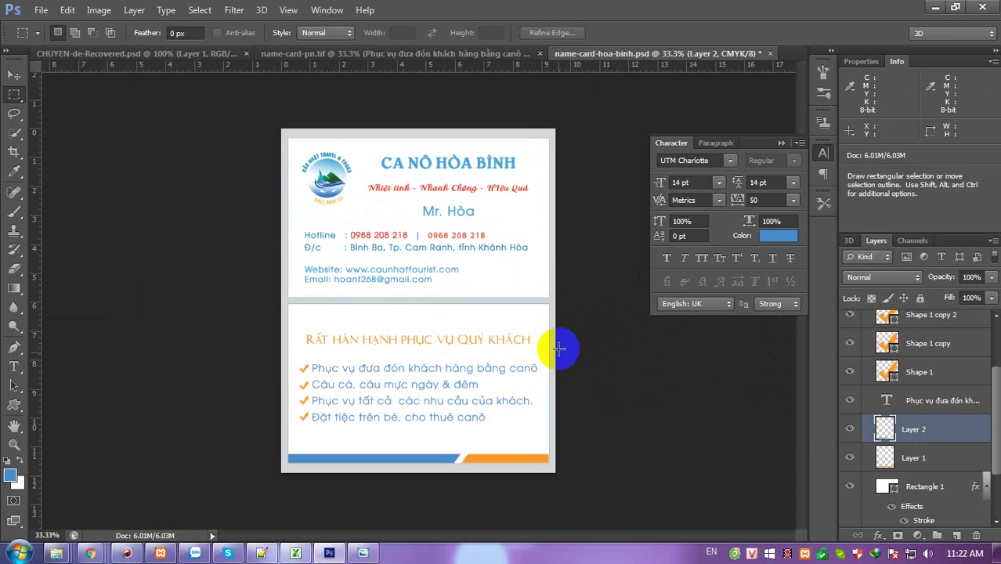
pyautogui.hotkey('ctrl', 's')
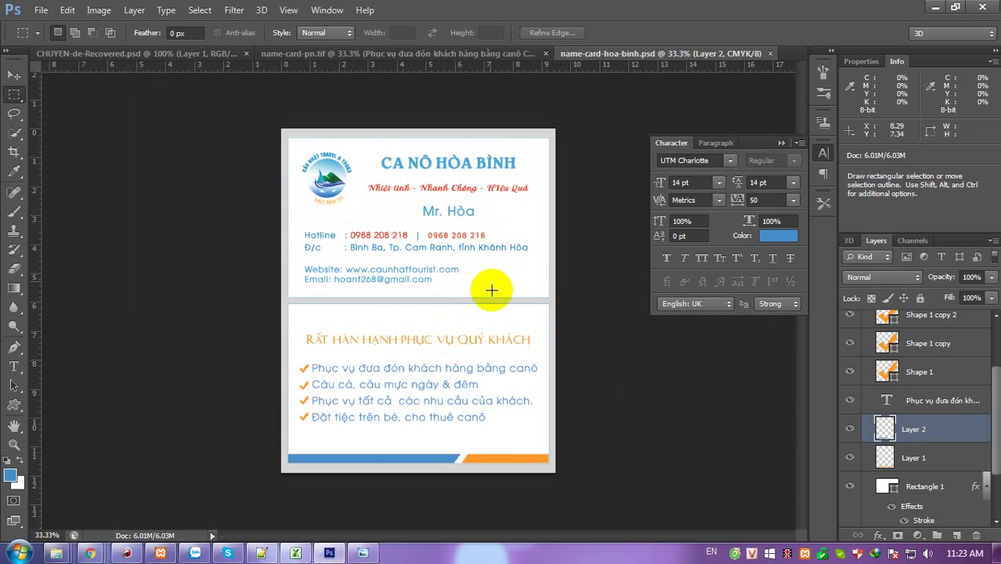
# Step: Select the red slogan layer, scale it up to about 102%, and nudge it up
pyautogui.press('Tab')
pyautogui.hotkey('ctrl', '+')
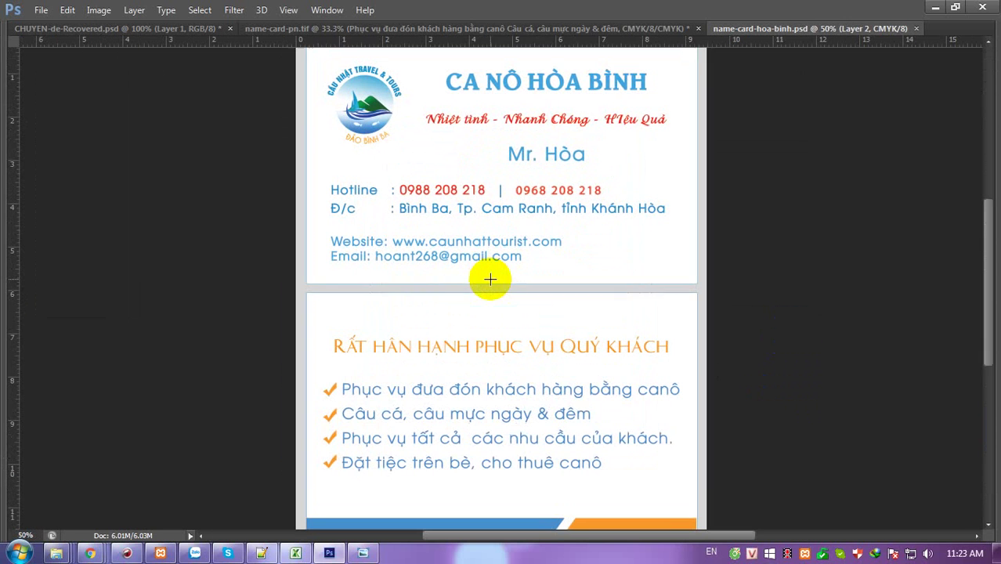
pyautogui.rightClick(546, 123)
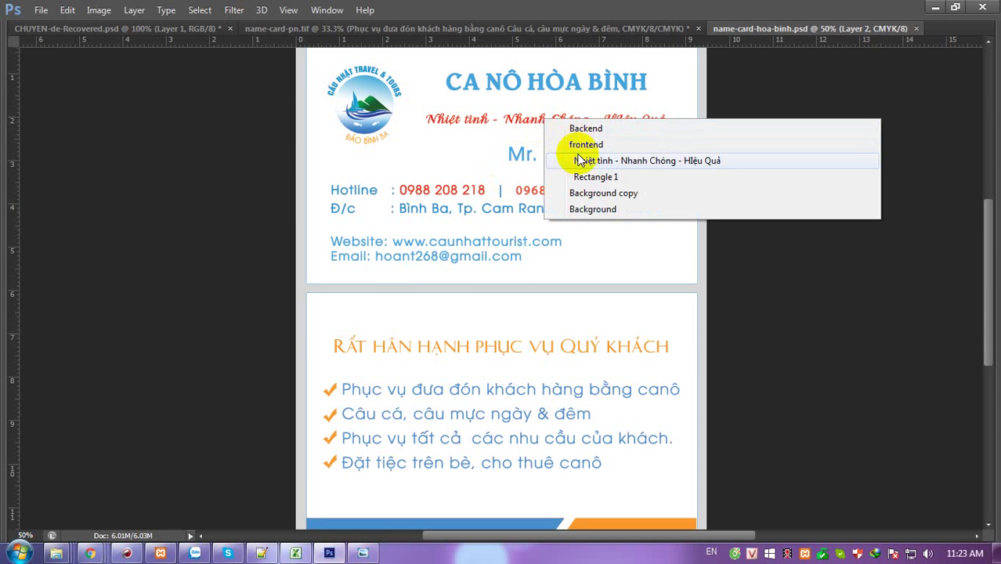
pyautogui.click(577, 156)
pyautogui.press('Tab')
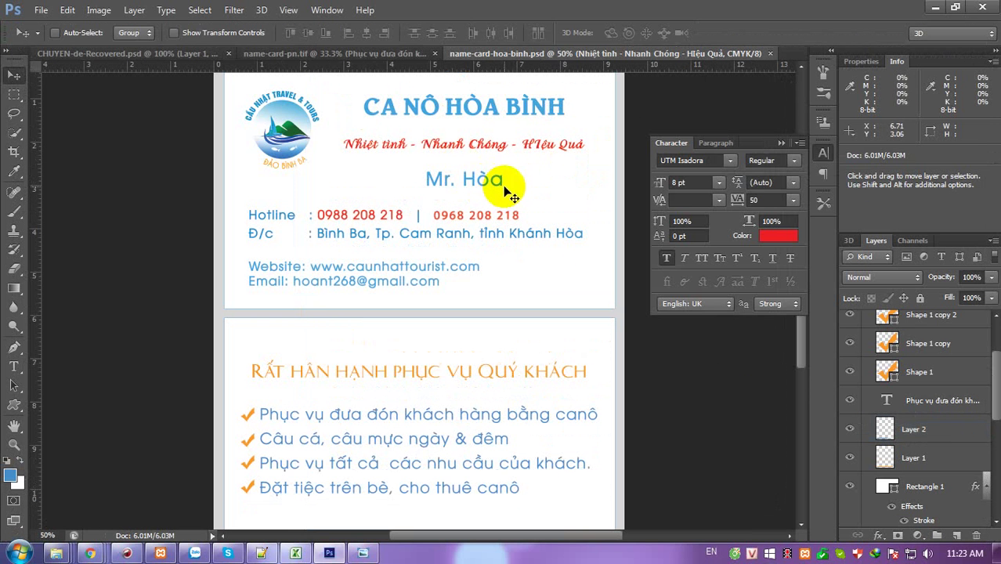
pyautogui.hotkey('ctrl', 't')
pyautogui.moveTo(584, 139); pyautogui.dragTo(598, 135)
pyautogui.press('Return')
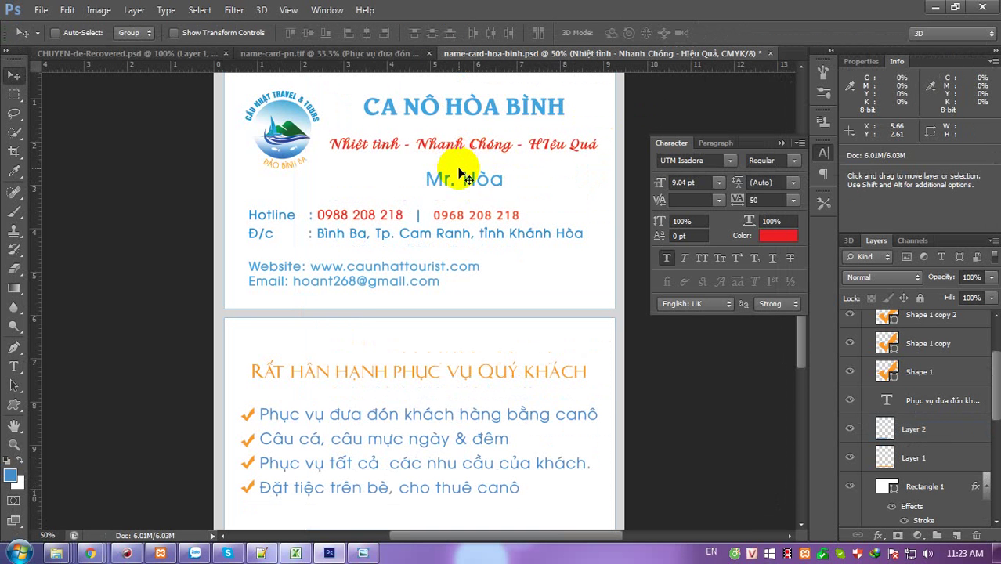
pyautogui.press('Up')
pyautogui.press('Up')
pyautogui.press('Up')
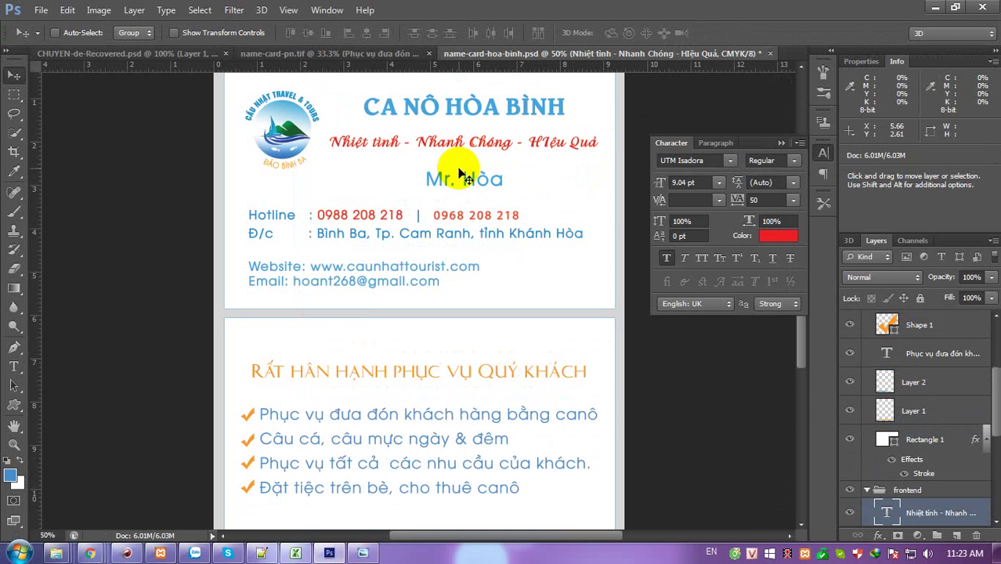
pyautogui.doubleClick(462, 175)
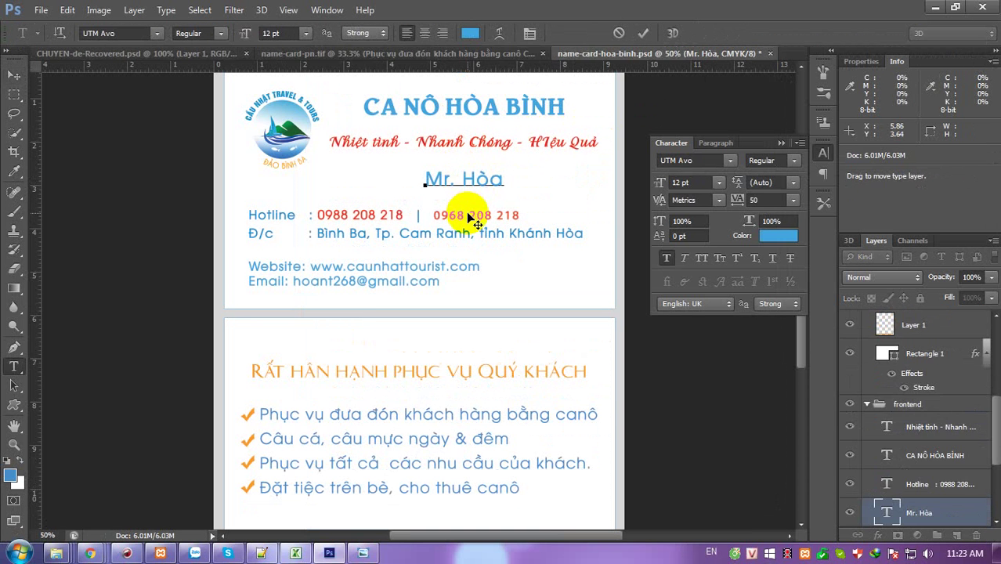
pyautogui.write('Thanh')
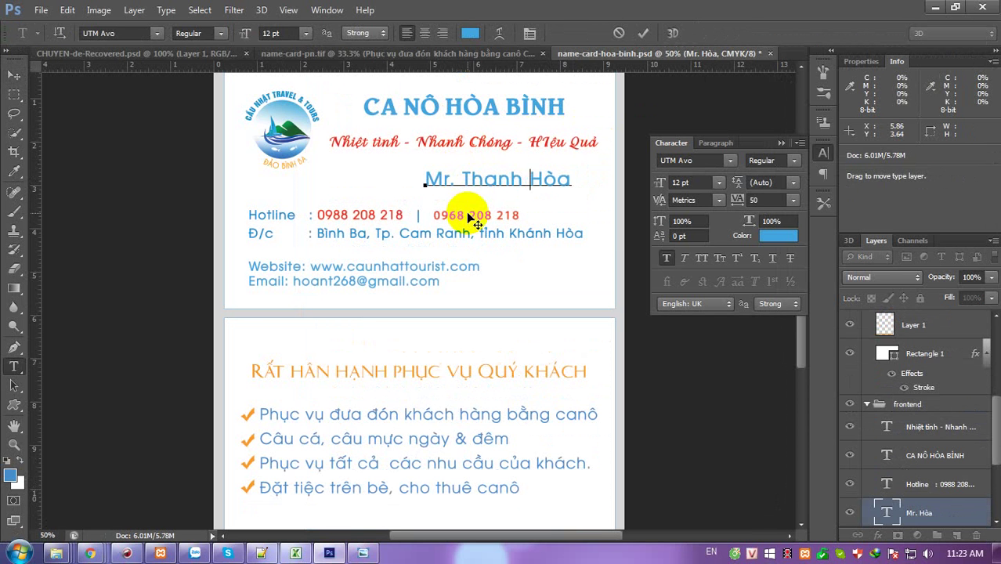
pyautogui.click(932, 521)
pyautogui.press('v')
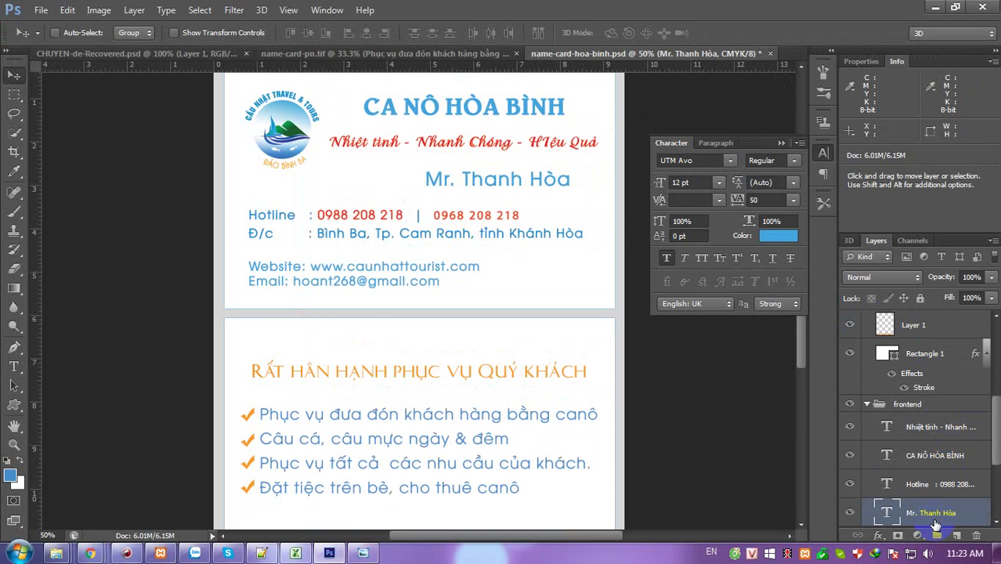
pyautogui.hotkey('shift', 'Left')
pyautogui.hotkey('shift', 'Left')
pyautogui.hotkey('shift', 'Left')
pyautogui.hotkey('shift', 'Left')
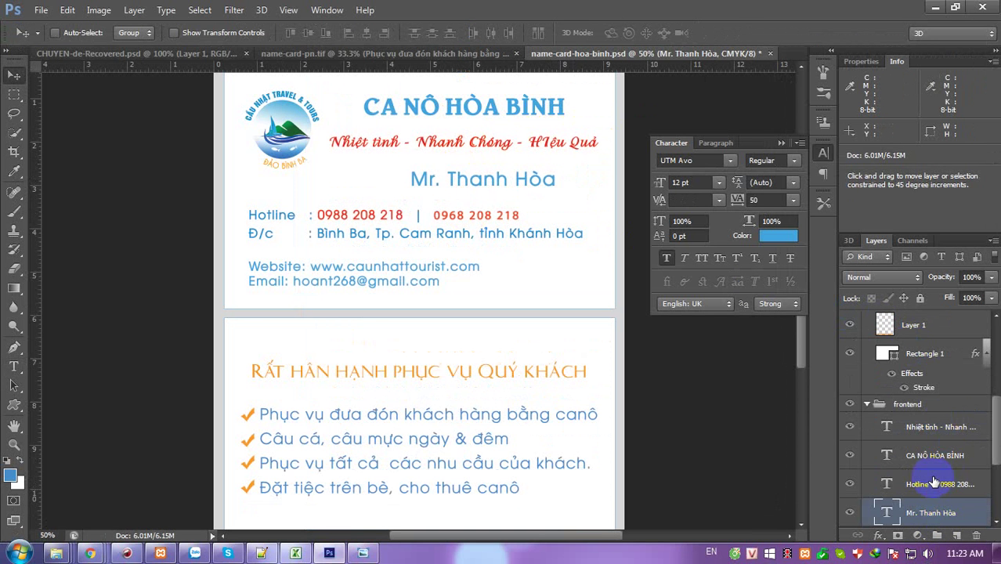
pyautogui.keyDown('ctrl'); pyautogui.click(916, 427); pyautogui.keyUp('ctrl')
pyautogui.keyDown('ctrl'); pyautogui.click(916, 457); pyautogui.keyUp('ctrl')
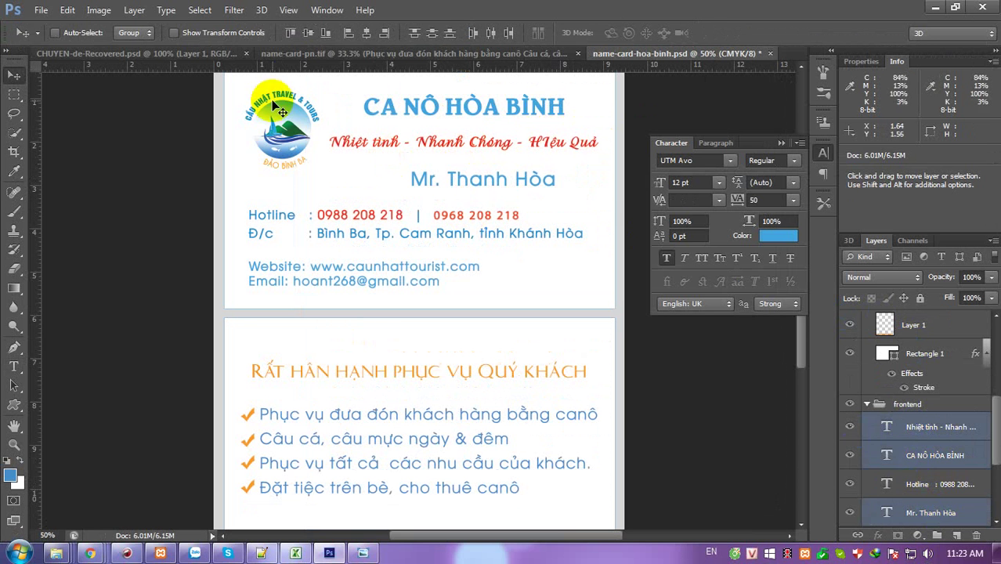
# Step: Centre the name horizontally with the heading and slogan, then save
pyautogui.click(364, 33)
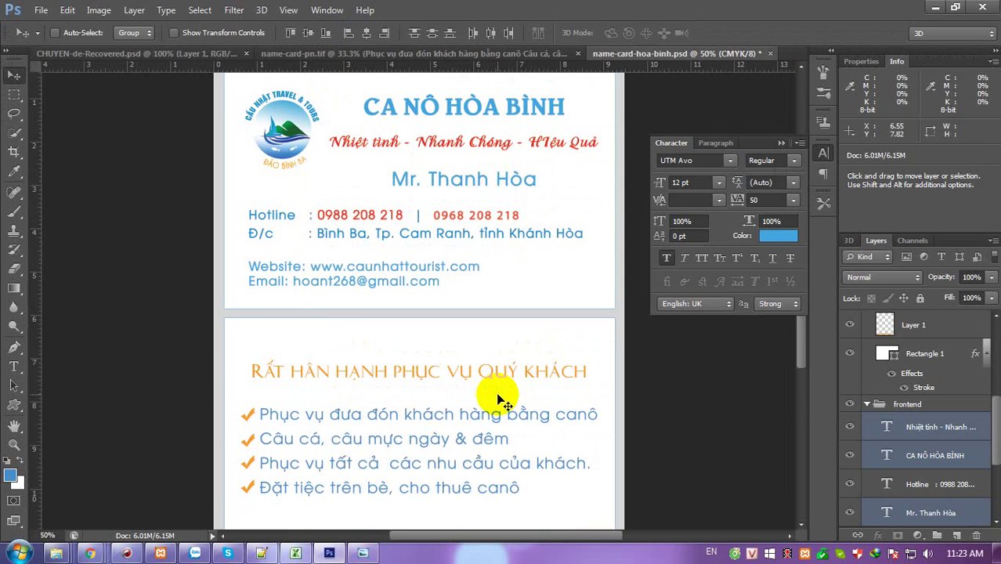
pyautogui.scroll(-2, 439, 391)
pyautogui.scroll(-3, 438, 392)
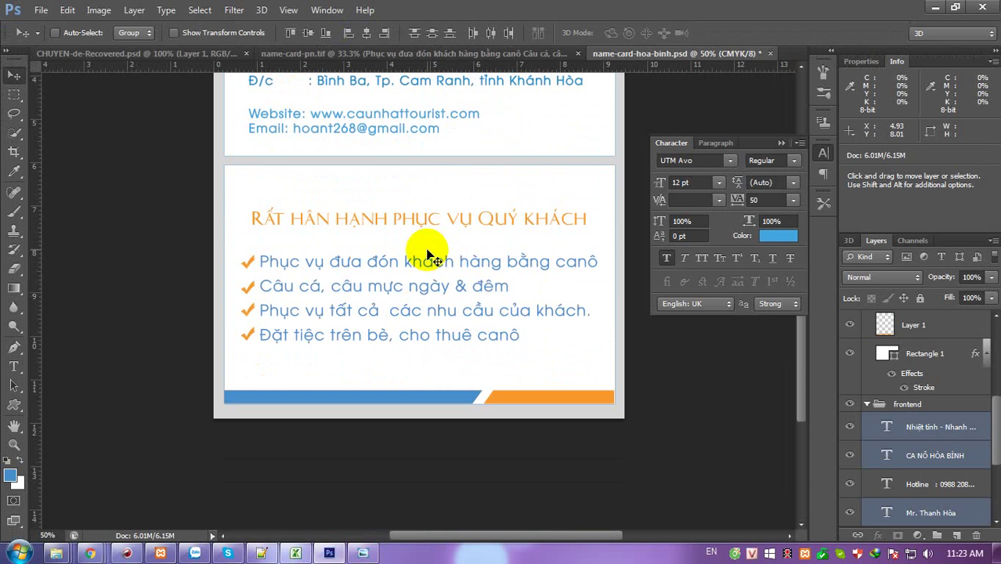
pyautogui.hotkey('ctrl', 's')
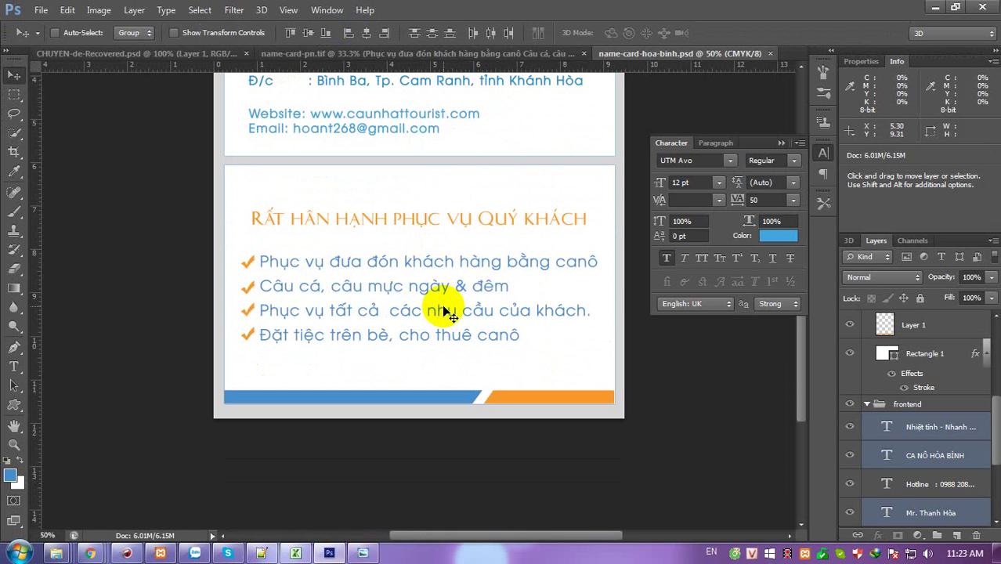
# Step: Move the back heading 'Rất hân hạnh phục vụ Quý khách' higher on the card
pyautogui.hotkey('ctrl', '+')
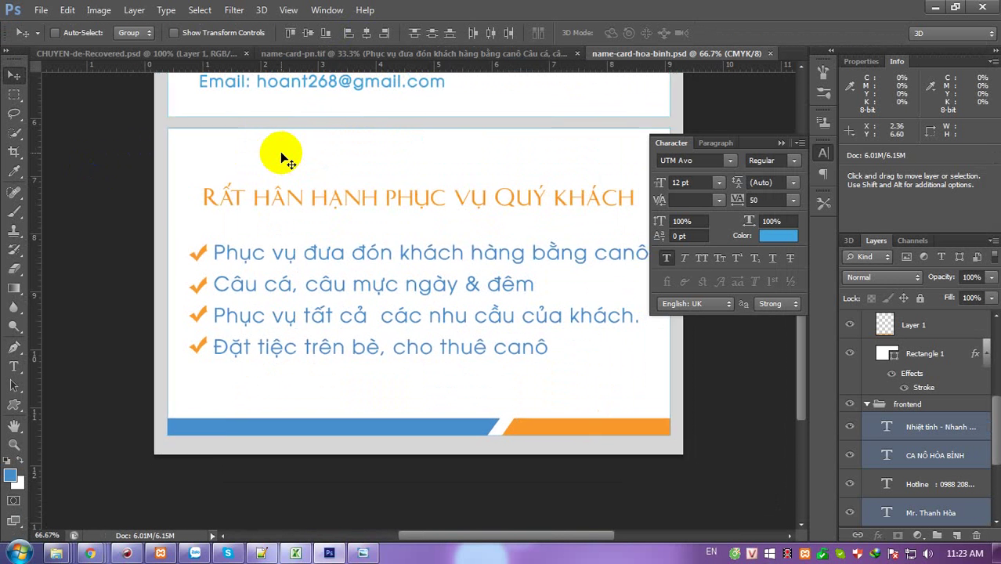
pyautogui.hotkey('ctrl', '-')
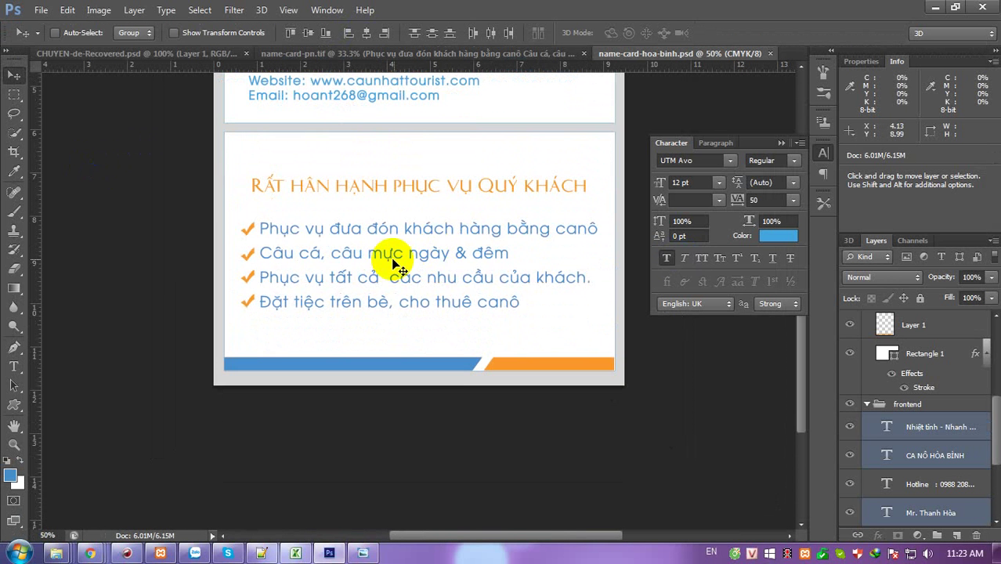
pyautogui.rightClick(467, 189)
pyautogui.click(476, 213)
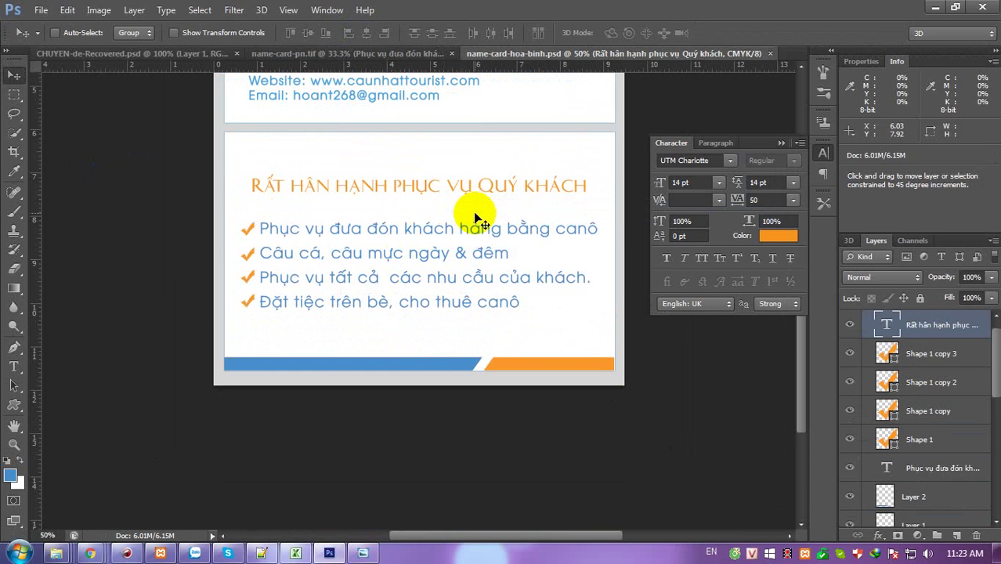
pyautogui.hotkey('shift', 'Up')
pyautogui.hotkey('shift', 'Up')
pyautogui.hotkey('shift', 'Up')
pyautogui.hotkey('shift', 'Up')
pyautogui.hotkey('shift', 'Up')
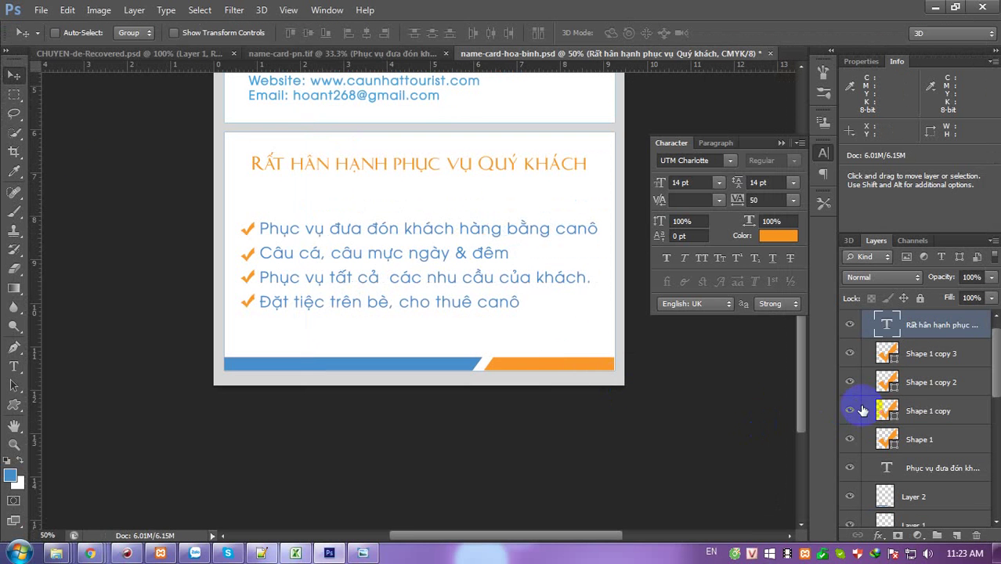
# Step: Select all checkmarks and the list text and move the list up beneath the heading
pyautogui.click(922, 358)
pyautogui.keyDown('shift'); pyautogui.click(932, 470); pyautogui.keyUp('shift')
pyautogui.hotkey('shift', 'Up')
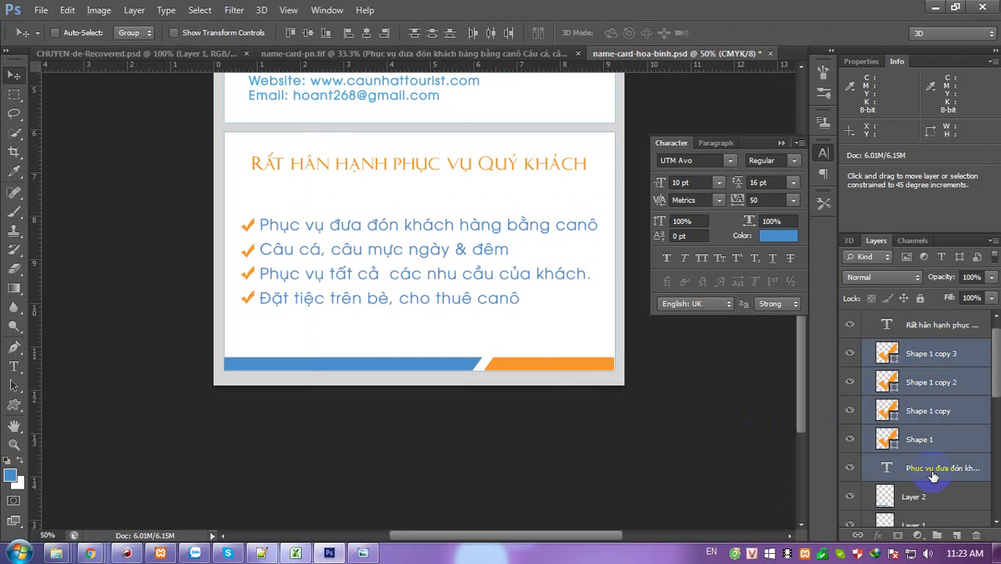
pyautogui.hotkey('shift', 'Up')
pyautogui.hotkey('shift', 'Up')
pyautogui.hotkey('shift', 'Up')
pyautogui.hotkey('shift', 'Up')
pyautogui.hotkey('shift', 'Up')
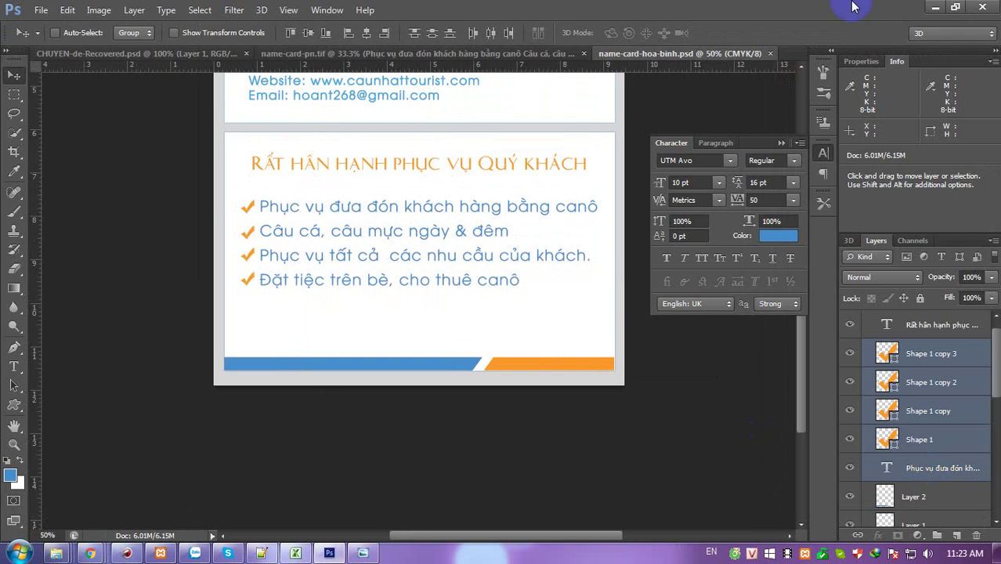
# Step: Review both sides of the finished card at 50% zoom
pyautogui.hotkey('ctrl', '-')
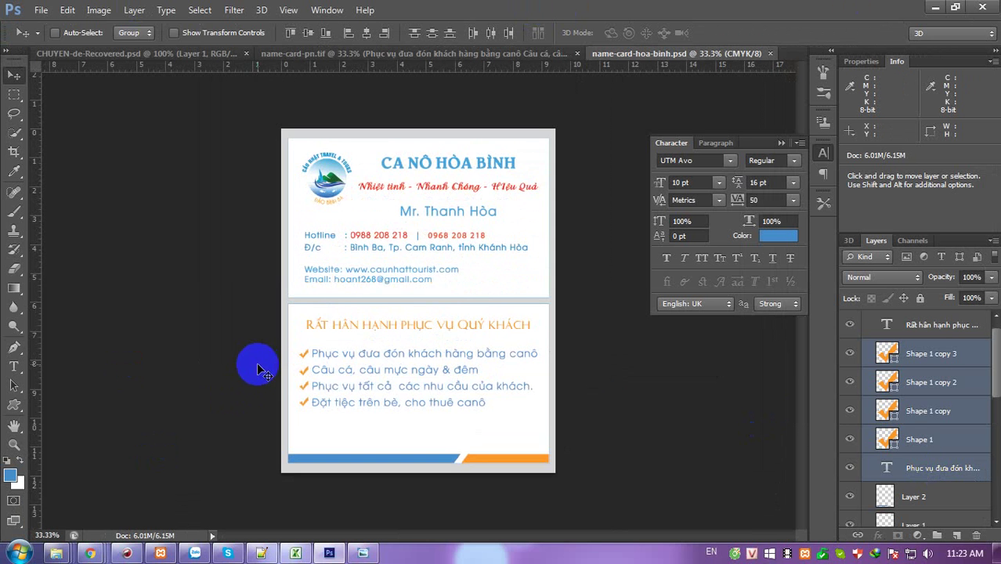
pyautogui.hotkey('ctrl', '+')
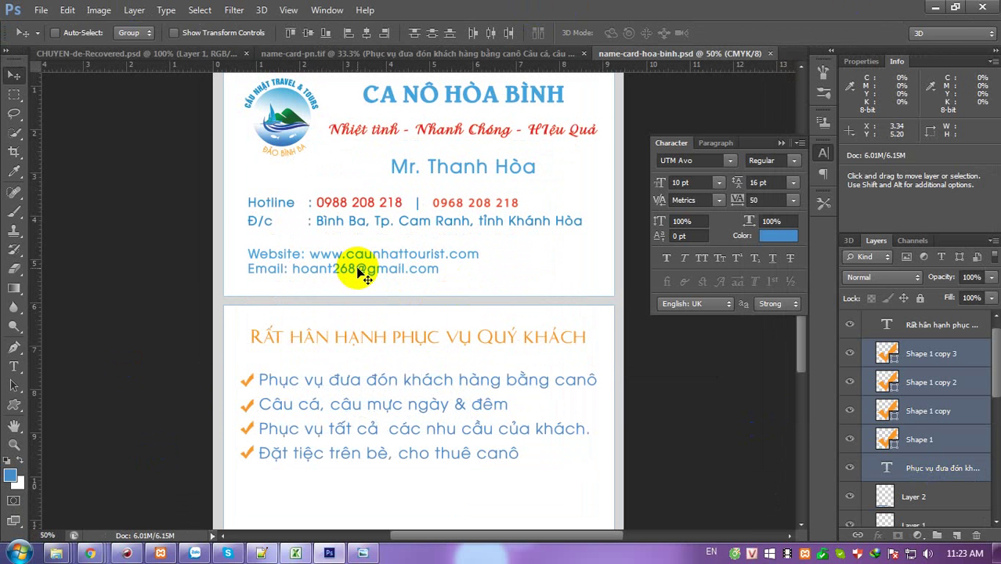
pyautogui.scroll(-1, 358, 272)
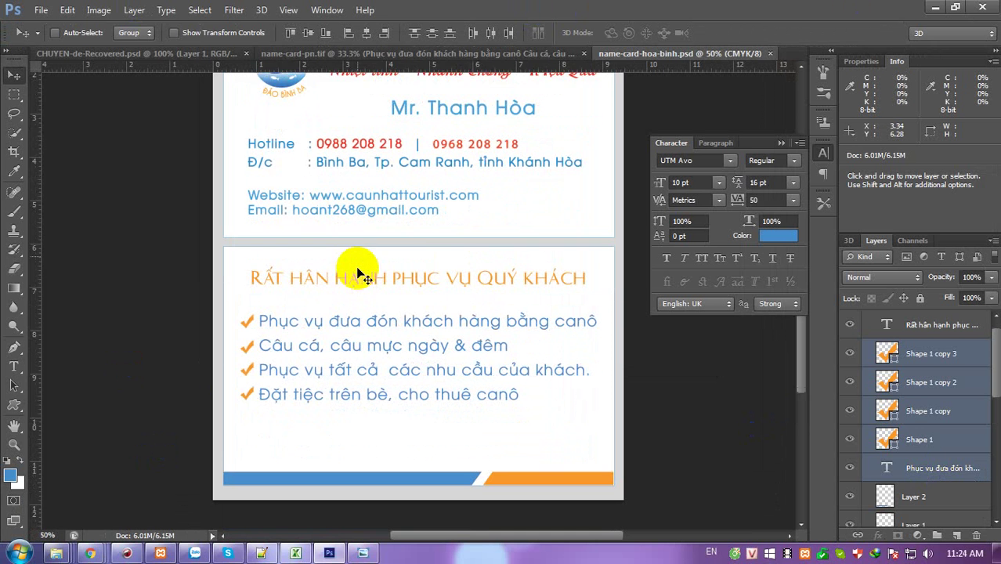
pyautogui.scroll(-1, 358, 273)
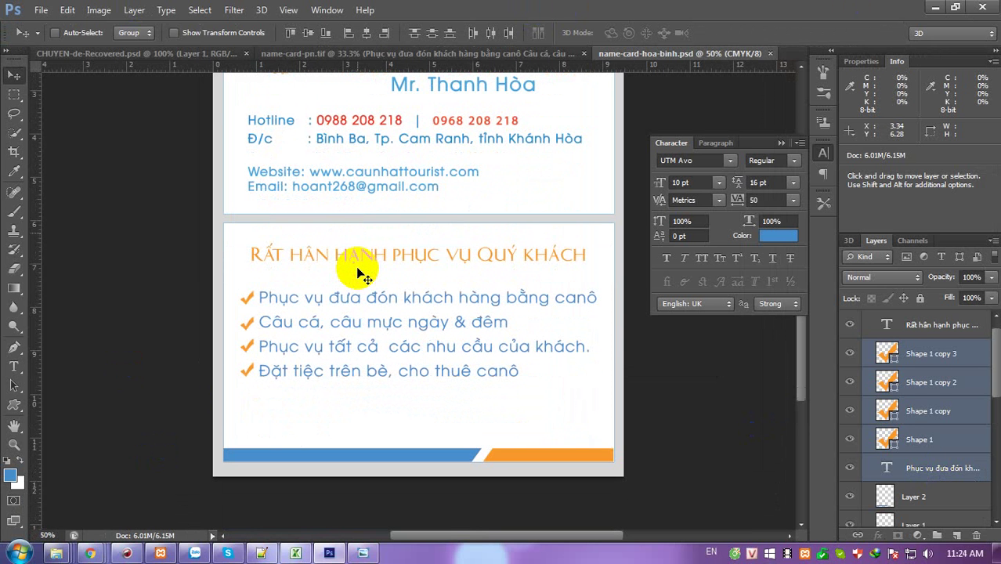
pyautogui.scroll(-1, 662, 348)
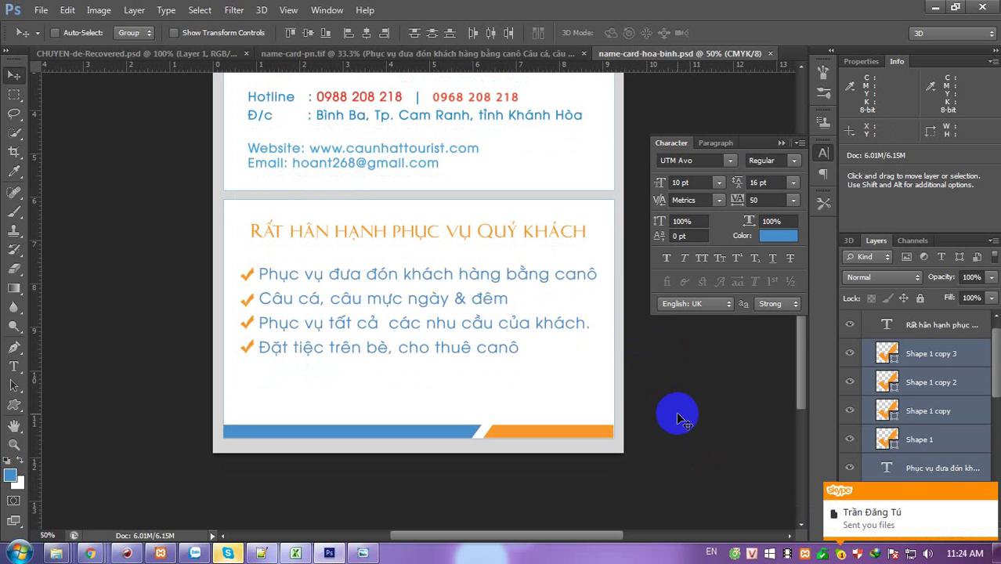
pyautogui.scroll(3, 658, 419)
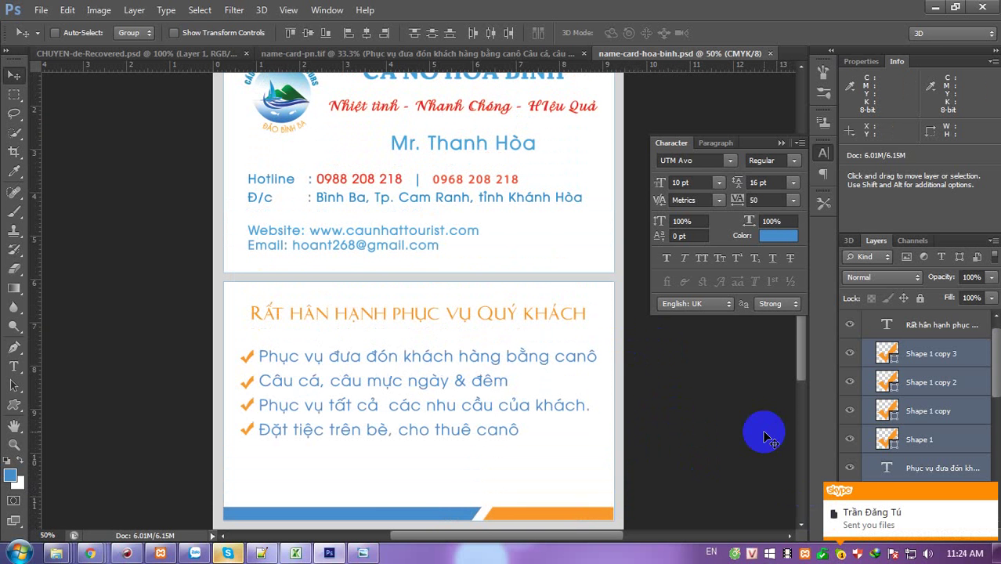
# Step: Close the chat notification and start File > Save for Web
pyautogui.keyDown('shift'); pyautogui.click(890, 465); pyautogui.keyUp('shift')
pyautogui.click(990, 495)
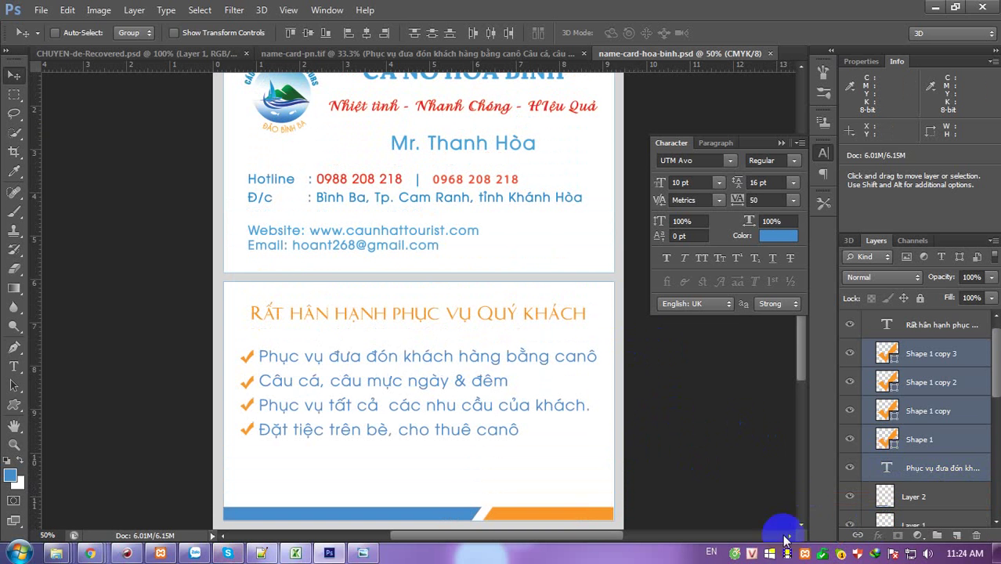
pyautogui.click(40, 9)
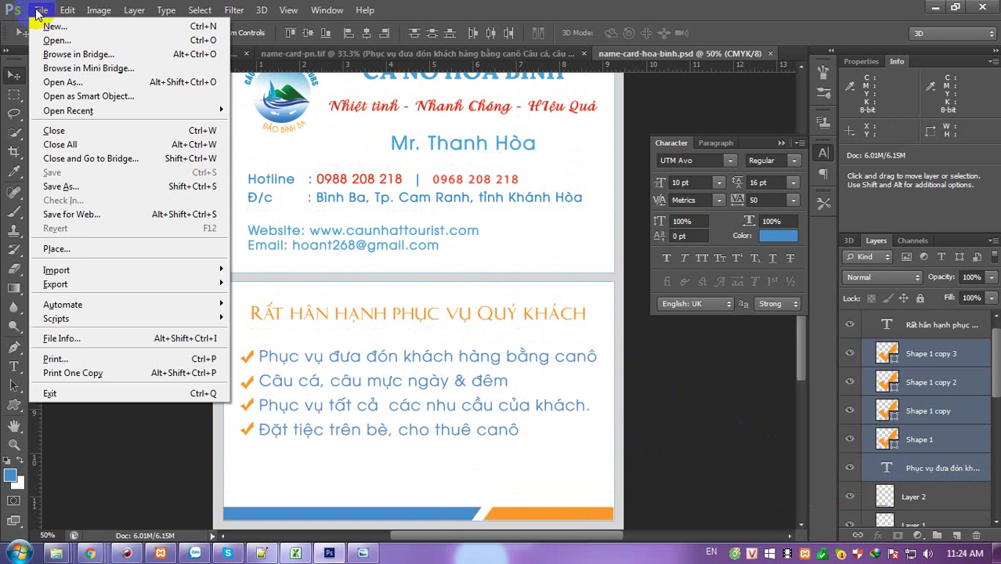
pyautogui.click(76, 213)
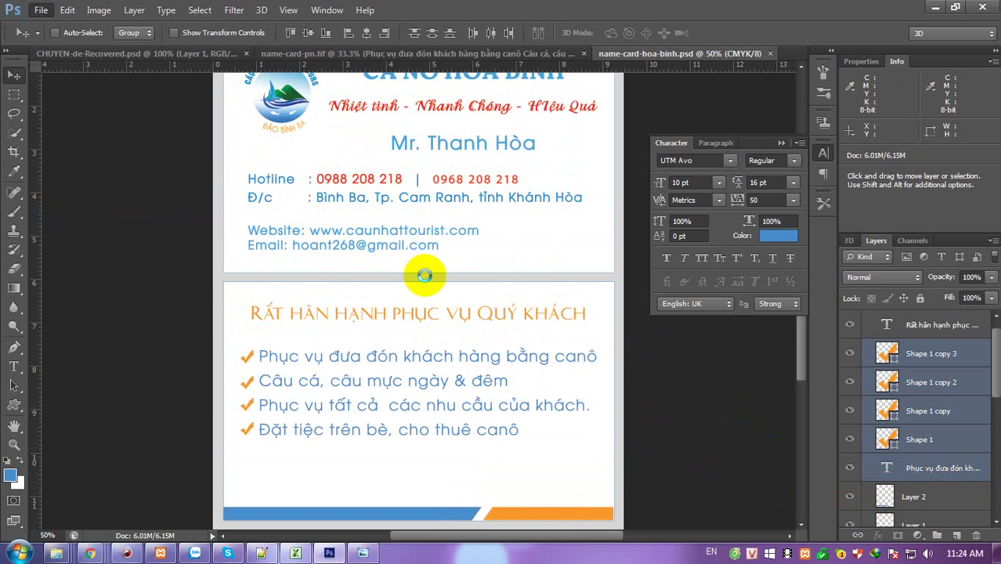
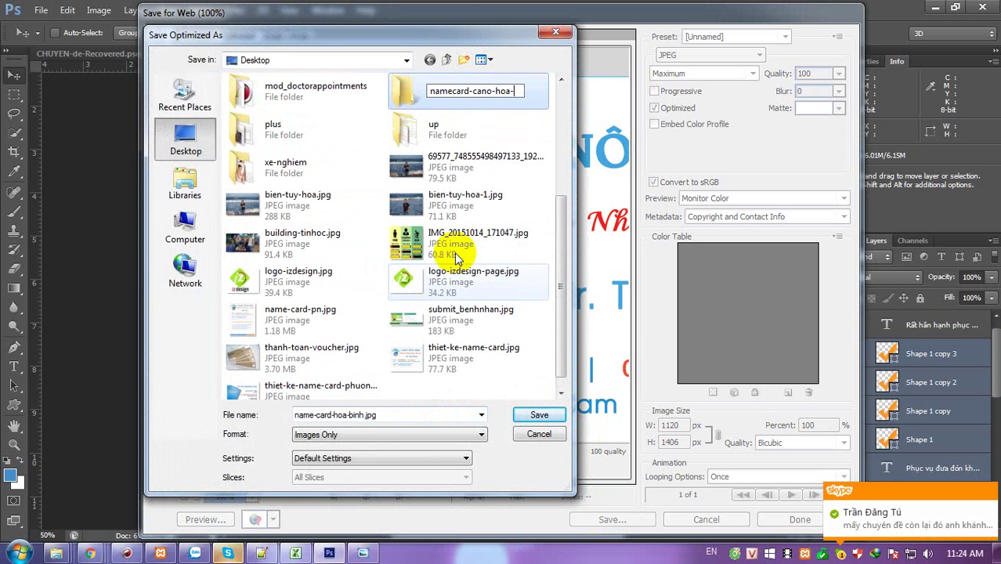
# Step: Save name-card-hoa-binh.jpg into the new namecard-cano-hoa-binh folder, then bring up Skype
pyautogui.press('Return')
pyautogui.press('Return')
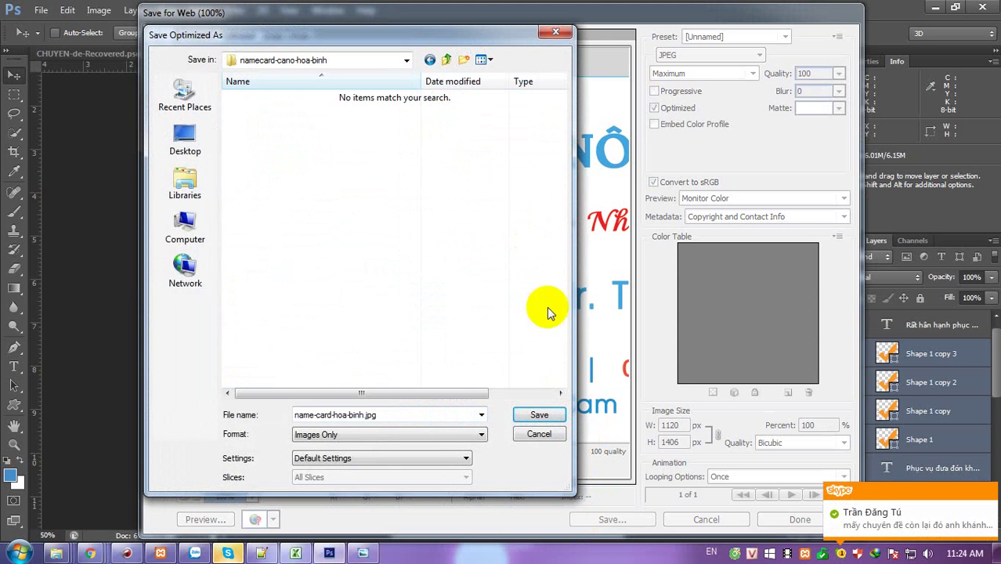
pyautogui.click(534, 414)
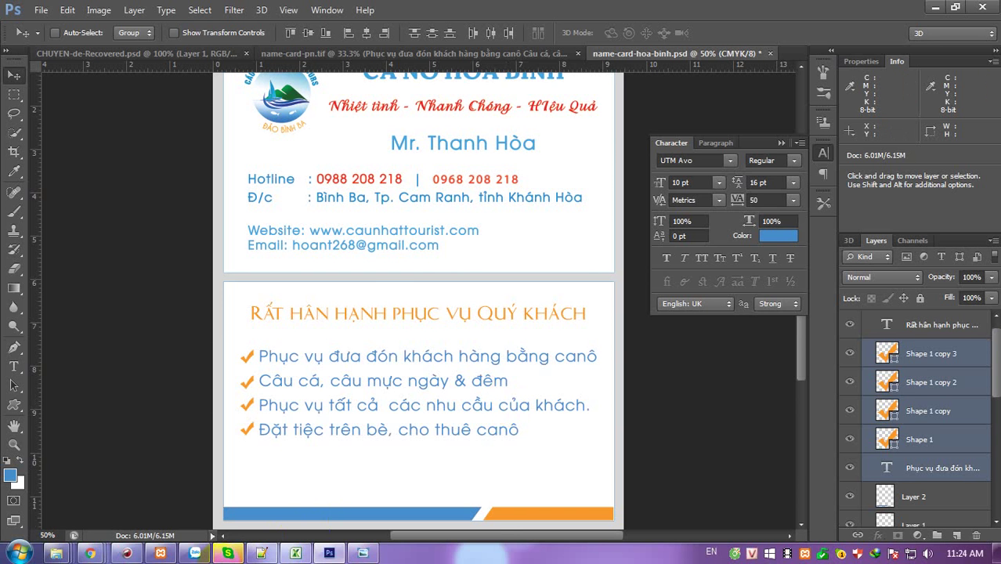
pyautogui.click(227, 553)
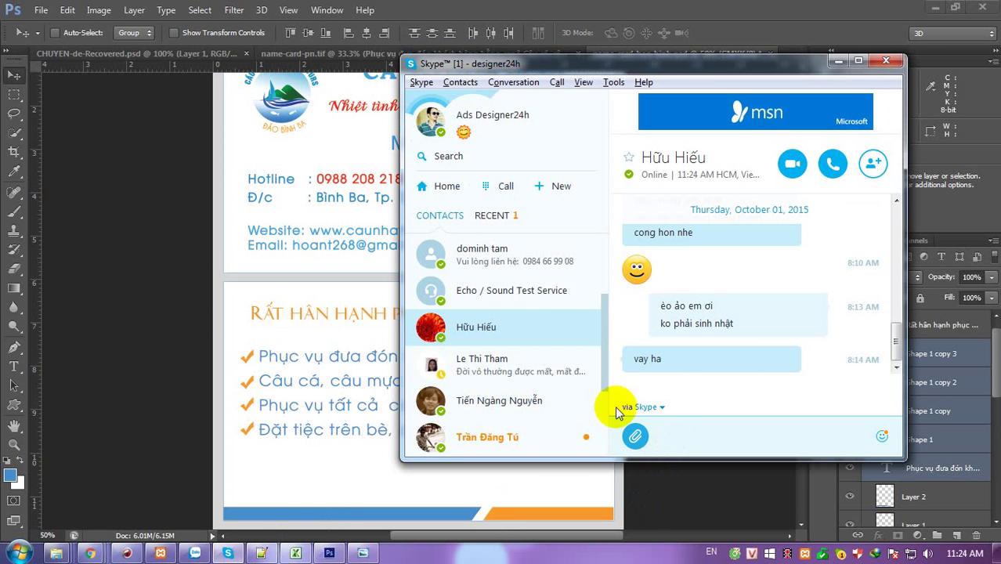
# Step: Download chuyen de.zip from the contact's Skype chat, reply 'ok', and minimise Skype
pyautogui.click(513, 437)
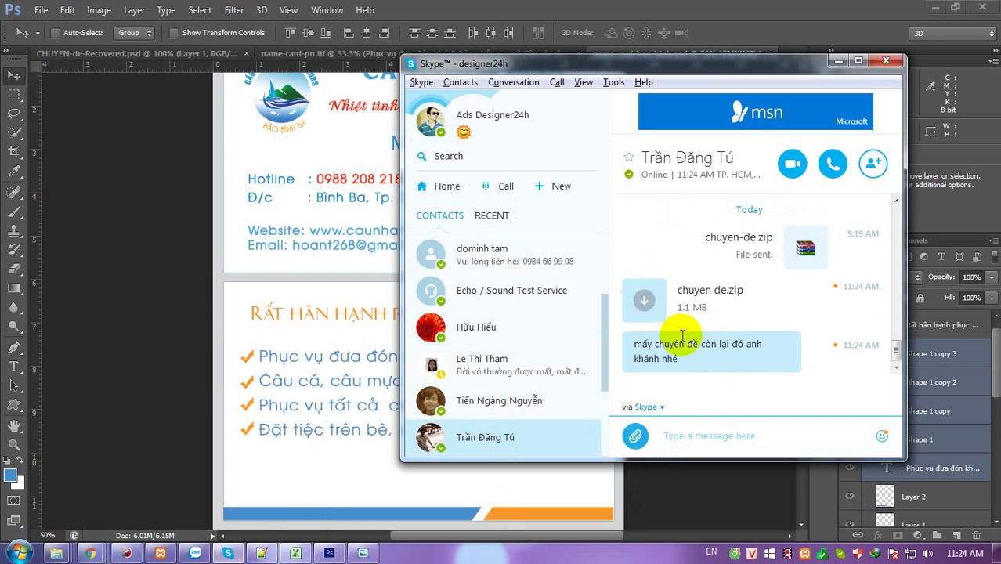
pyautogui.click(643, 298)
pyautogui.click(697, 435)
pyautogui.write('ok')
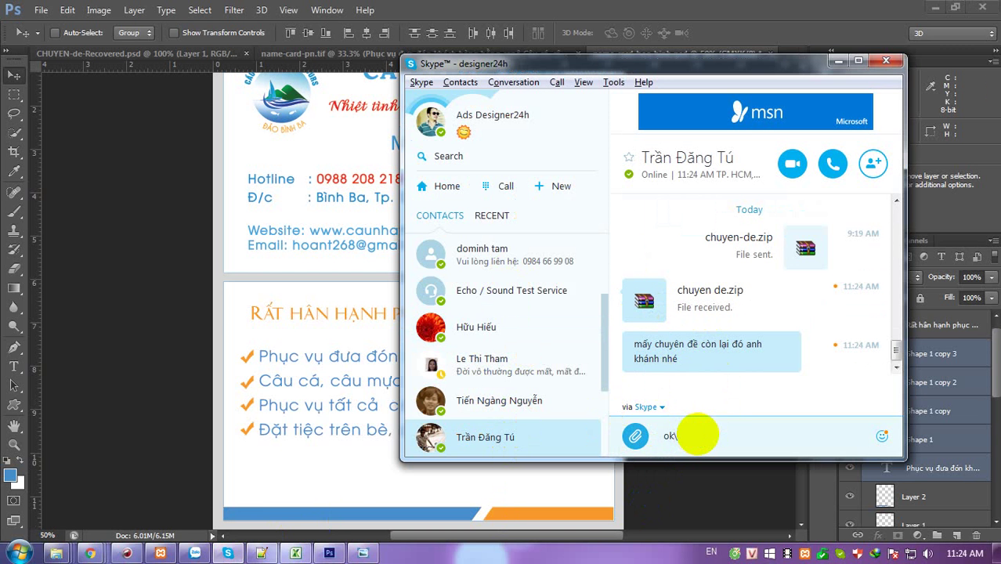
pyautogui.press('Return')
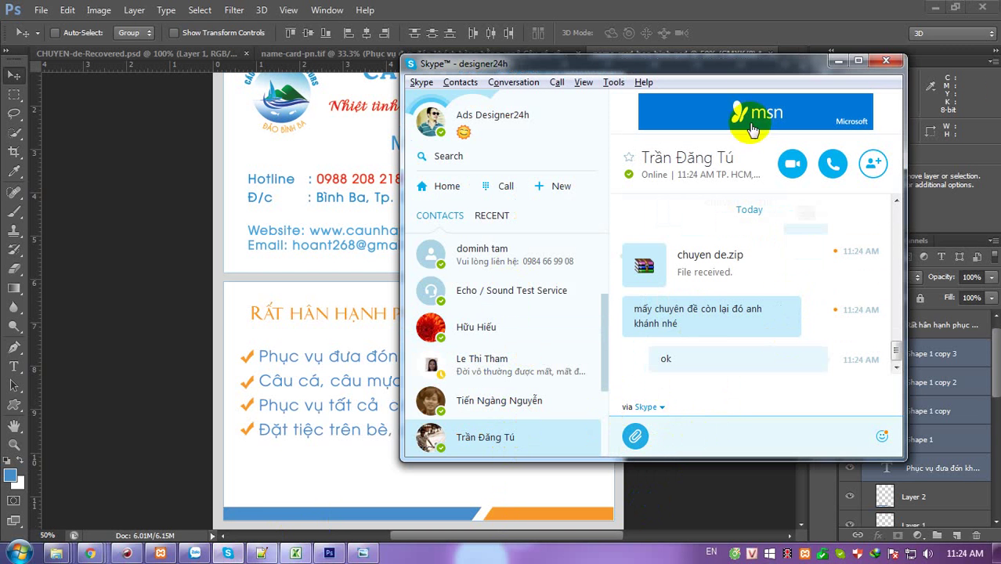
pyautogui.click(839, 62)
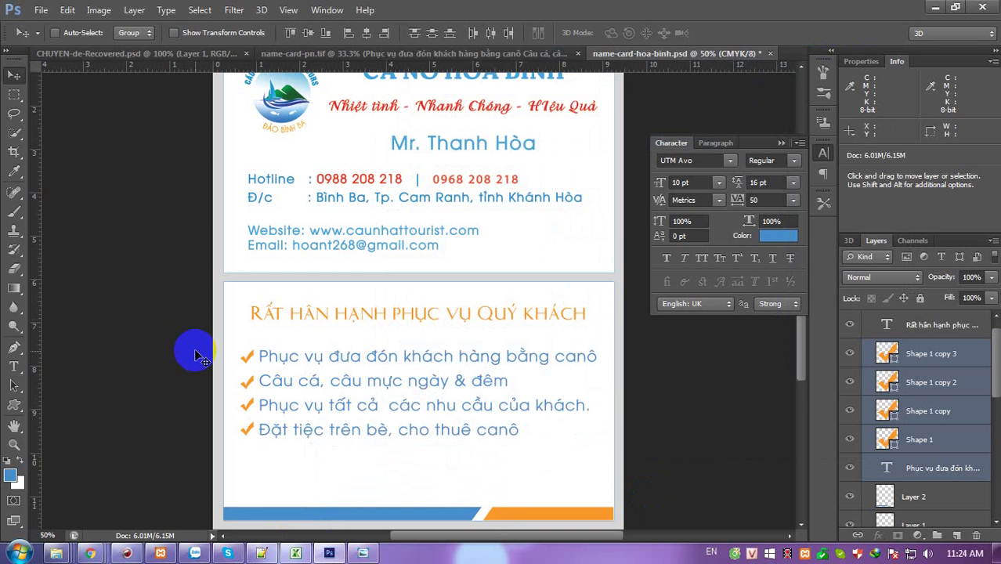
# Step: Add a colon after 'Website' and spaces before the Email colon in the contact lines
pyautogui.hotkey('ctrl', 'Tab')
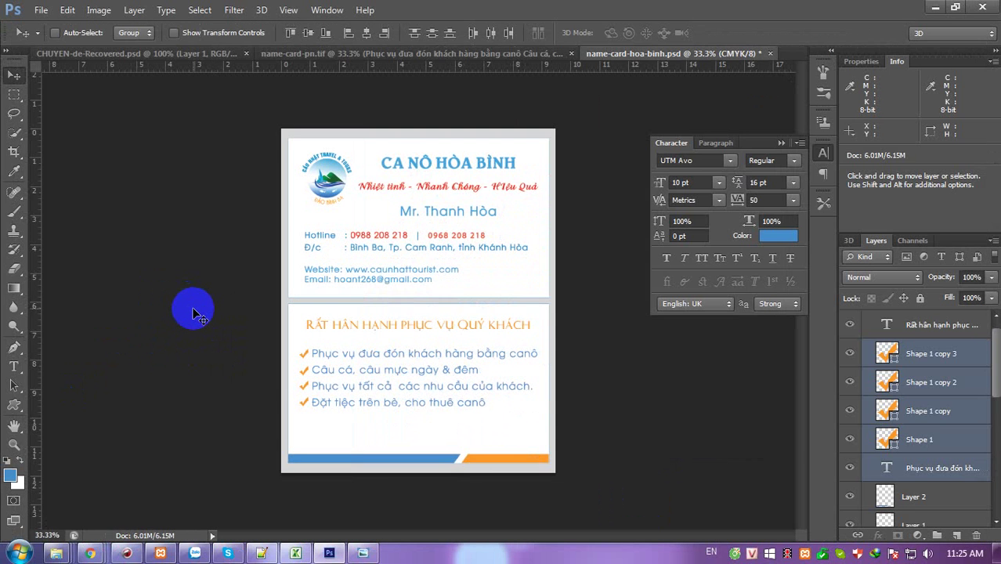
pyautogui.hotkey('ctrl', '+')
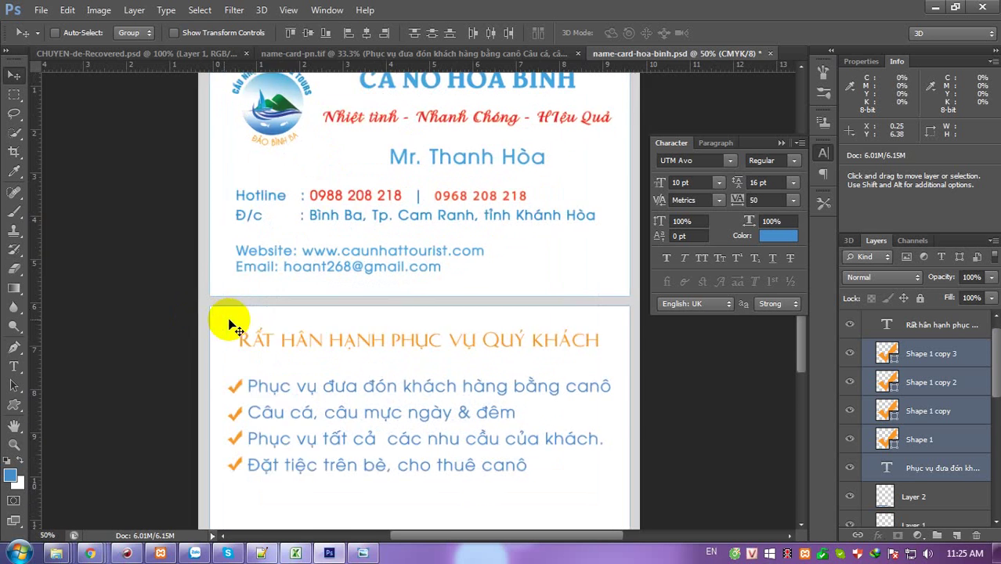
pyautogui.hotkey('ctrl', '+')
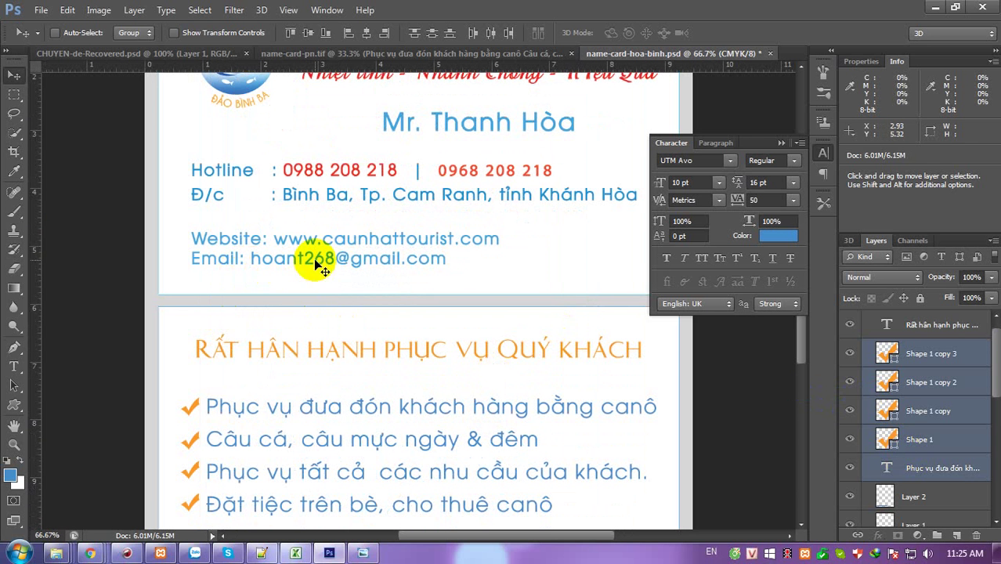
pyautogui.press('t')
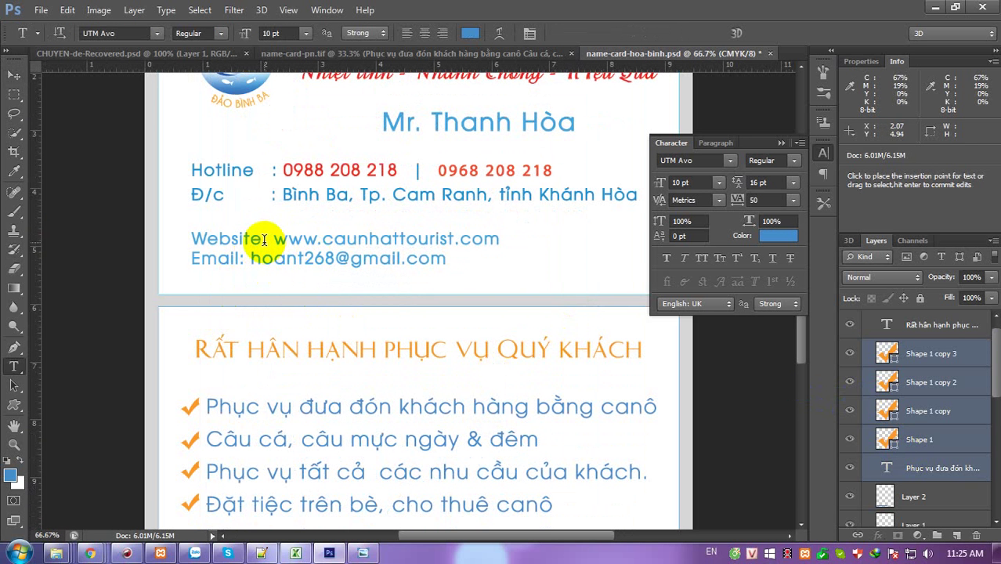
pyautogui.click(263, 240)
pyautogui.write(':')
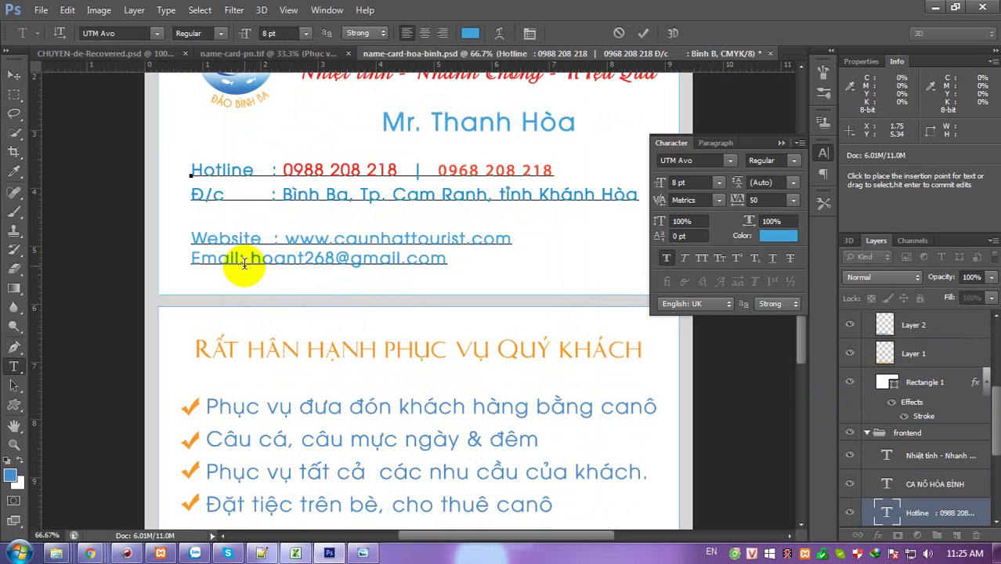
pyautogui.click(242, 260)
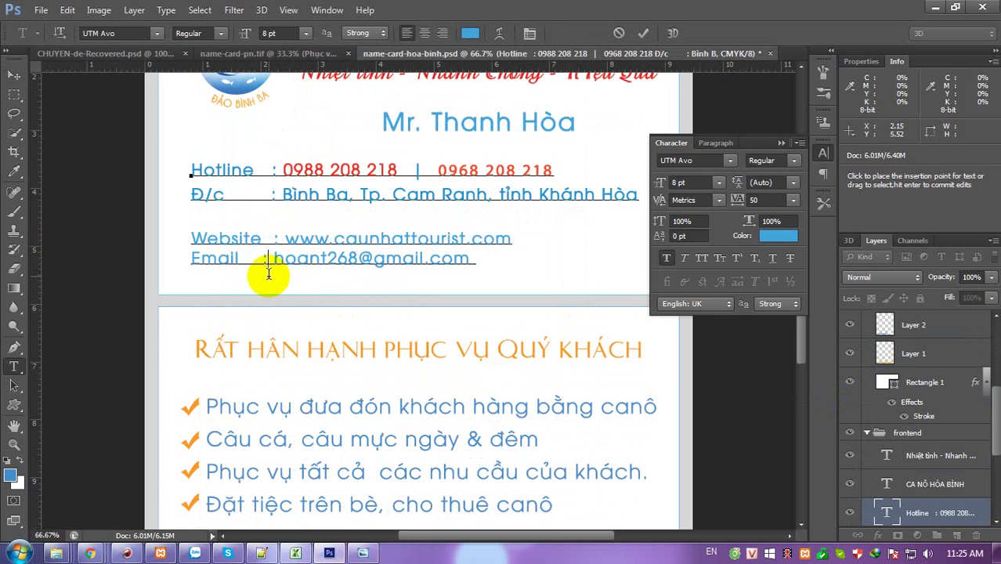
pyautogui.click(938, 513)
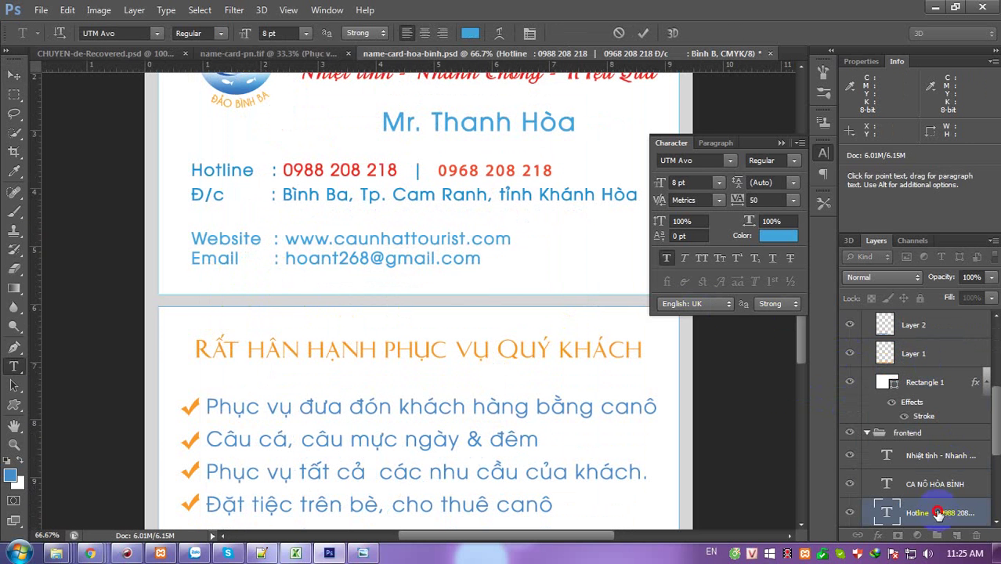
# Step: Zoom back out, reopen the contact text, and commit it again
pyautogui.hotkey('ctrl', '-')
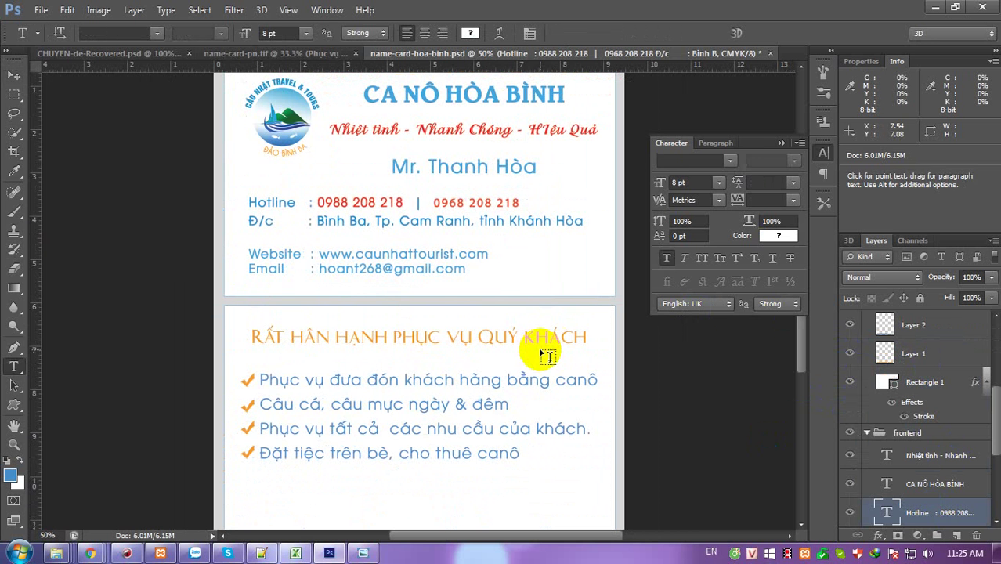
pyautogui.press('ctrl')
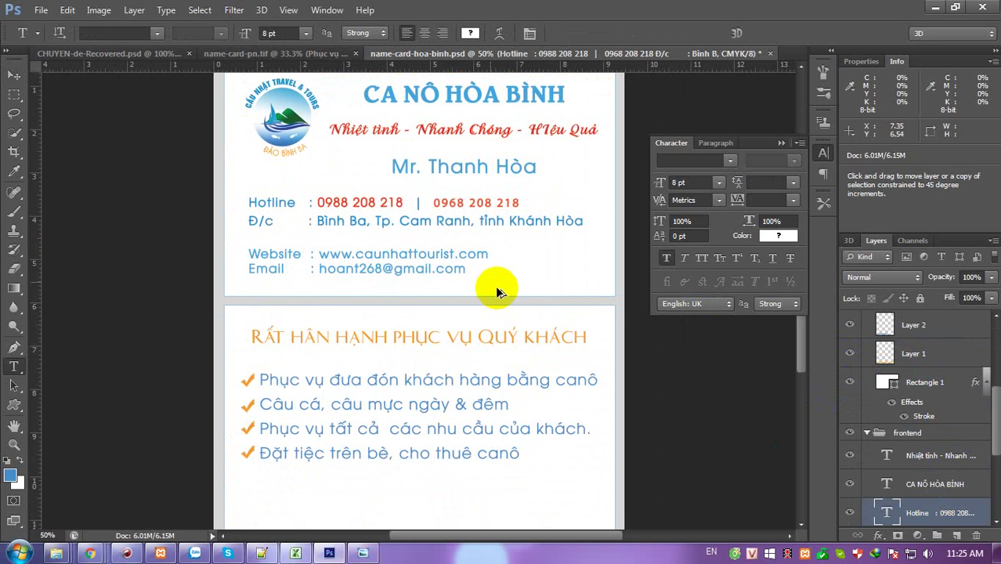
pyautogui.click(398, 223)
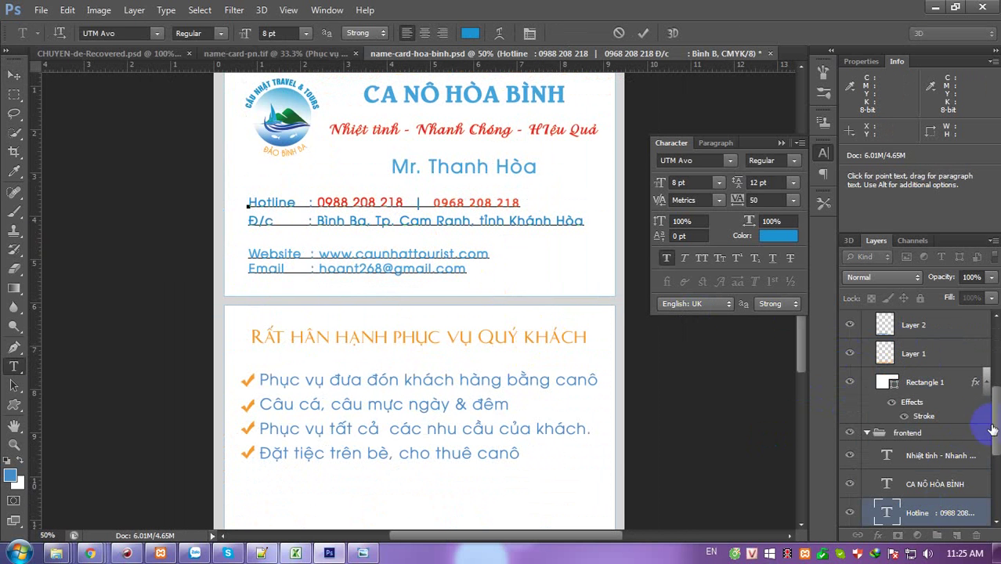
pyautogui.click(936, 512)
# Step: Re-export the card via Save for Web, replacing name-card-hoa-binh.jpg, then show the desktop
pyautogui.hotkey('ctrl', 'alt', 'shift', 's')
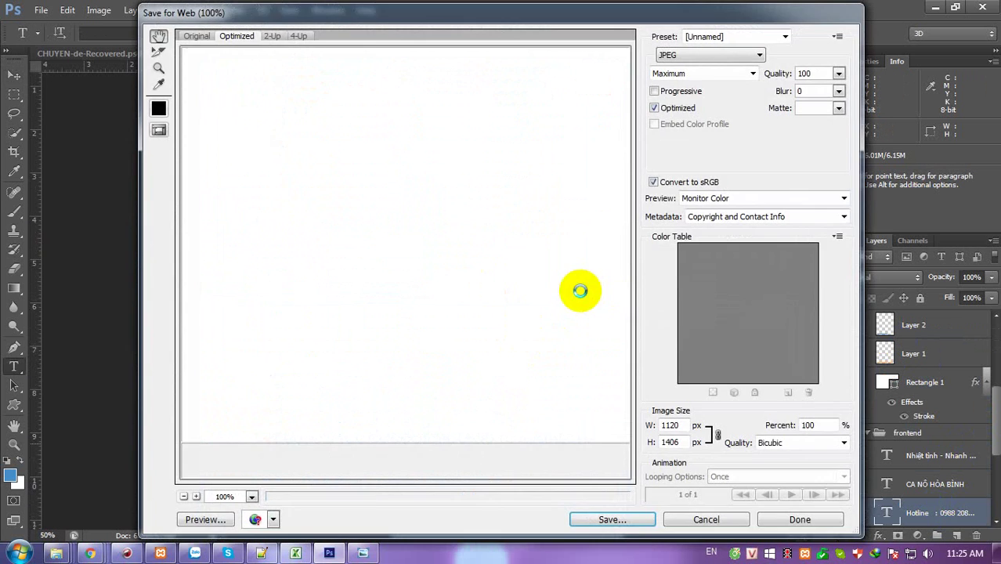
pyautogui.click(611, 519)
pyautogui.click(258, 121)
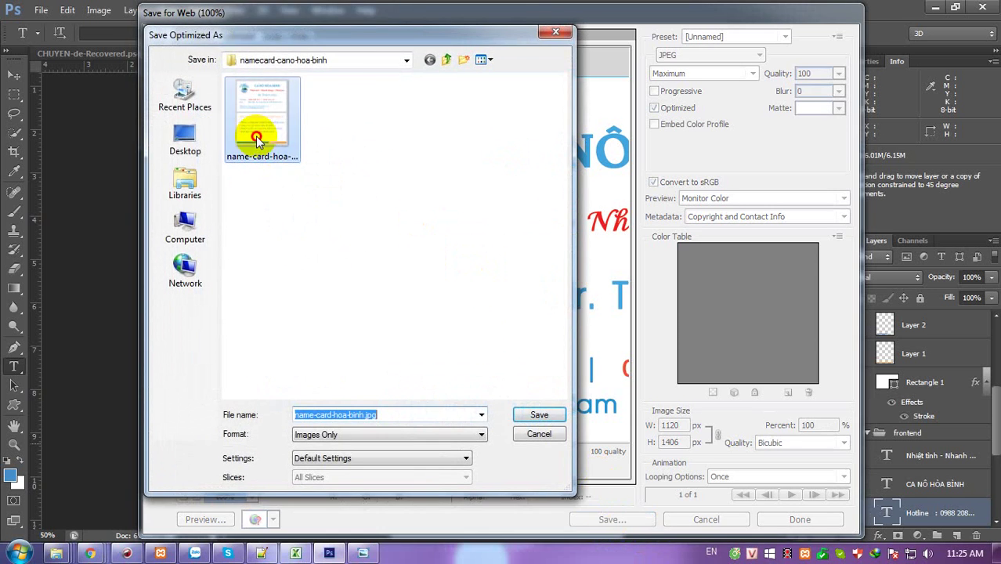
pyautogui.click(539, 414)
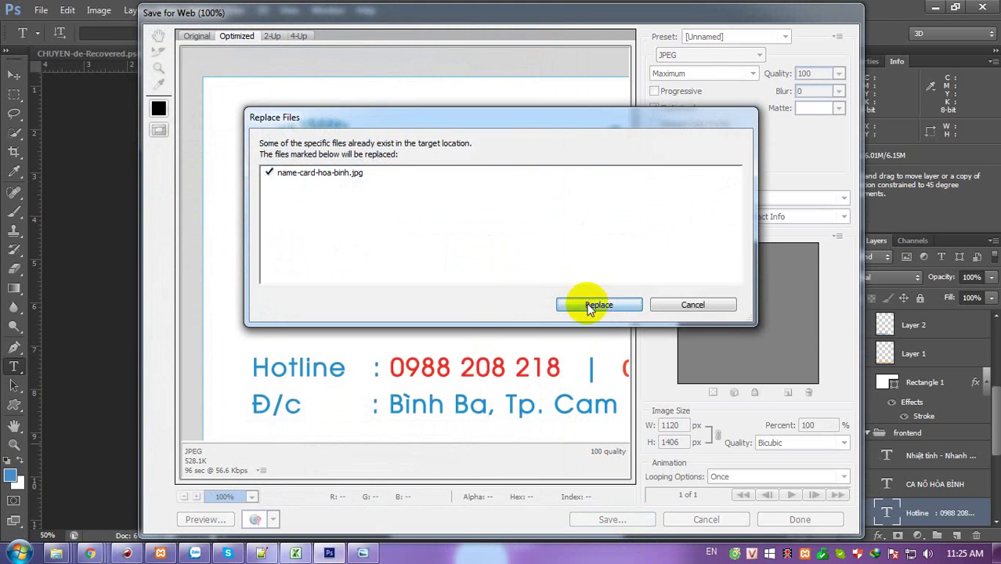
pyautogui.click(591, 302)
pyautogui.press('super+d')
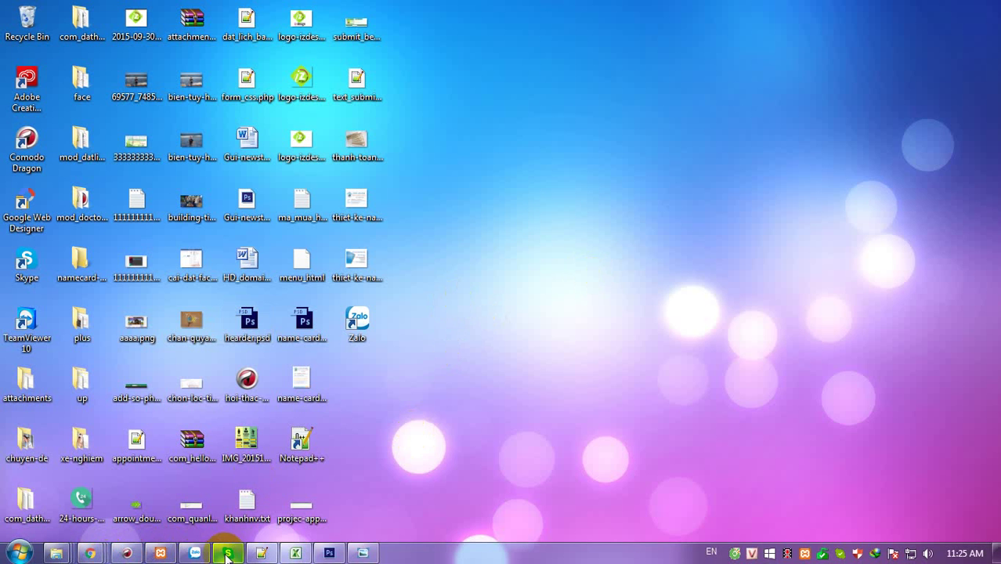
pyautogui.moveTo(89, 553)
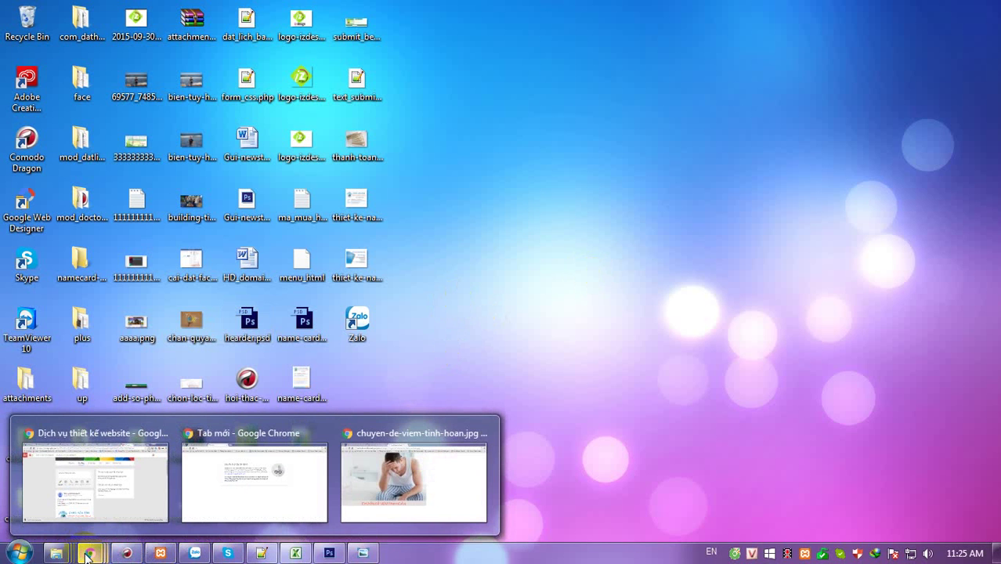
# Step: Browse the bcadz 'Thiết kế namecard' page in Chrome, then return to the Photoshop card
pyautogui.click(95, 490)
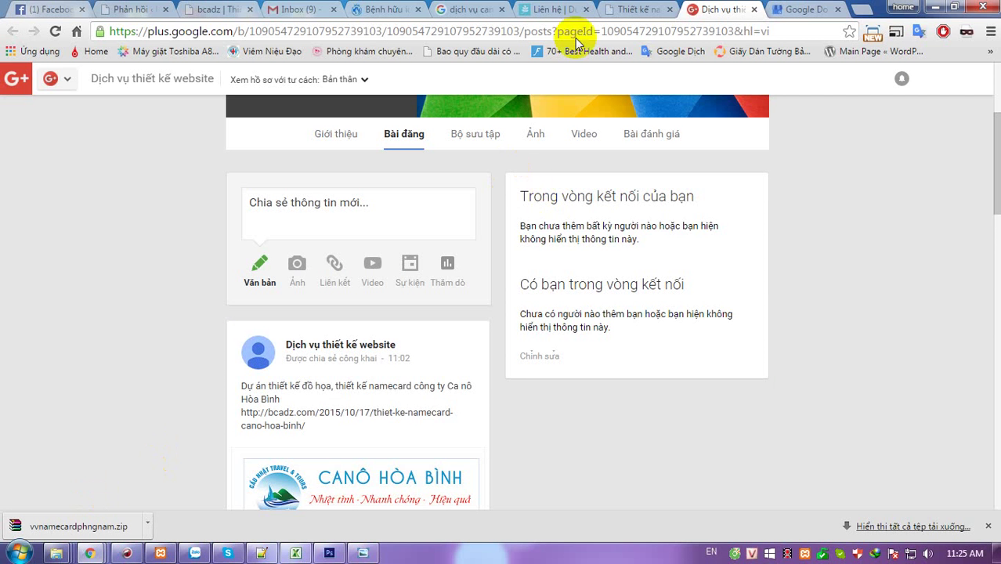
pyautogui.click(630, 9)
pyautogui.scroll(5, 619, 266)
pyautogui.scroll(5, 606, 268)
pyautogui.scroll(1, 603, 269)
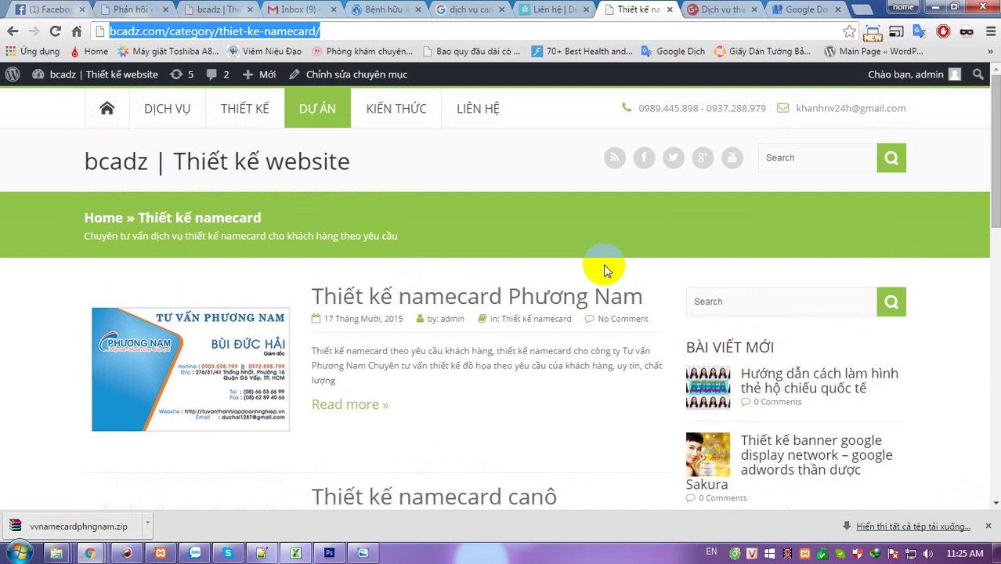
pyautogui.scroll(-2, 509, 280)
pyautogui.scroll(-1, 502, 284)
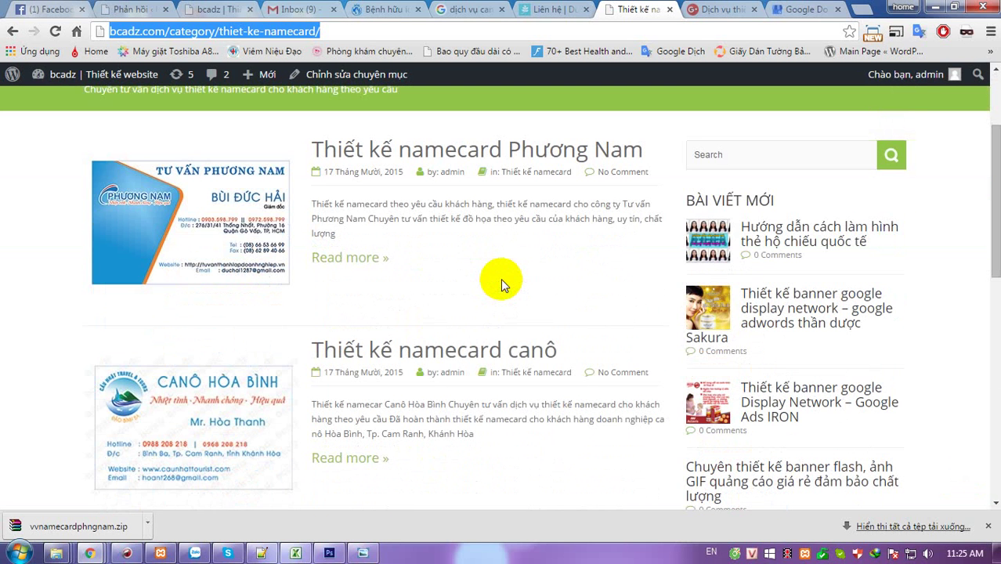
pyautogui.scroll(3, 239, 313)
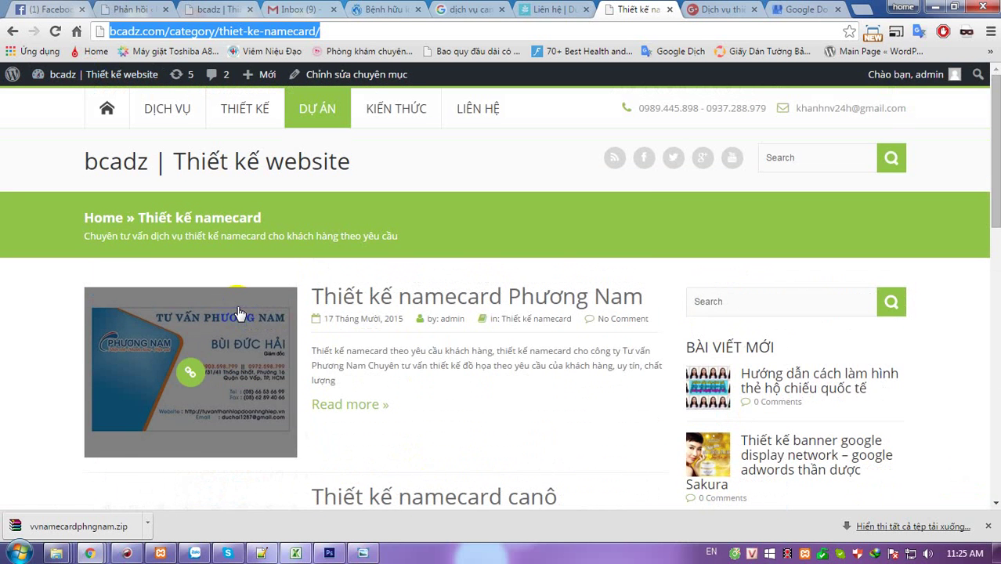
pyautogui.click(329, 552)
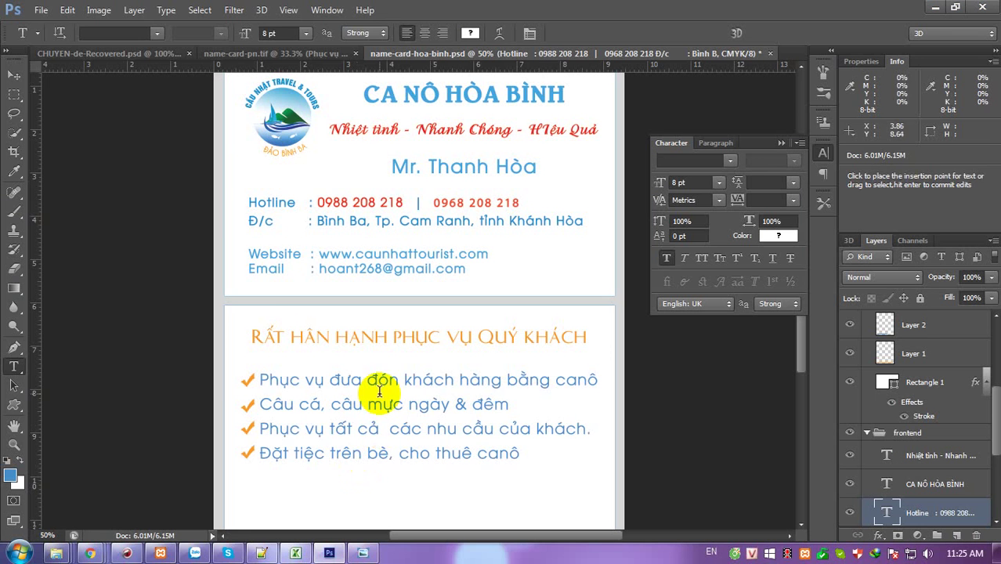
# Step: Save As name-card-hoa-binh.psd in the Desktop namecard-cano-hoa-binh folder, accepting the format options
pyautogui.click(41, 9)
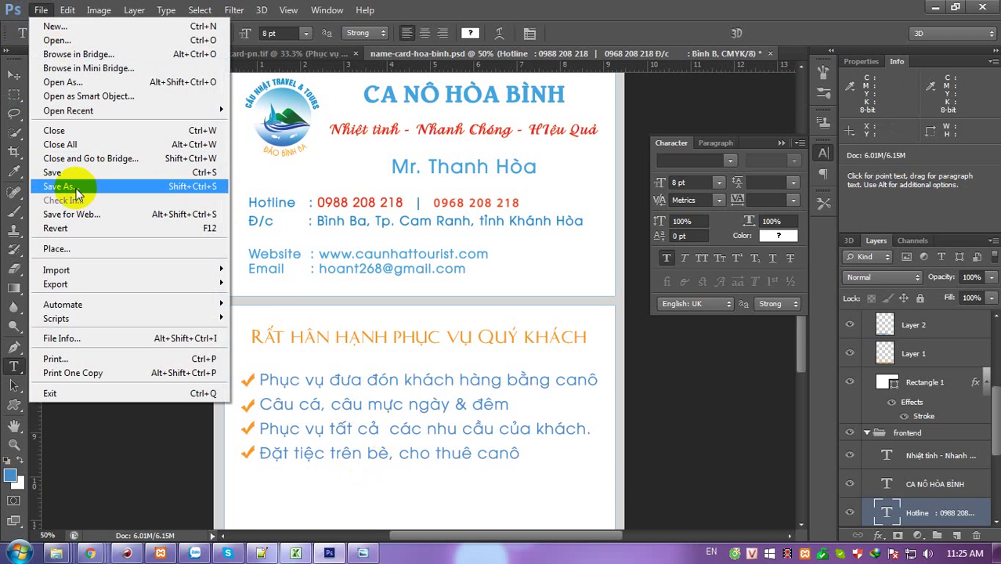
pyautogui.click(72, 190)
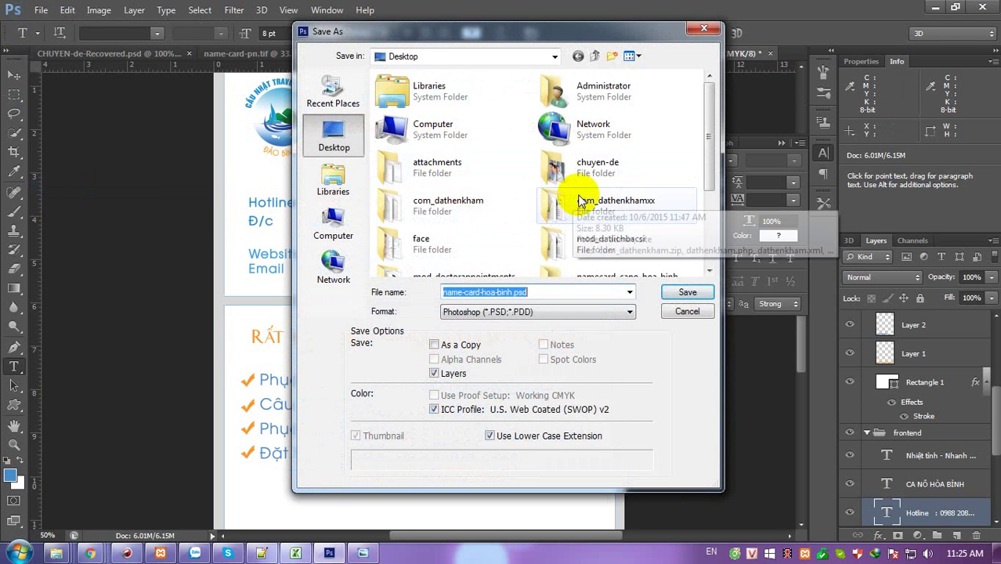
pyautogui.click(426, 199)
pyautogui.scroll(-3, 583, 218)
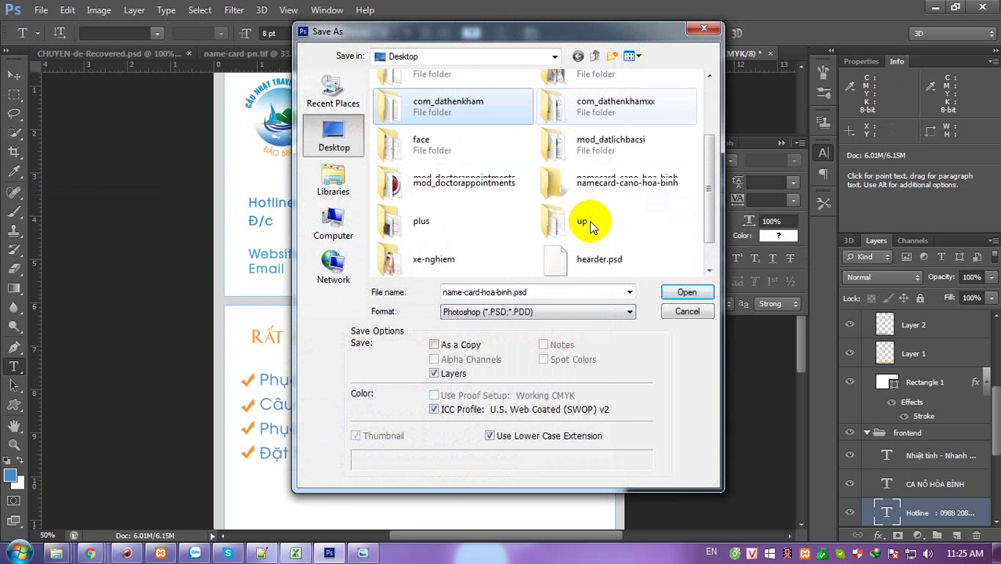
pyautogui.doubleClick(588, 184)
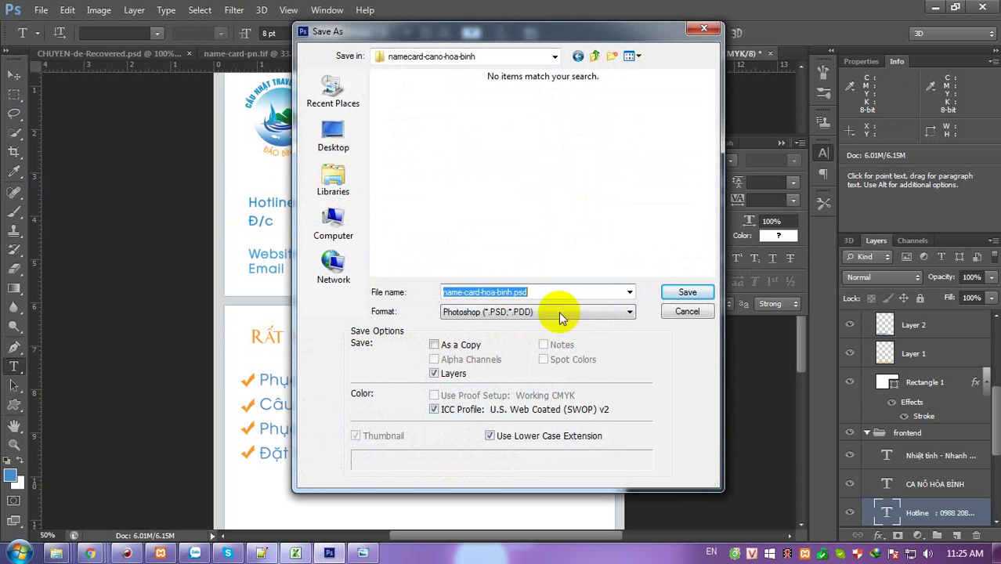
pyautogui.click(664, 297)
pyautogui.click(646, 162)
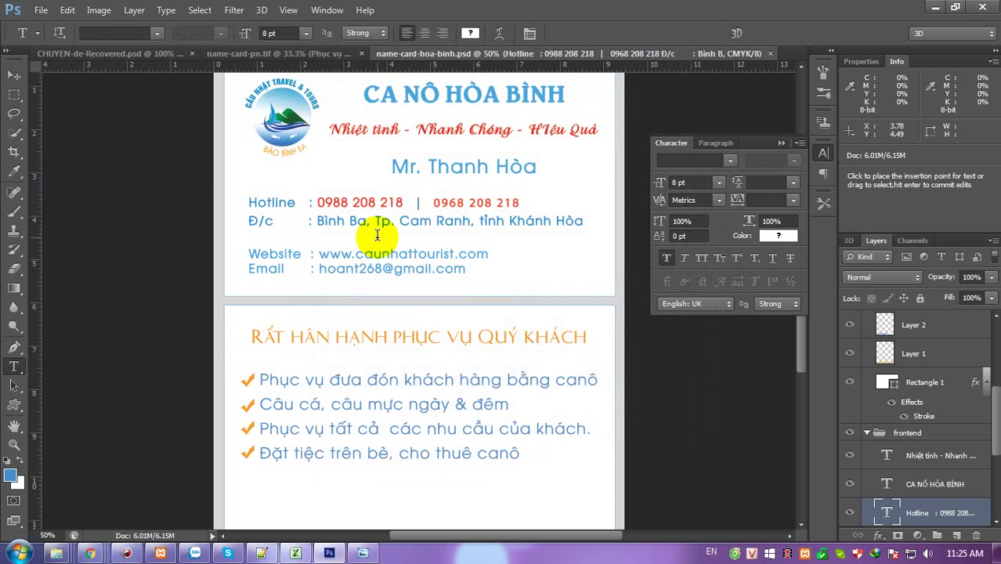
# Step: Switch to the Crop tool, then cancel it and return to the Move tool
pyautogui.scroll(1, 90, 251)
pyautogui.scroll(2, 89, 250)
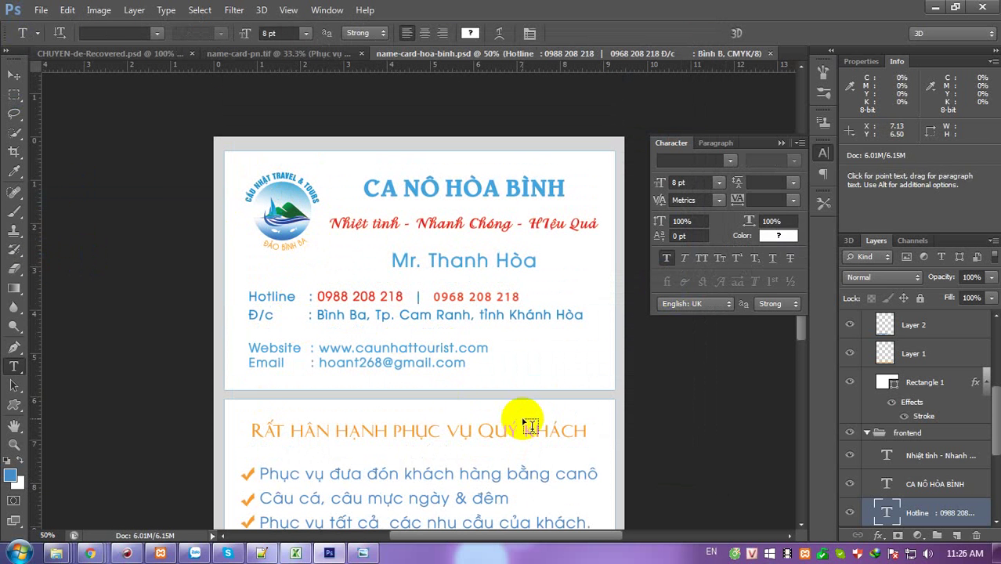
pyautogui.press('c')
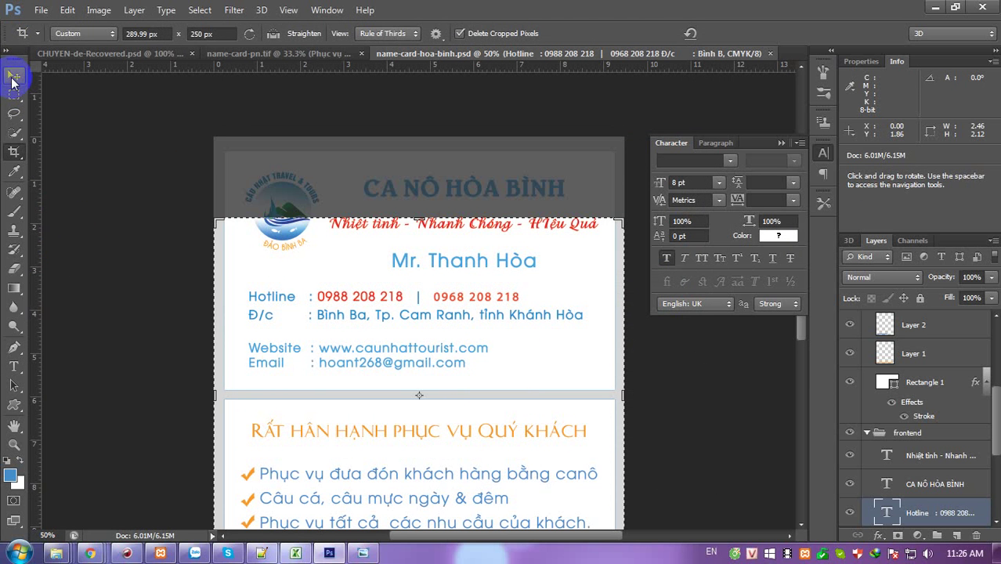
pyautogui.click(14, 76)
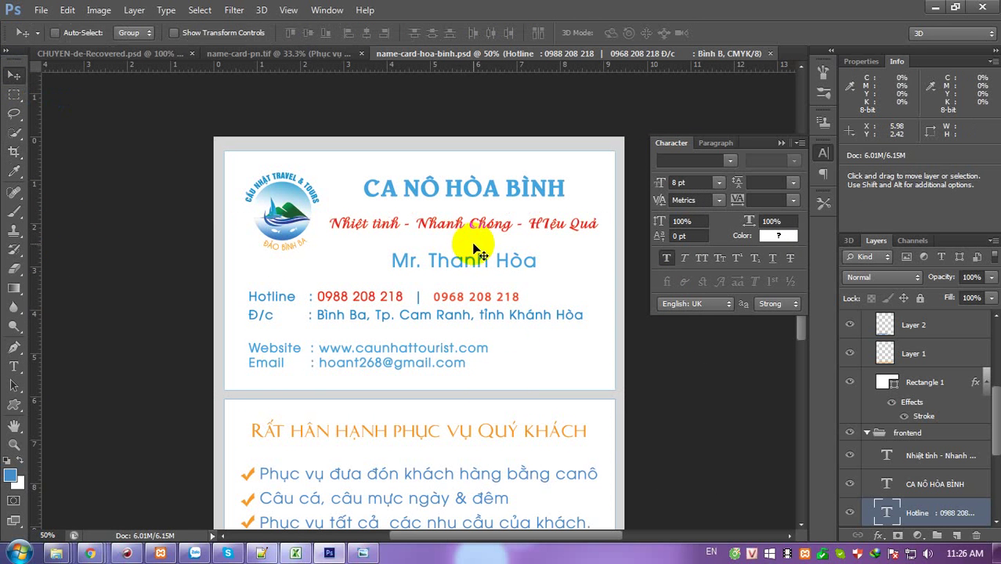
pyautogui.scroll(-2, 867, 410)
pyautogui.scroll(-3, 867, 409)
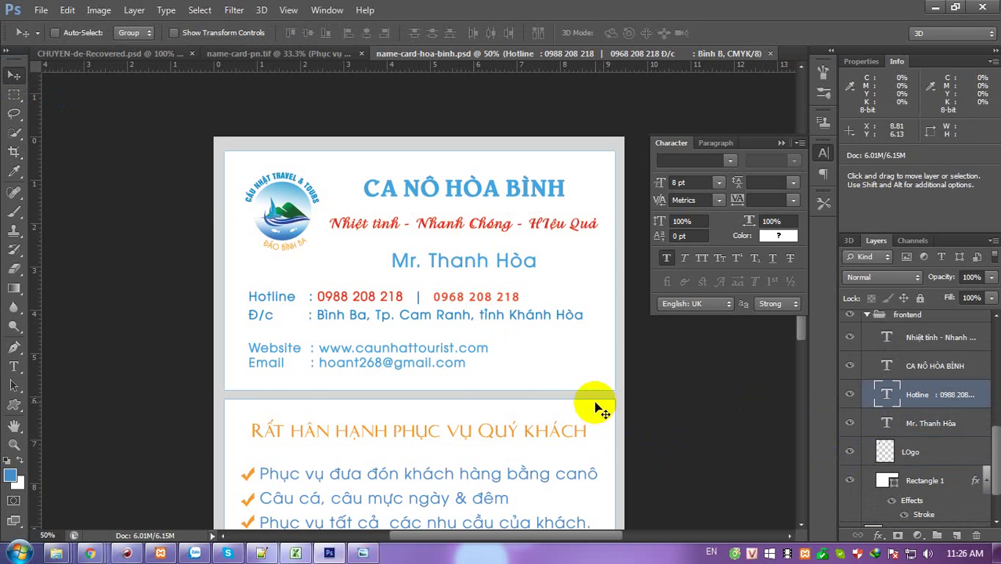
pyautogui.moveTo(90, 553)
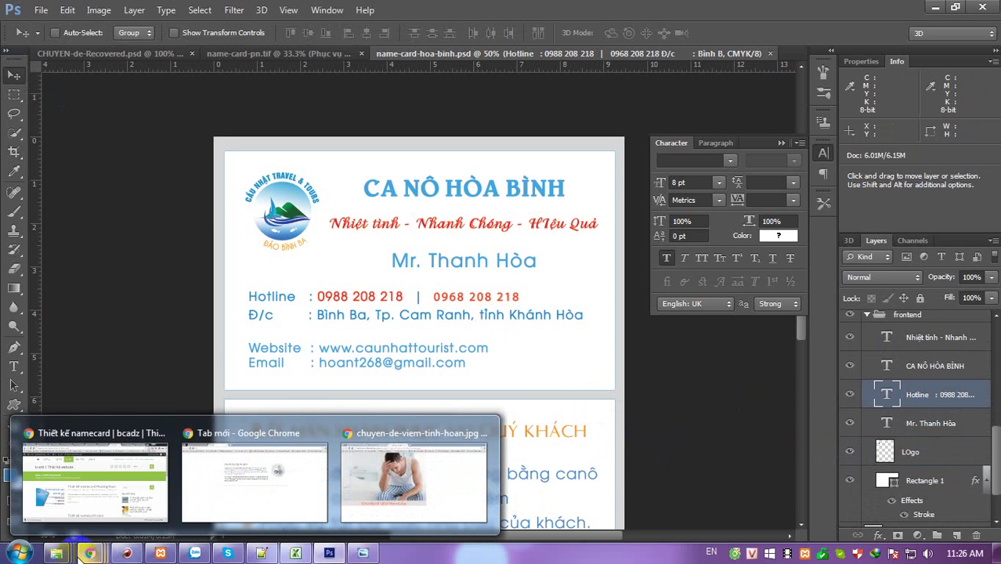
pyautogui.scroll(-2, 129, 342)
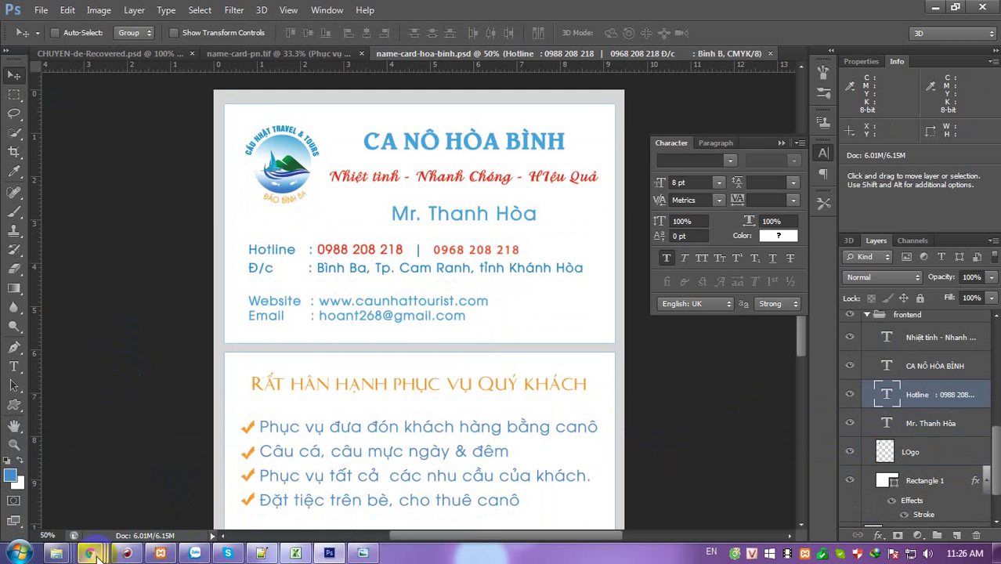
# Step: Copy the caunhattourist.com address from Chrome's Liên hệ page and return to Photoshop
pyautogui.click(145, 479)
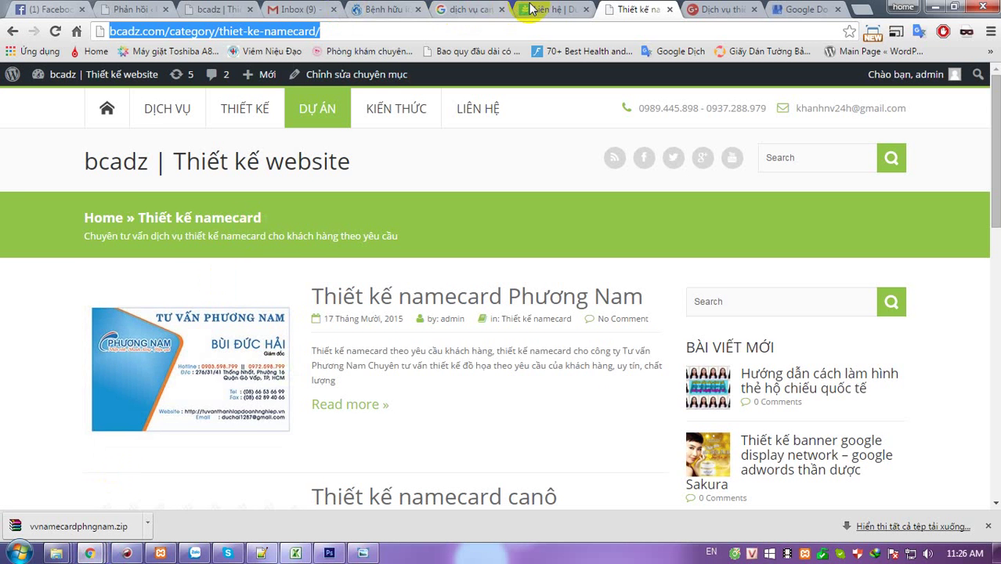
pyautogui.click(548, 9)
pyautogui.click(205, 32)
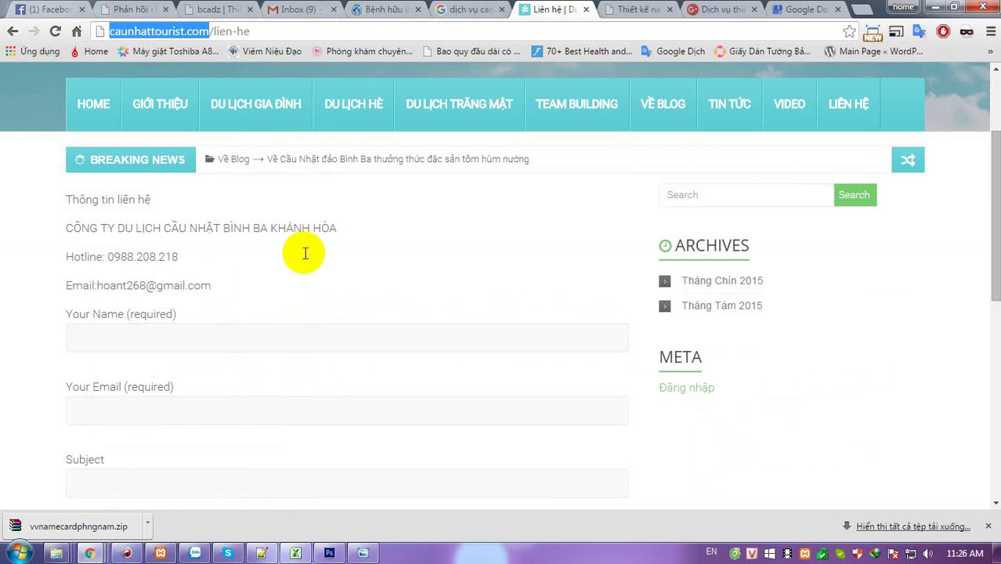
pyautogui.click(324, 549)
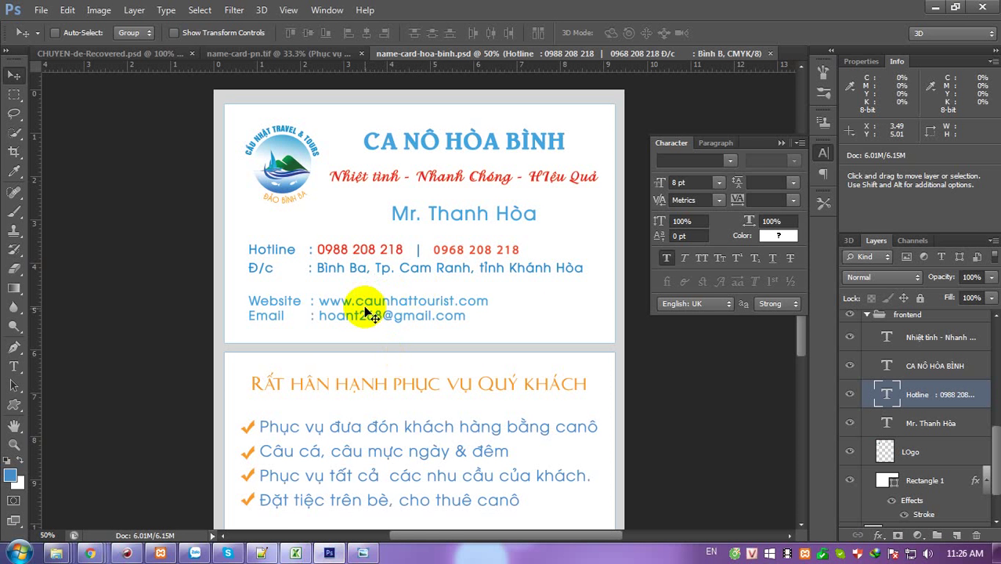
pyautogui.press('t')
pyautogui.moveTo(356, 302); pyautogui.dragTo(490, 302)
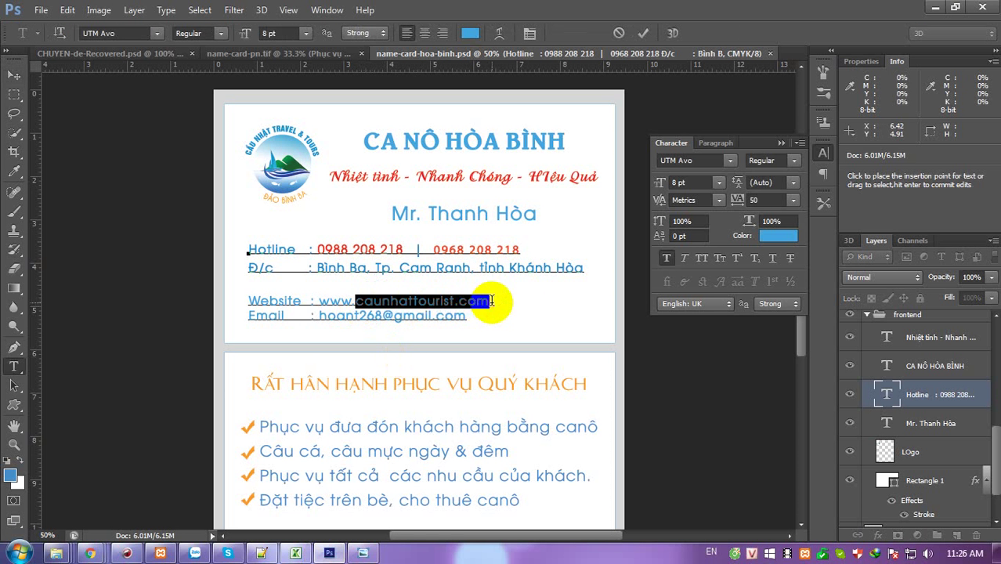
pyautogui.write('http://caunhattourist.com/')
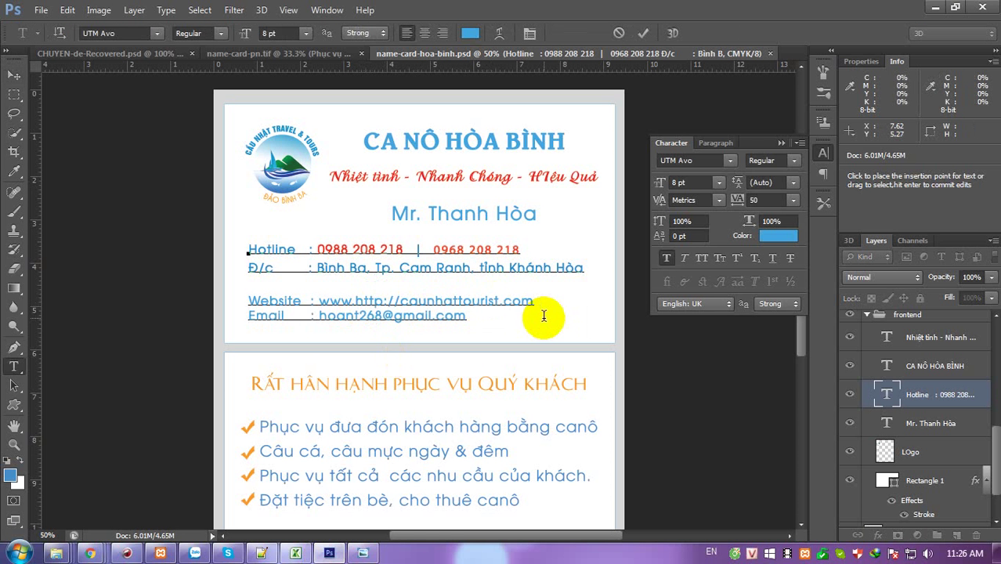
pyautogui.moveTo(354, 301); pyautogui.dragTo(401, 303)
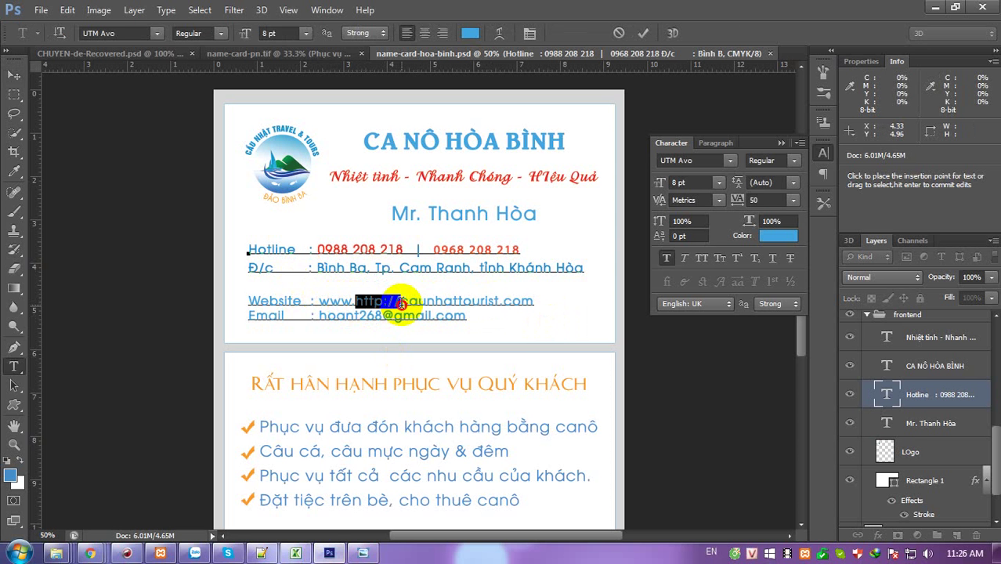
pyautogui.press('BackSpace')
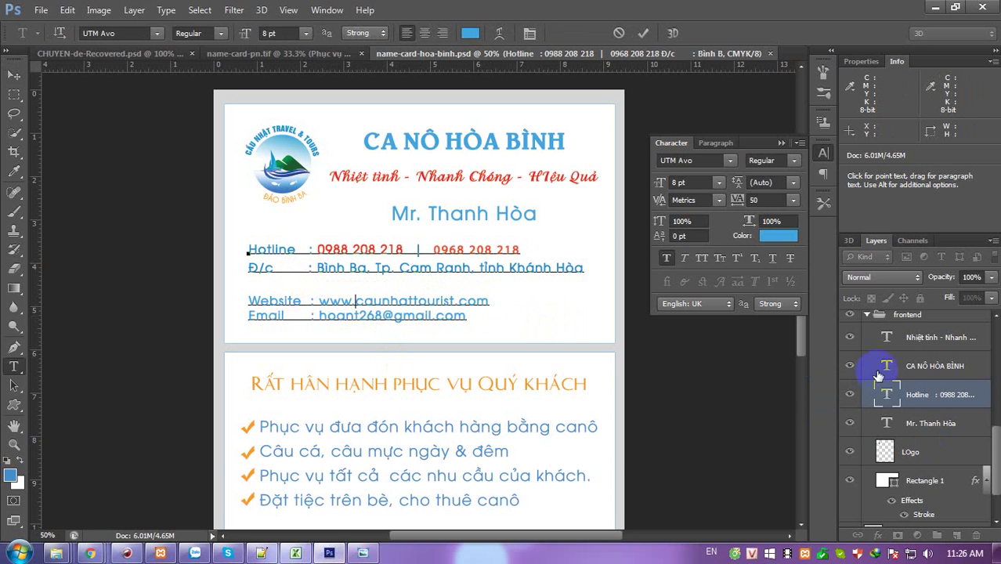
pyautogui.click(916, 408)
# Step: Export the card at JPEG quality 100, replacing name-card-hoa-binh.jpg in namecard-cano-hoa-binh
pyautogui.keyDown('ctrl'); pyautogui.click(499, 343); pyautogui.keyUp('ctrl')
pyautogui.hotkey('ctrl', 'alt', 'shift', 's')
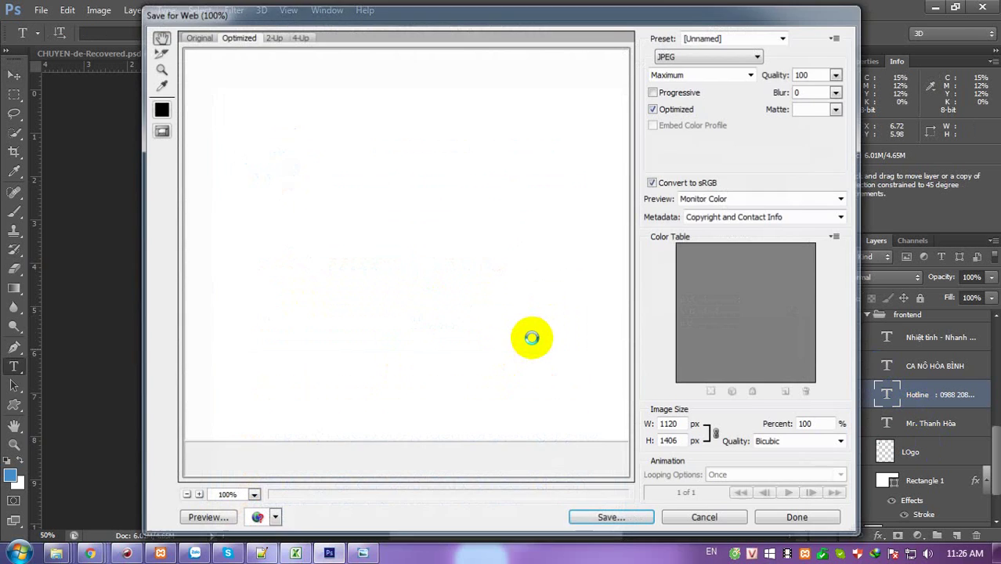
pyautogui.click(628, 519)
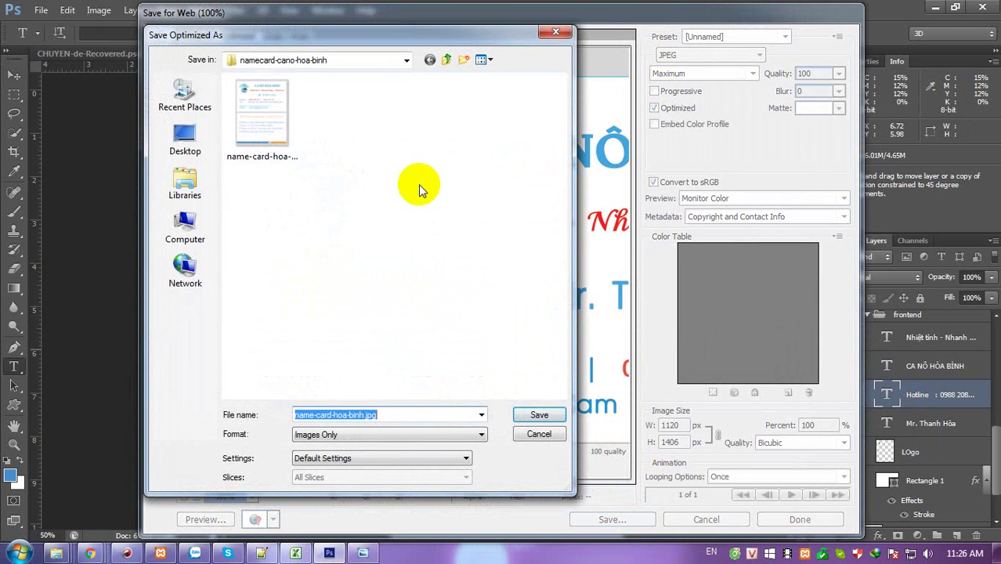
pyautogui.click(245, 129)
pyautogui.click(535, 415)
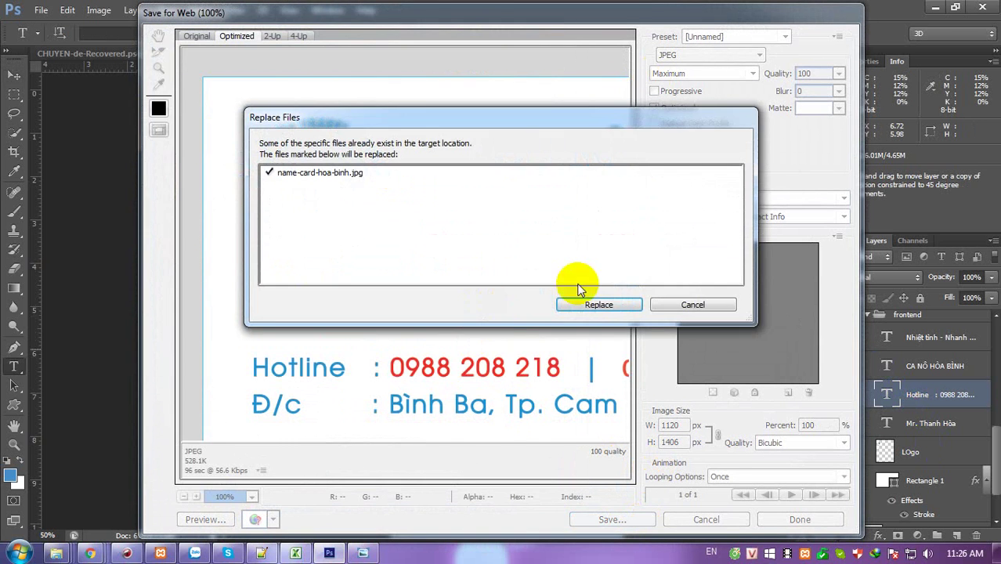
pyautogui.click(587, 302)
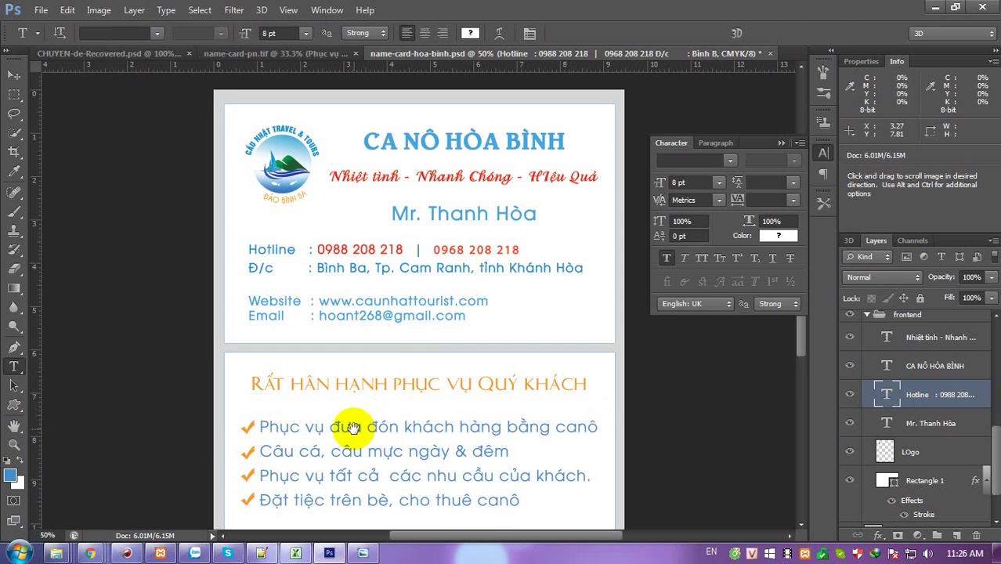
pyautogui.scroll(-5, 357, 429)
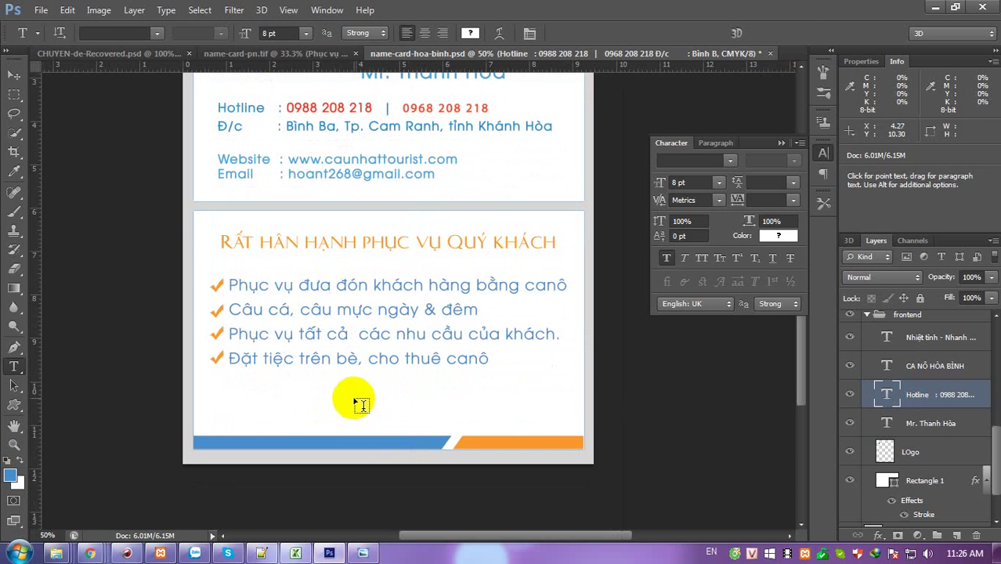